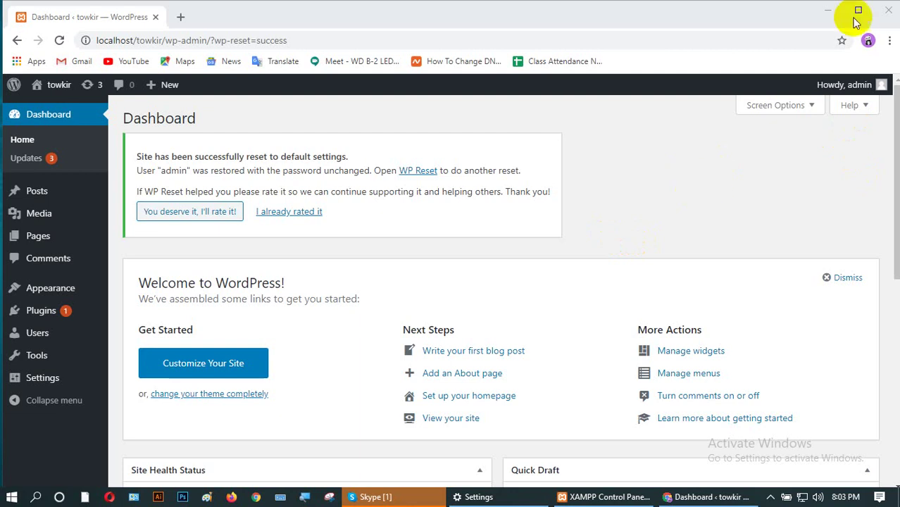
# - Inspect the zip files in the desktop's astra-pro-file folder, and return to the WordPress dashboard in the browser
pyautogui.click(829, 10)
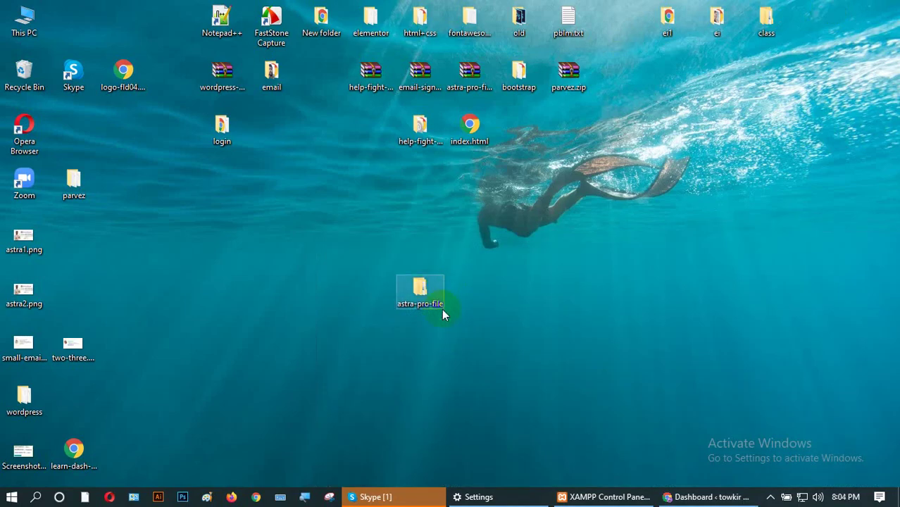
pyautogui.doubleClick(418, 291)
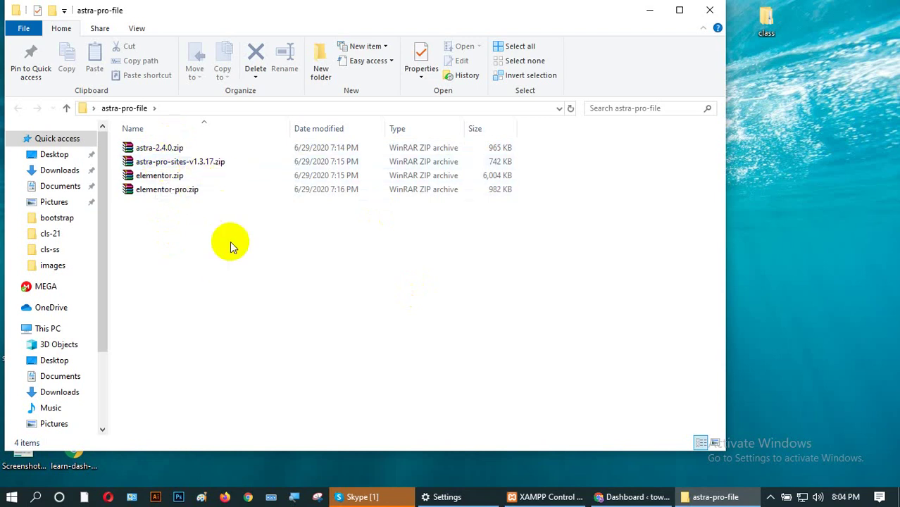
pyautogui.moveTo(169, 216); pyautogui.dragTo(169, 139)
pyautogui.click(262, 267)
pyautogui.click(647, 9)
pyautogui.click(632, 497)
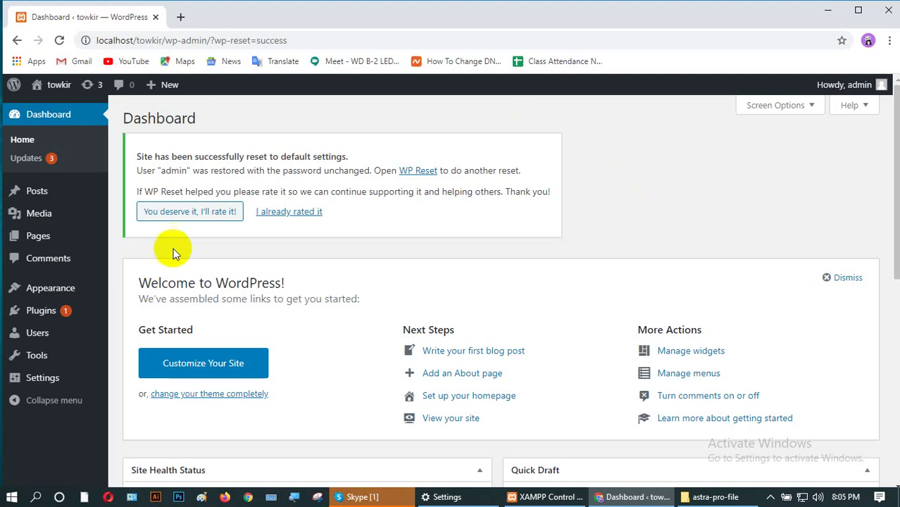
# - Open the site's front end in a separate browser tab, look over the whole home page, and return to the dashboard
pyautogui.moveTo(56, 85)
pyautogui.click(60, 109)
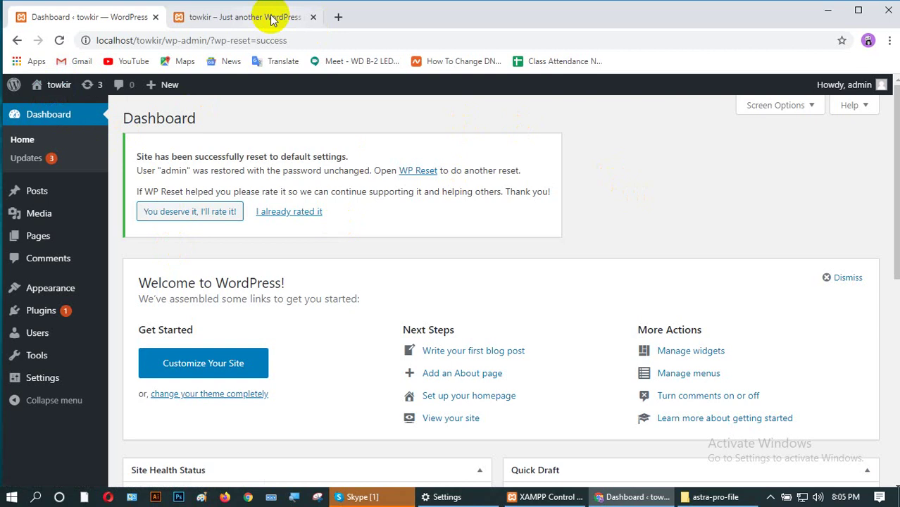
pyautogui.click(231, 17)
pyautogui.scroll(-2, 415, 370)
pyautogui.scroll(-1, 313, 381)
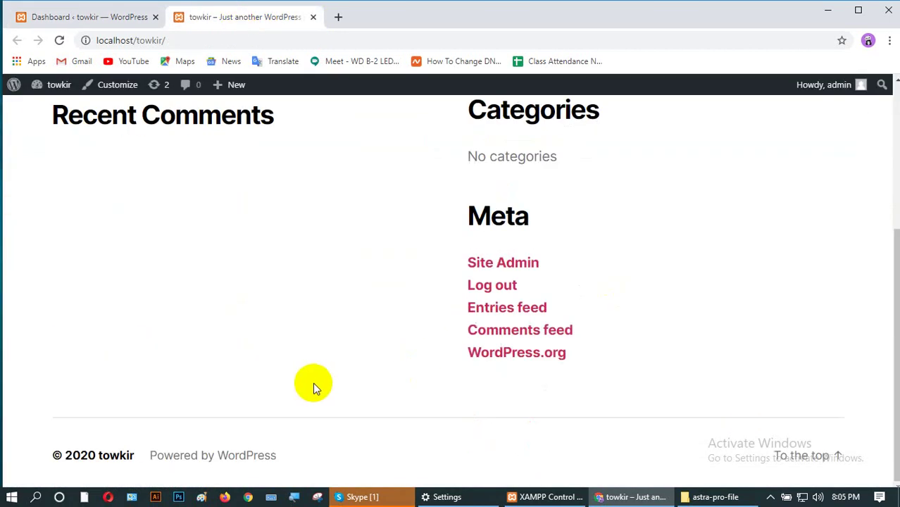
pyautogui.scroll(4, 312, 383)
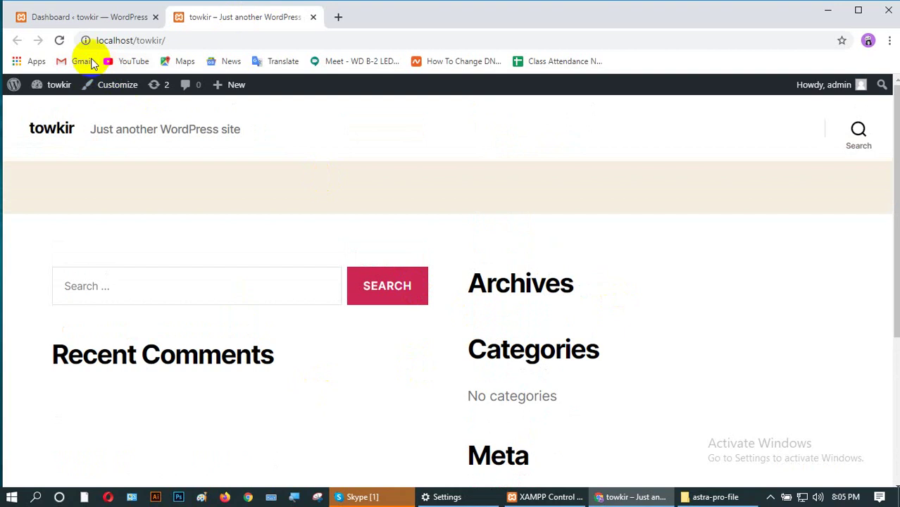
pyautogui.click(81, 19)
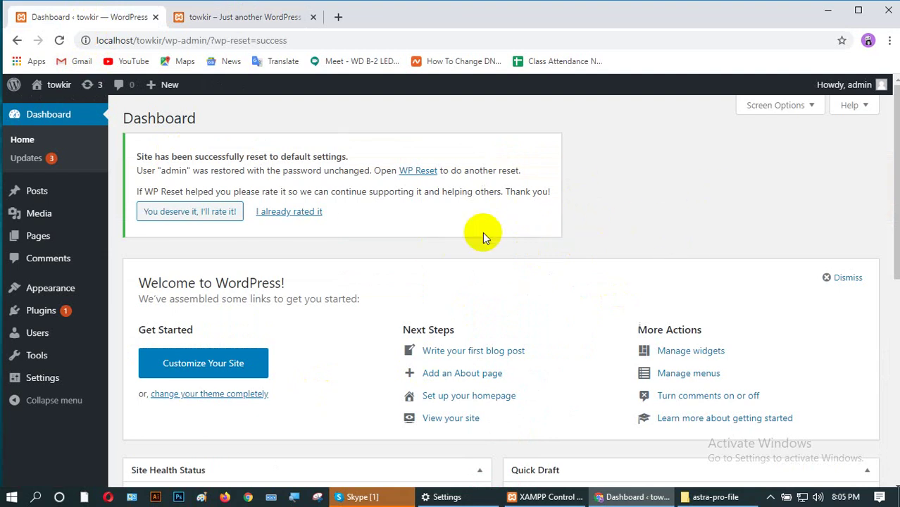
# - Delete the installed Astra theme from the site's themes
pyautogui.moveTo(60, 290)
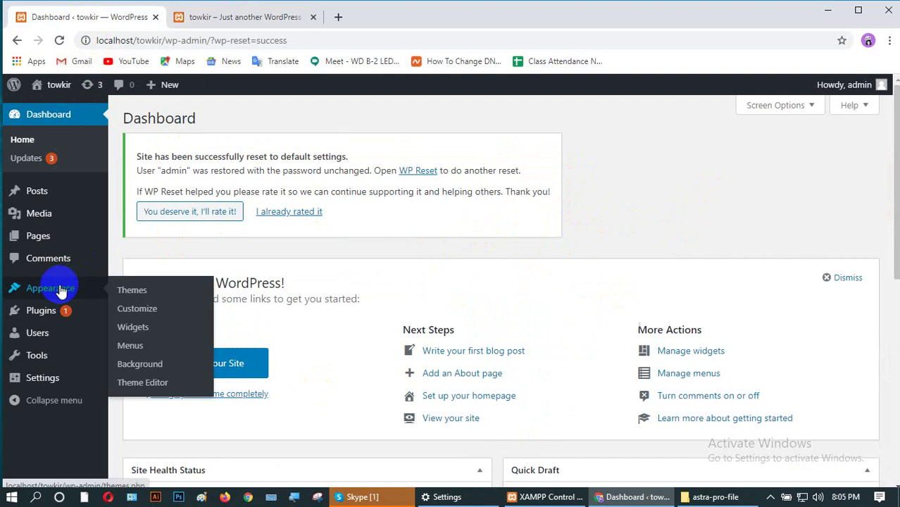
pyautogui.click(146, 291)
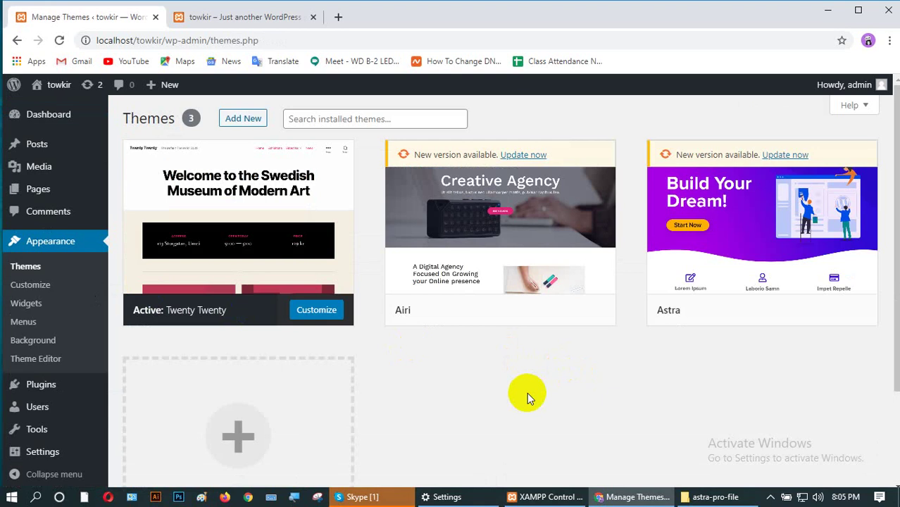
pyautogui.moveTo(756, 221)
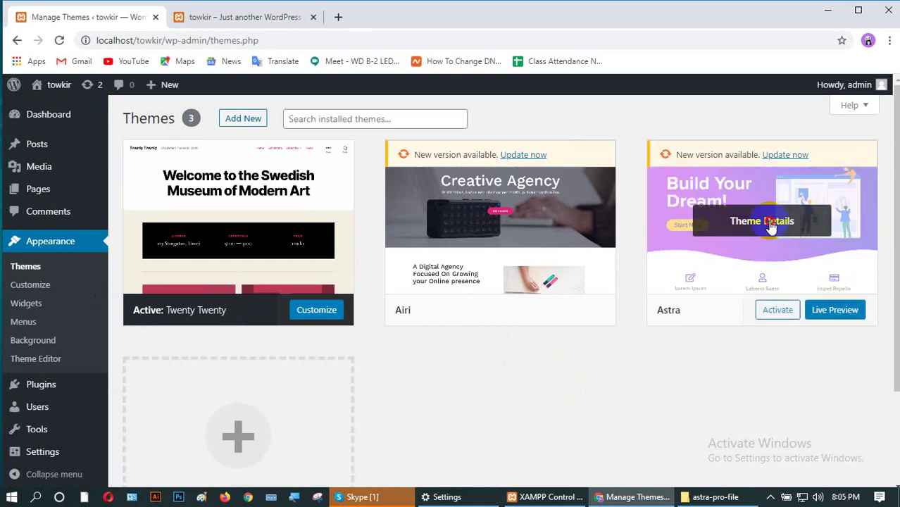
pyautogui.click(771, 224)
pyautogui.click(853, 464)
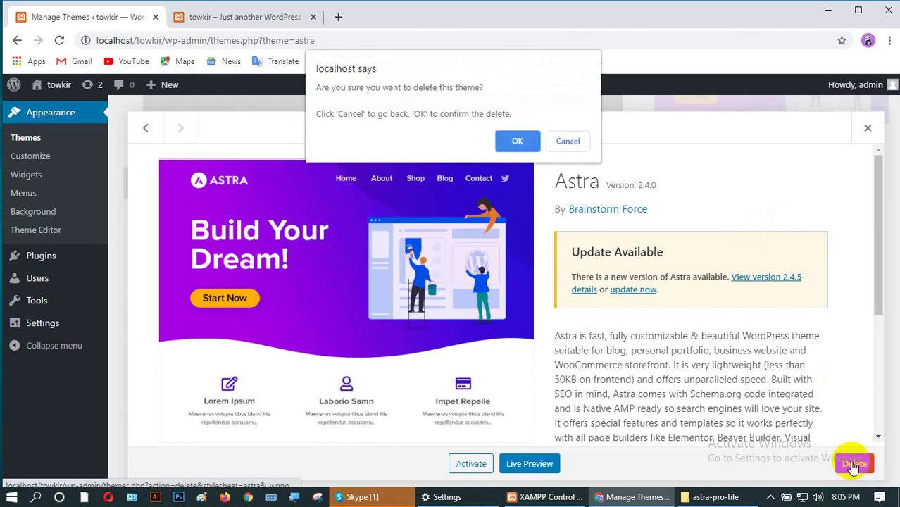
pyautogui.click(512, 142)
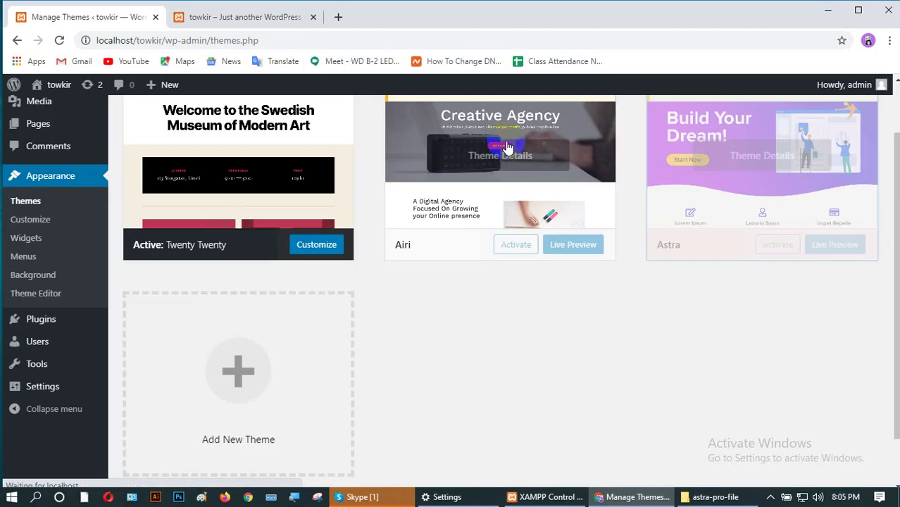
# - Delete the installed Airi theme, leaving Twenty Twenty as the site's theme
pyautogui.moveTo(503, 157)
pyautogui.click(488, 220)
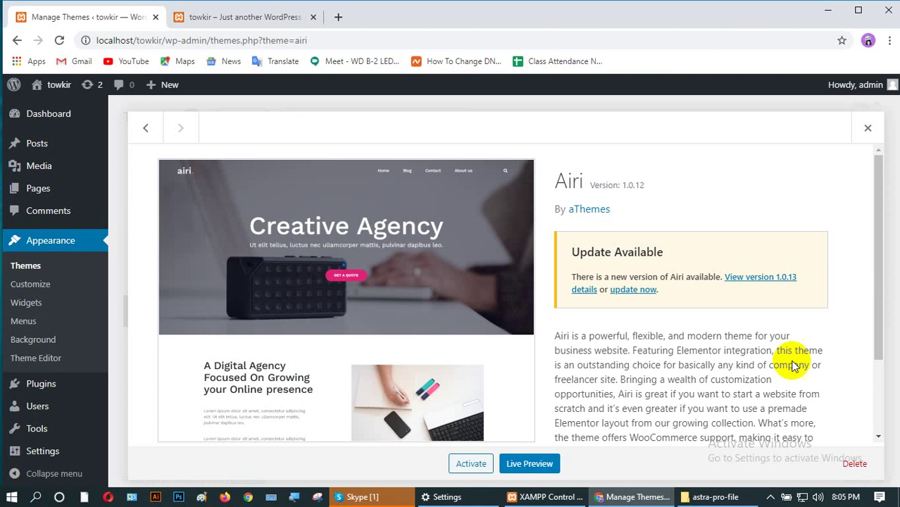
pyautogui.click(855, 463)
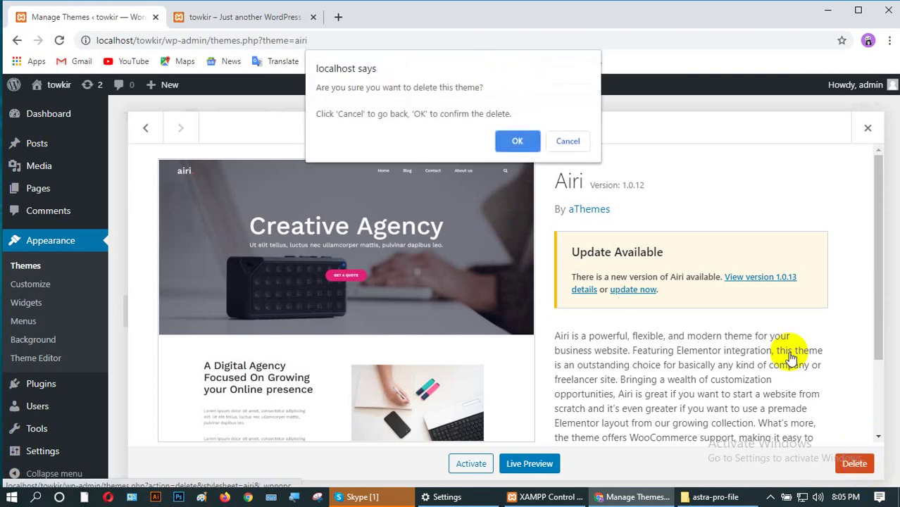
pyautogui.click(513, 142)
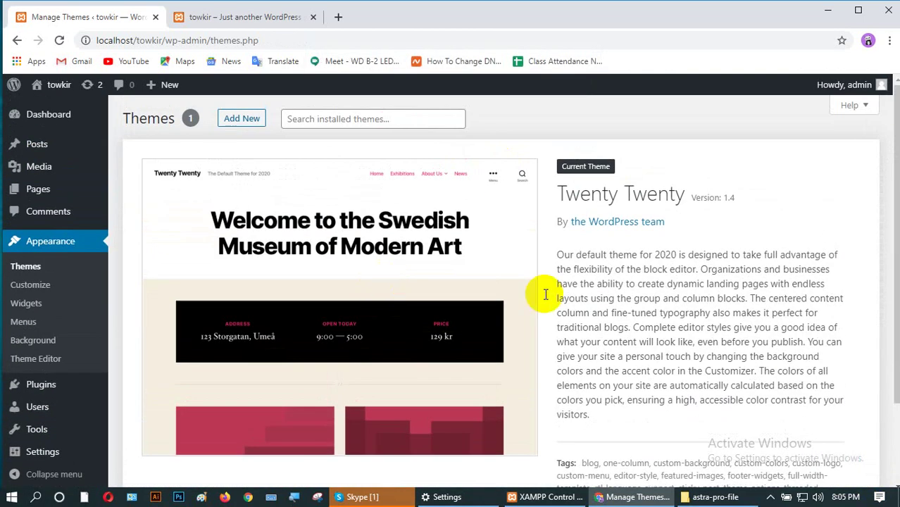
# - Start adding a new theme and search the theme directory for "astra"
pyautogui.click(246, 121)
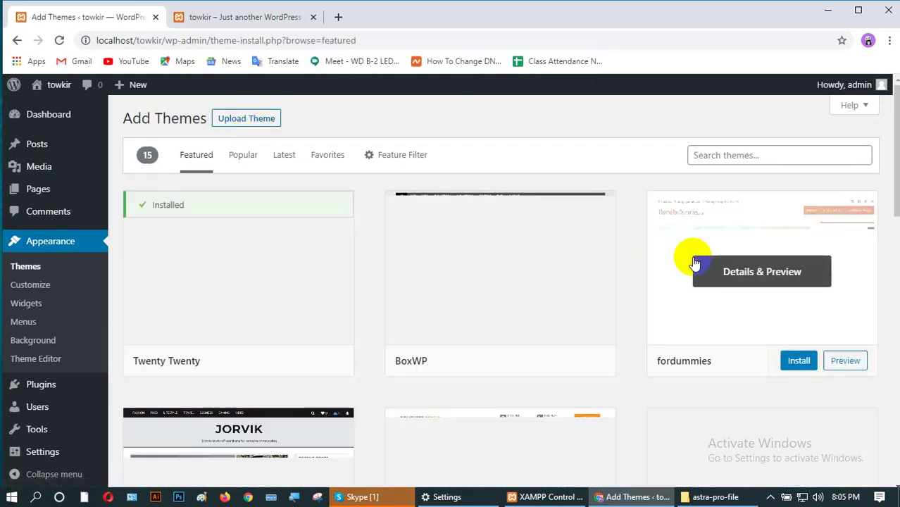
pyautogui.click(752, 152)
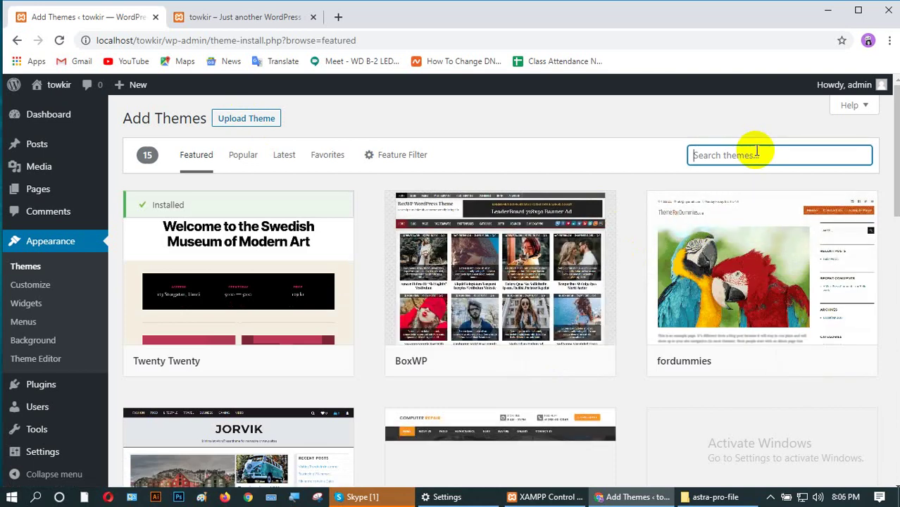
pyautogui.write('astra')
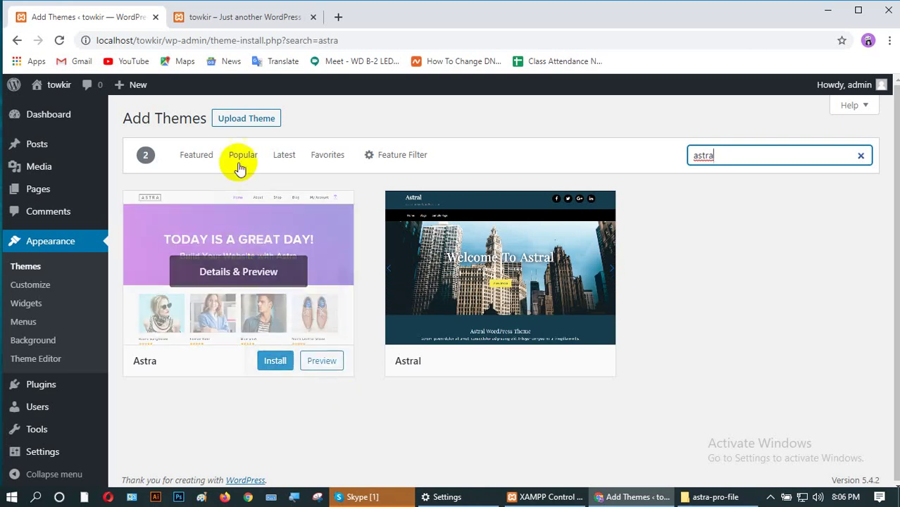
# - Choose astra-2.4.0.zip from the desktop's astra-pro-file folder as the theme file to upload
pyautogui.click(240, 120)
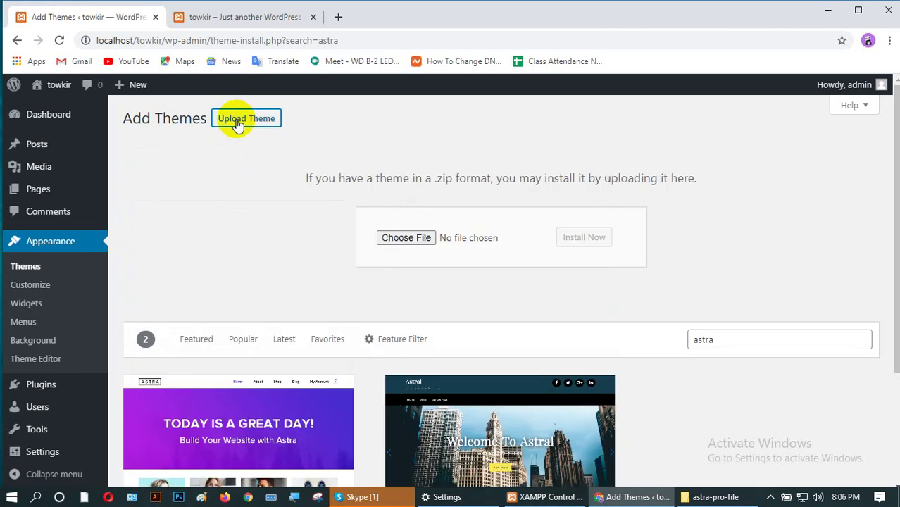
pyautogui.click(397, 239)
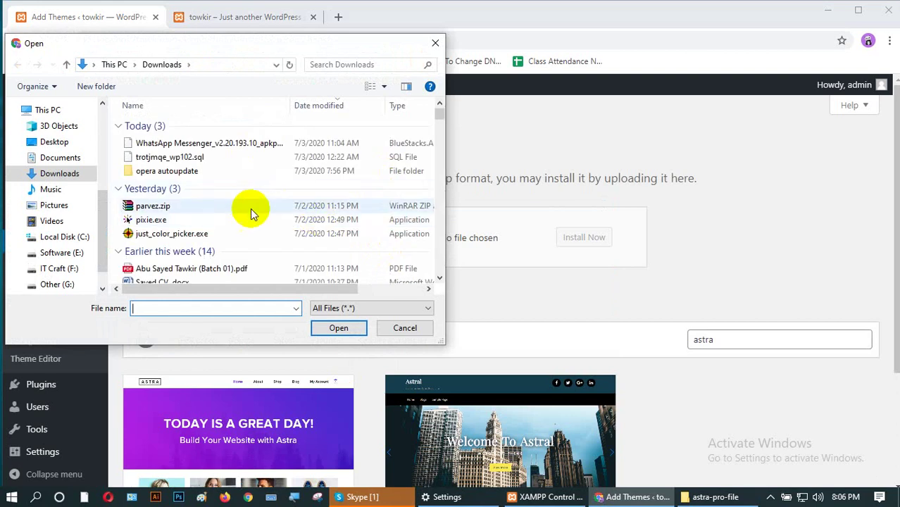
pyautogui.click(55, 142)
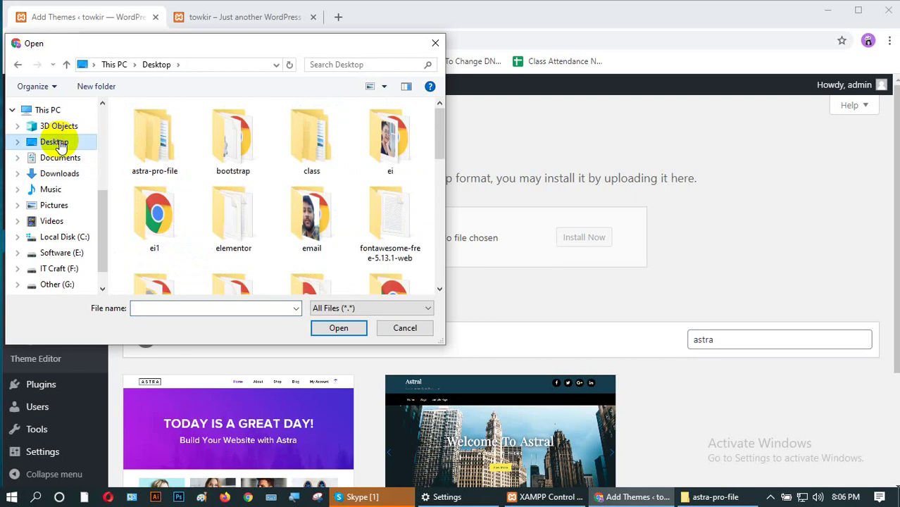
pyautogui.scroll(-10, 237, 211)
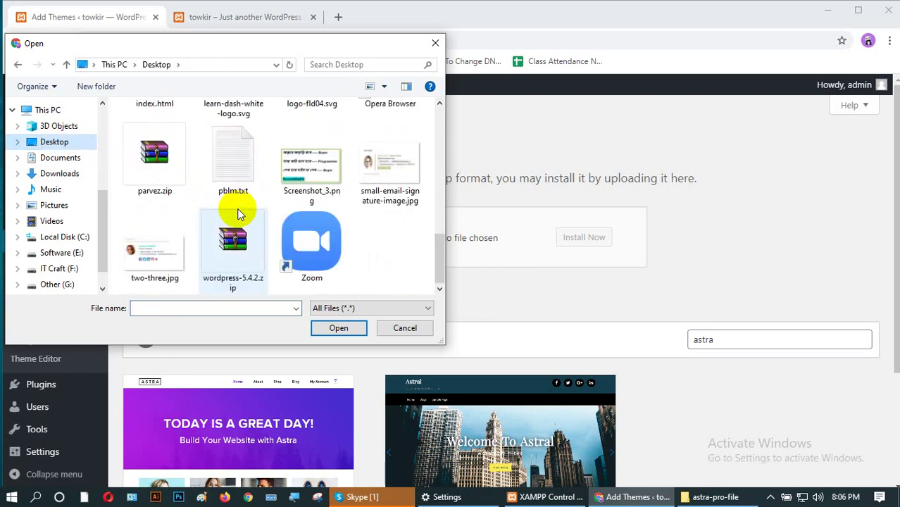
pyautogui.scroll(3, 342, 241)
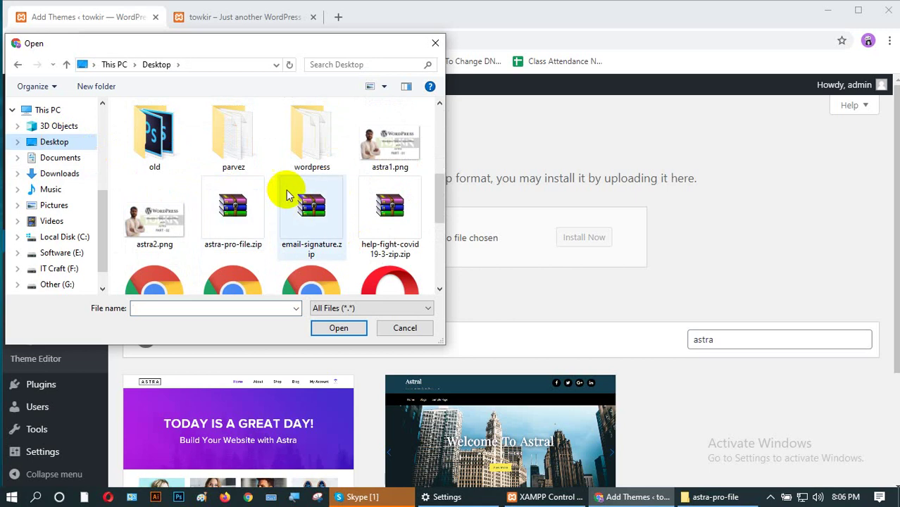
pyautogui.scroll(3, 282, 197)
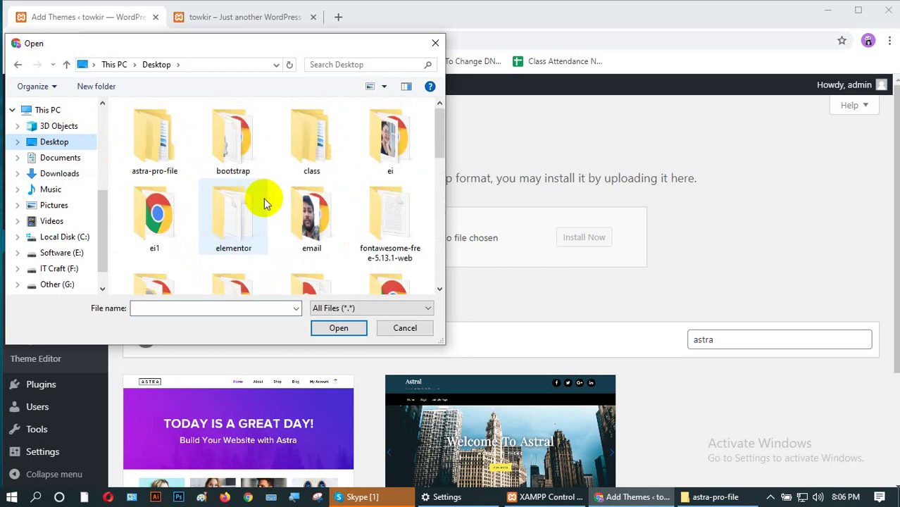
pyautogui.doubleClick(161, 147)
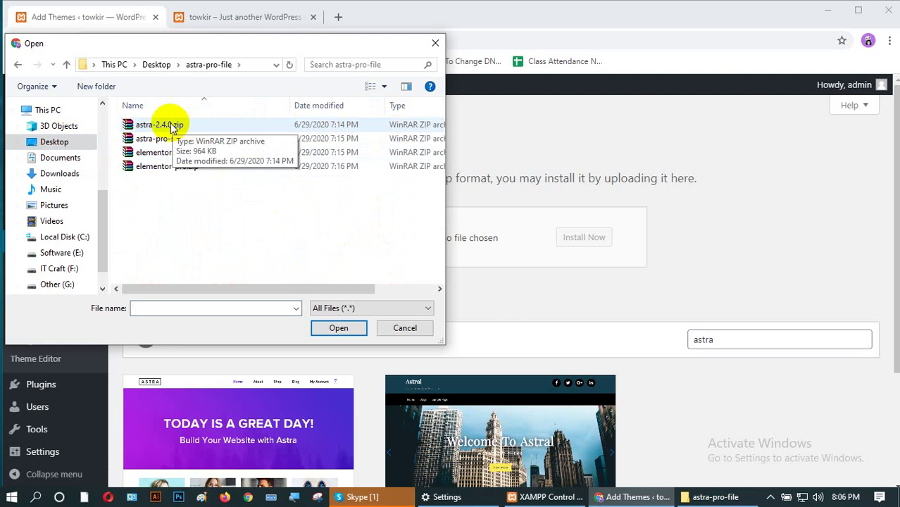
pyautogui.click(183, 127)
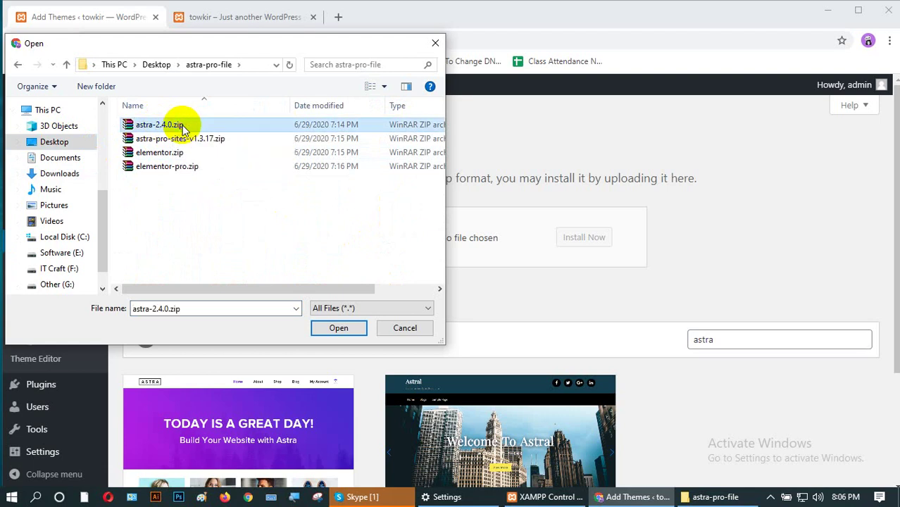
pyautogui.click(334, 330)
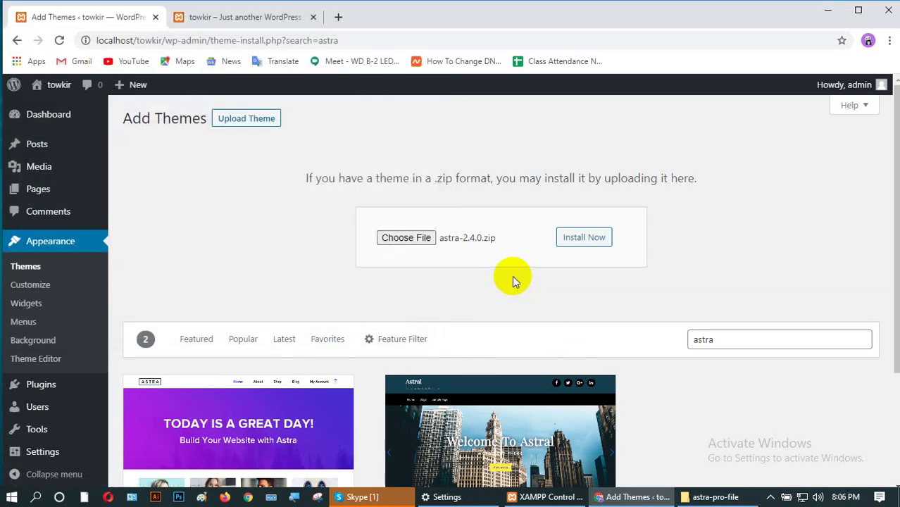
# - Install the uploaded astra-2.4.0.zip theme and activate it on the site
pyautogui.click(578, 243)
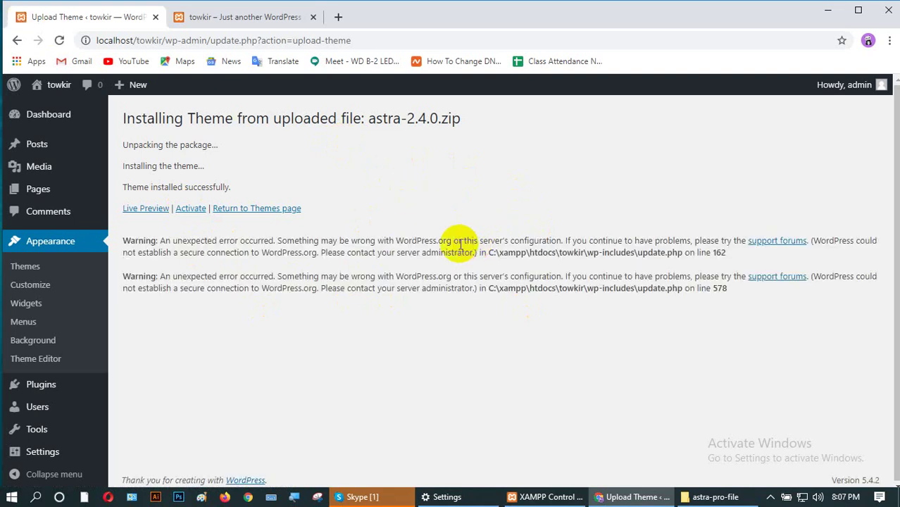
pyautogui.click(188, 210)
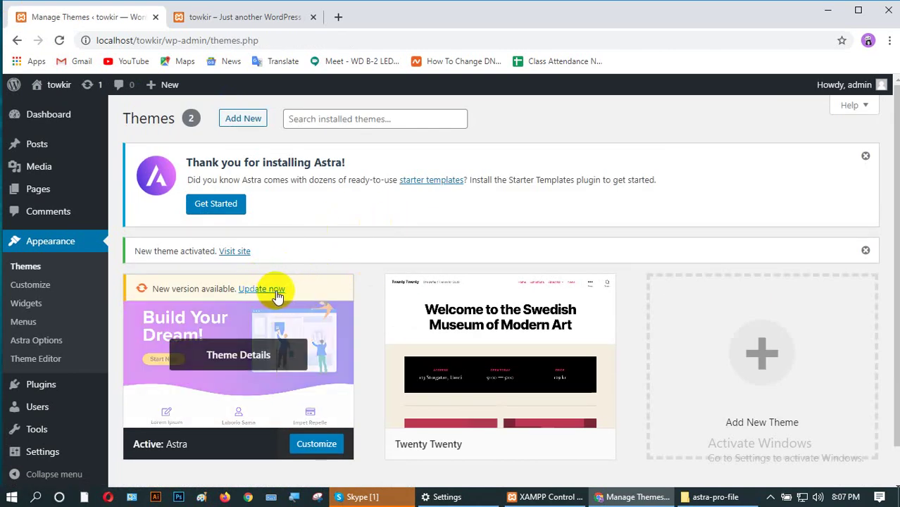
pyautogui.scroll(-1, 371, 266)
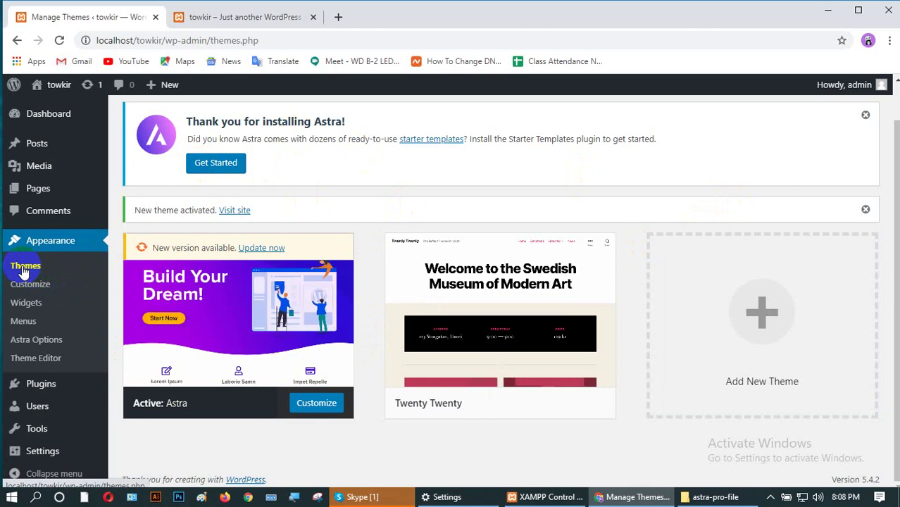
pyautogui.scroll(1, 311, 331)
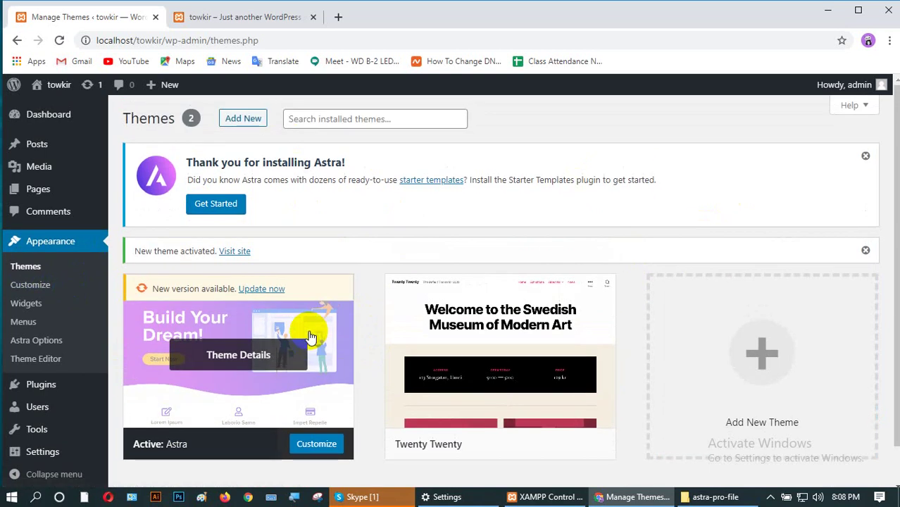
# - Return to adding themes, search the directory for "astra" again, and check the Astra theme's install status
pyautogui.click(241, 120)
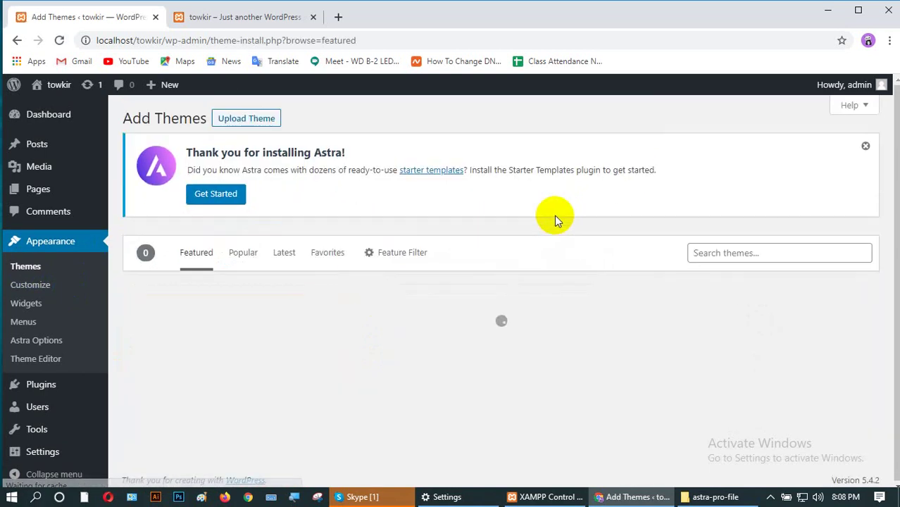
pyautogui.click(724, 253)
pyautogui.write('astra')
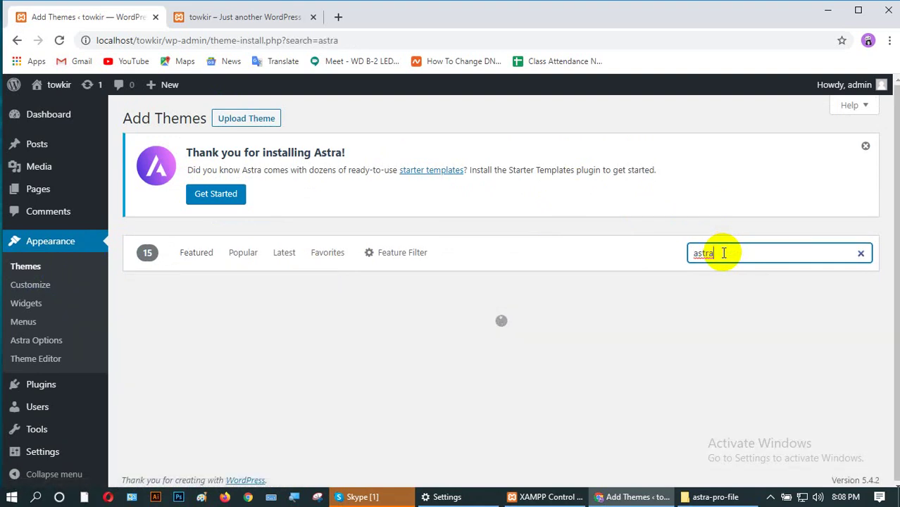
pyautogui.scroll(-2, 417, 227)
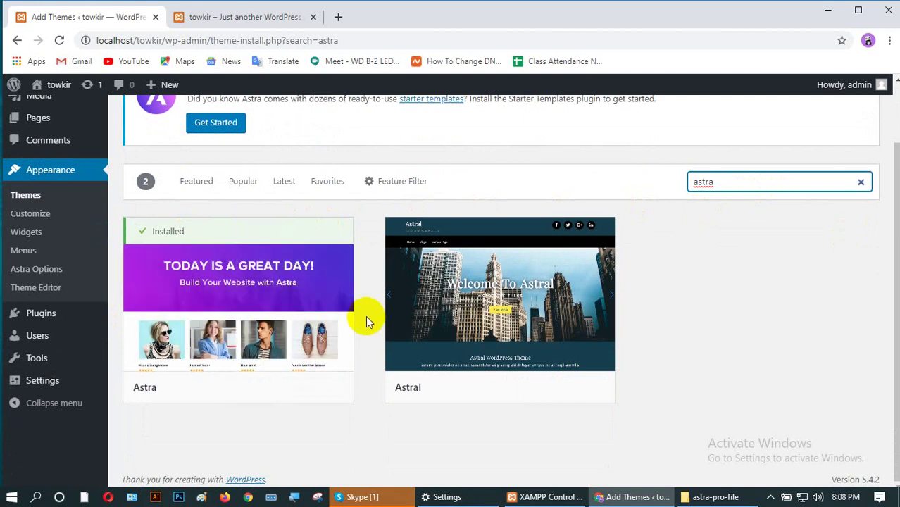
pyautogui.scroll(1, 507, 310)
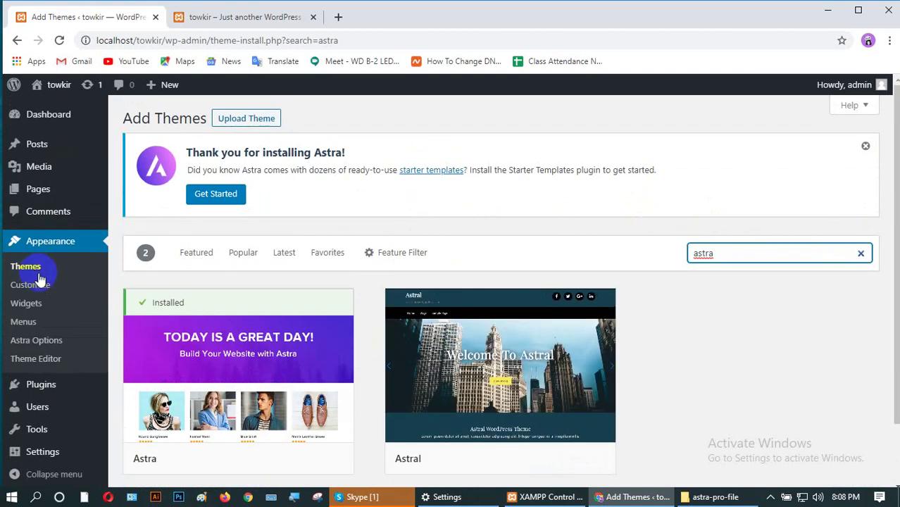
# - Open the list of installed themes and check which theme is active
pyautogui.click(27, 268)
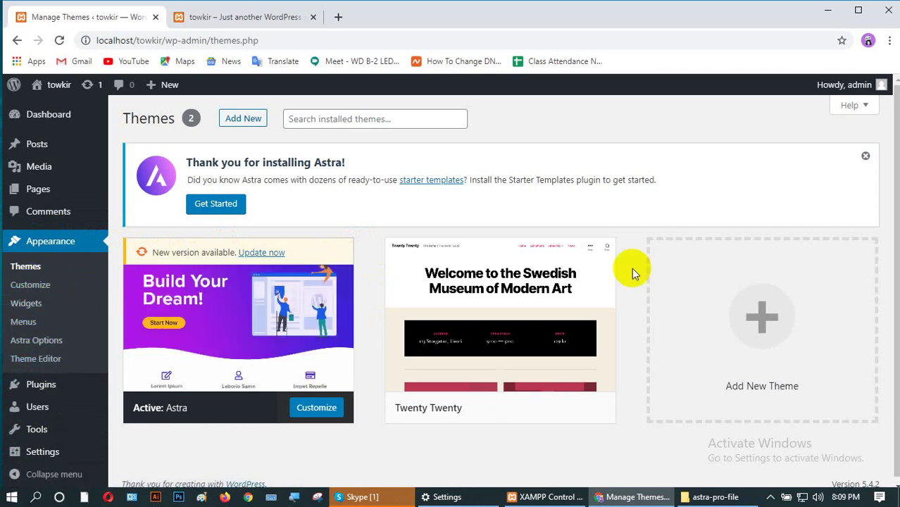
pyautogui.moveTo(485, 343)
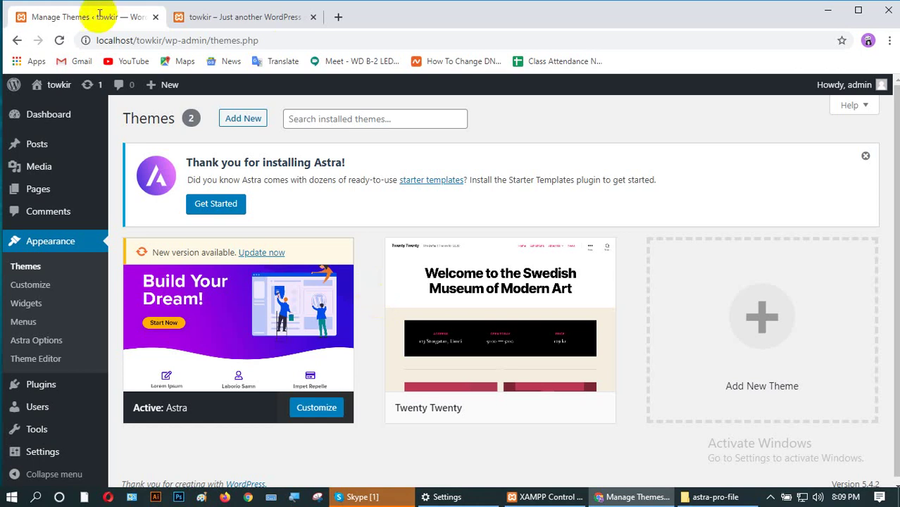
pyautogui.moveTo(258, 325)
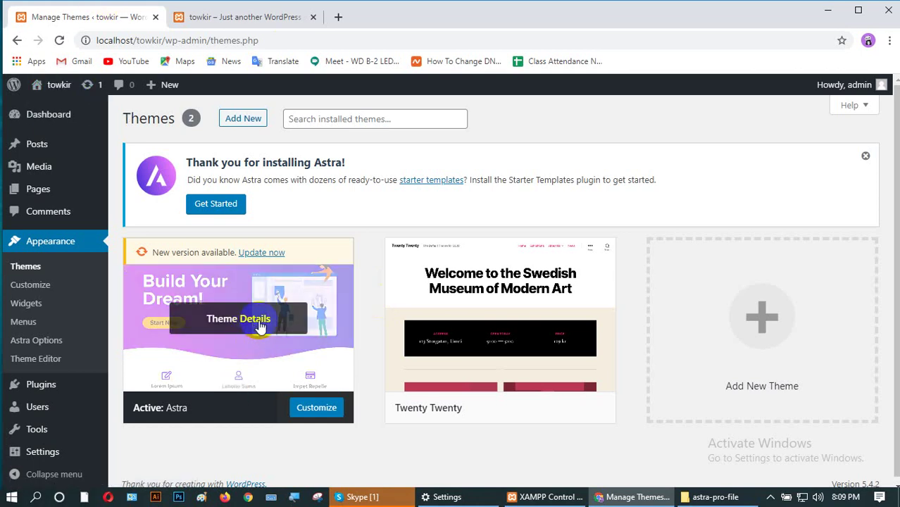
pyautogui.moveTo(60, 86)
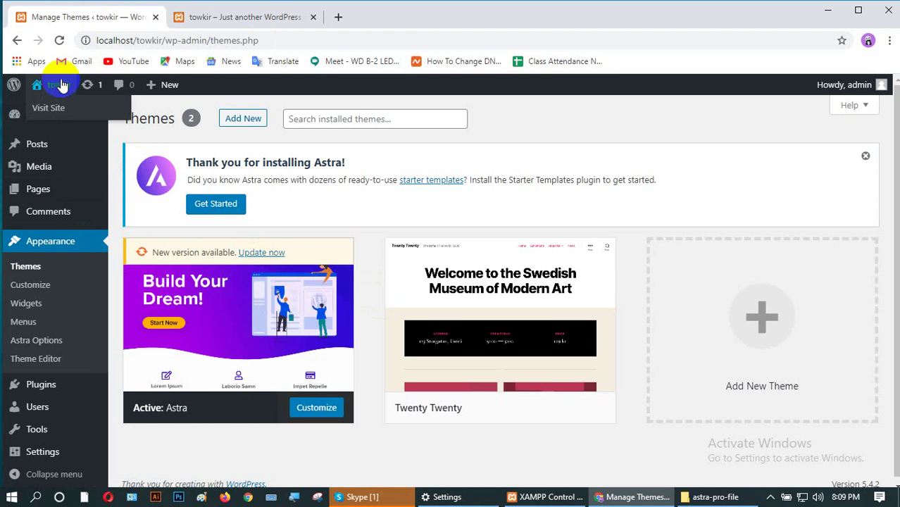
# - Open the live site in a new tab in place of the old site tab and look over its front page down to the footer
pyautogui.click(50, 109)
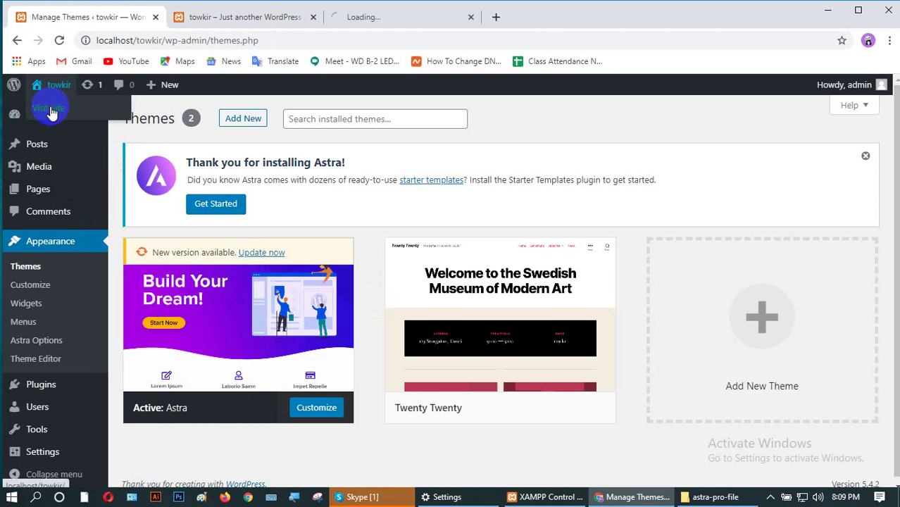
pyautogui.click(313, 17)
pyautogui.click(206, 17)
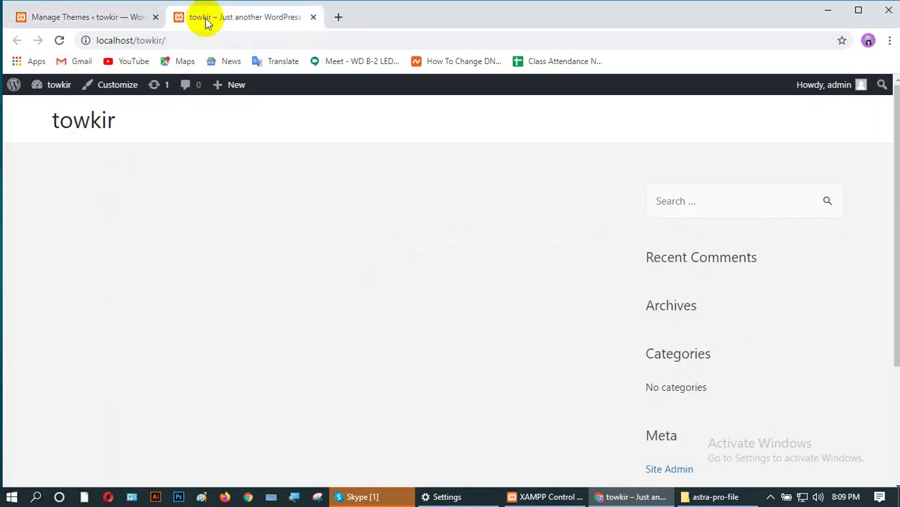
pyautogui.scroll(-3, 264, 387)
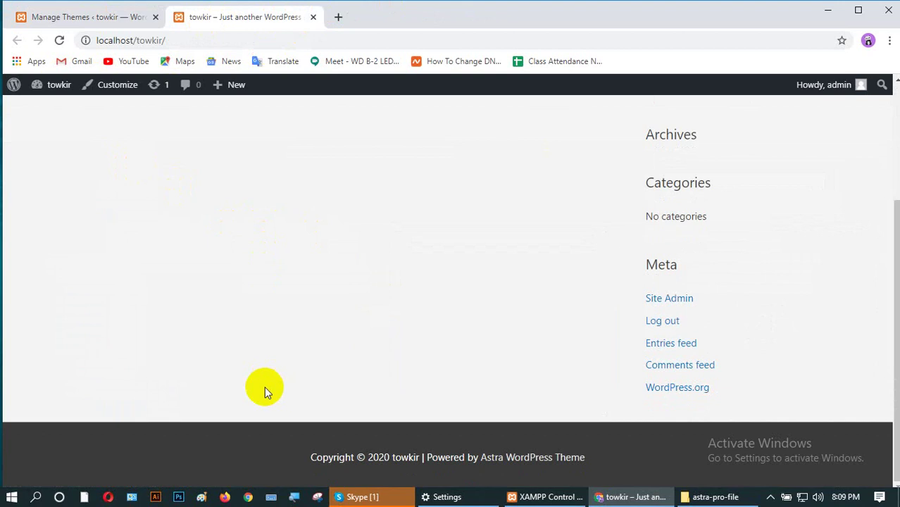
pyautogui.scroll(3, 264, 387)
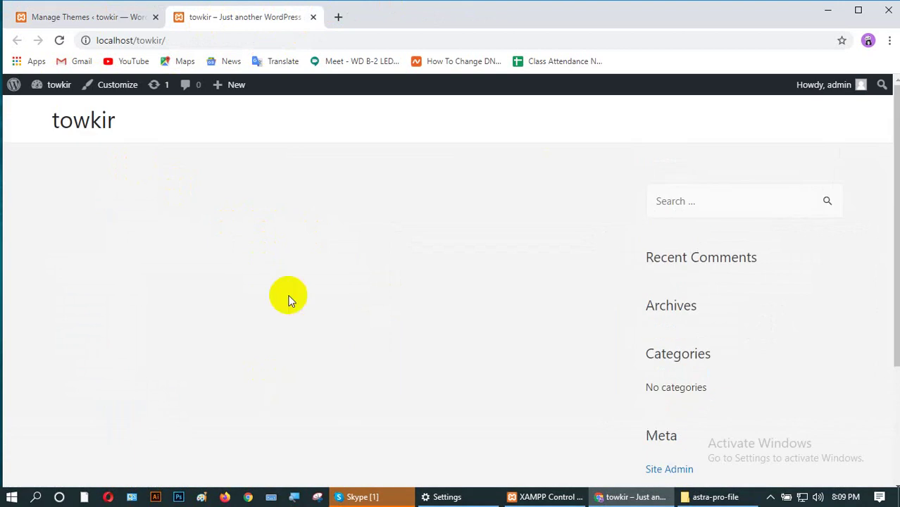
# - Return to the site admin, start adding a new plugin and search the plugin directory for "astra starter"
pyautogui.click(55, 17)
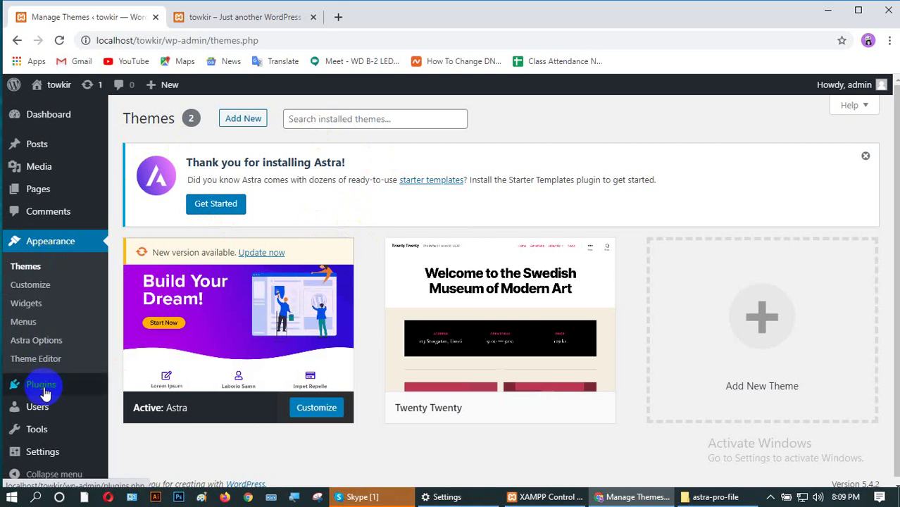
pyautogui.moveTo(46, 396)
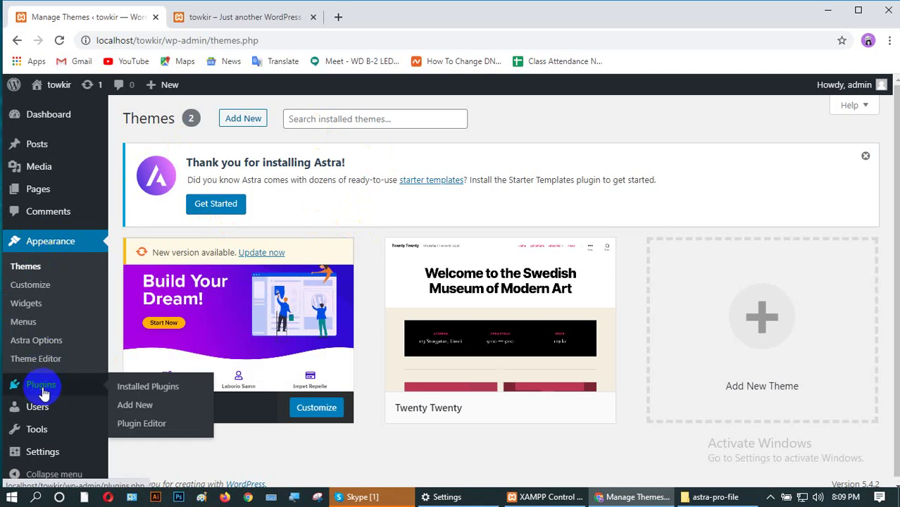
pyautogui.click(138, 408)
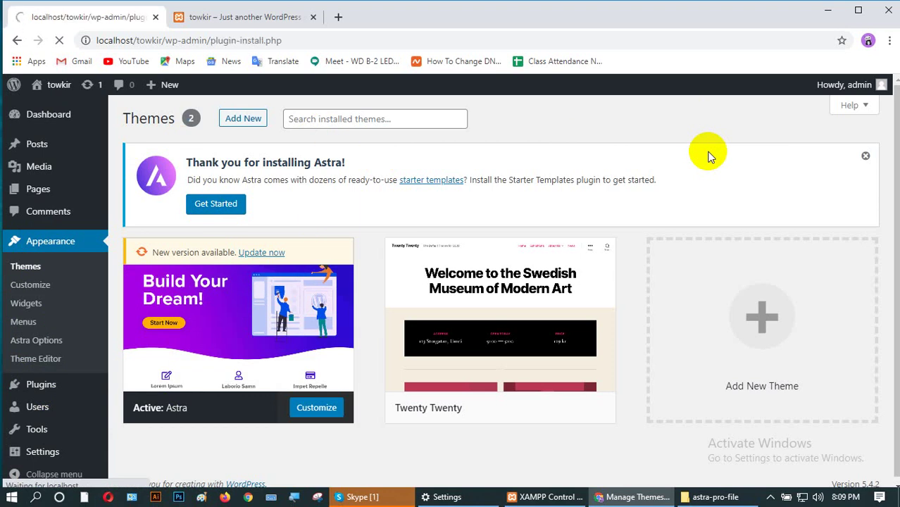
pyautogui.scroll(-4, 629, 265)
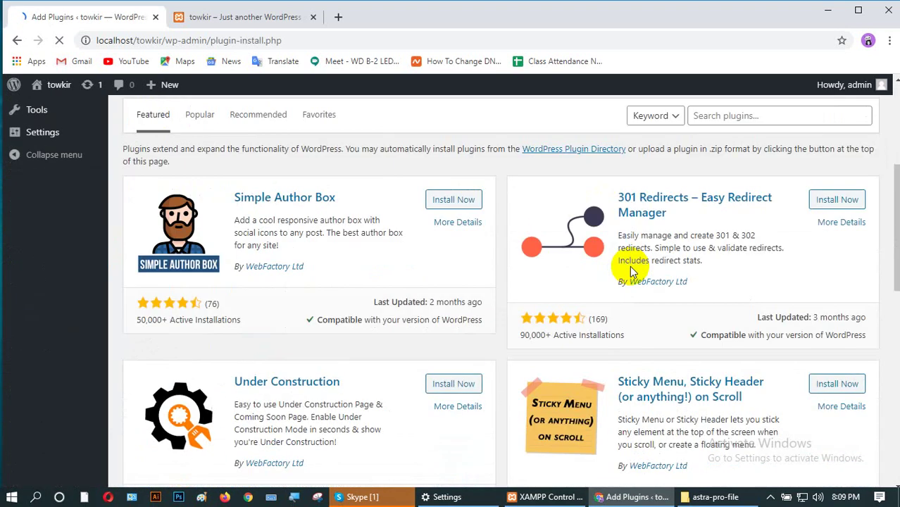
pyautogui.scroll(3, 722, 275)
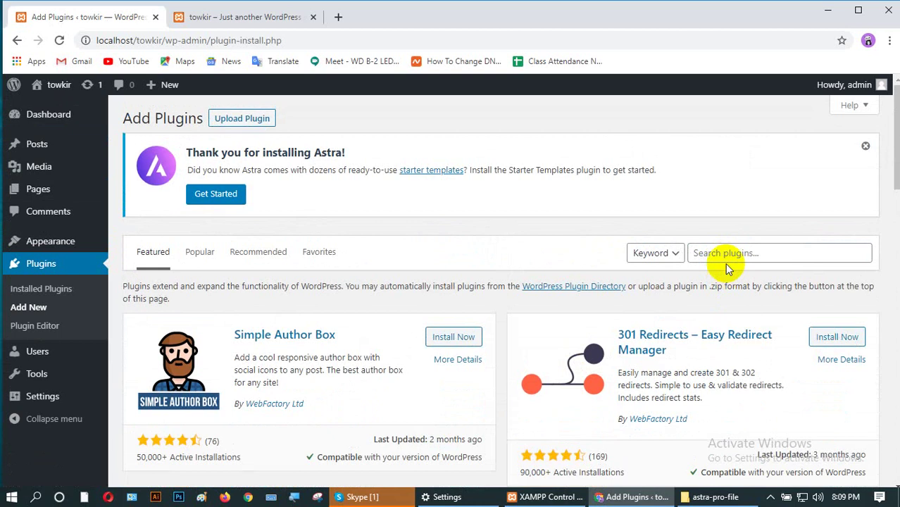
pyautogui.click(727, 254)
pyautogui.write('astra ')
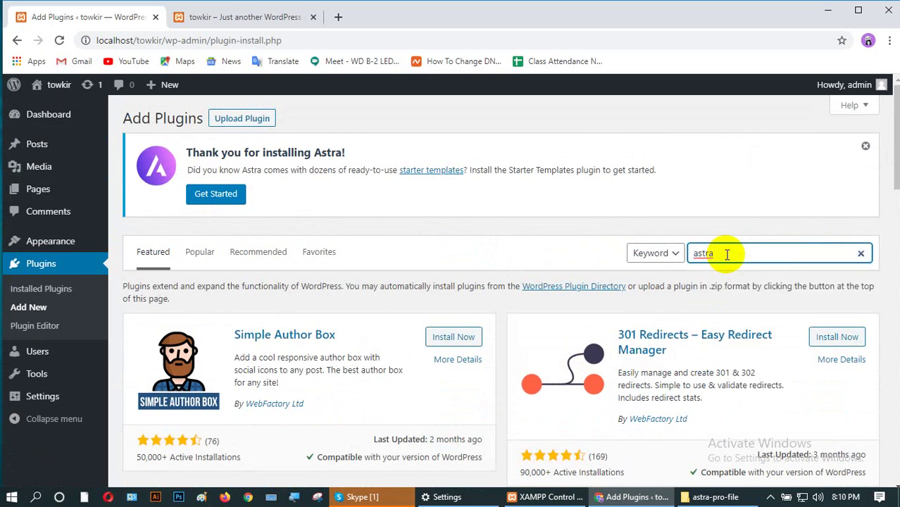
pyautogui.write('starter')
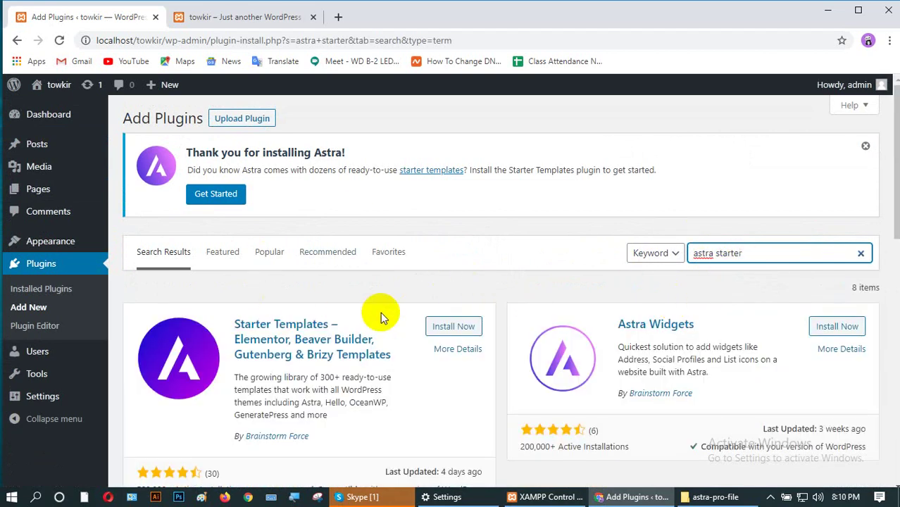
# - Install the Starter Templates plugin by Brainstorm Force and activate it
pyautogui.scroll(-2, 380, 318)
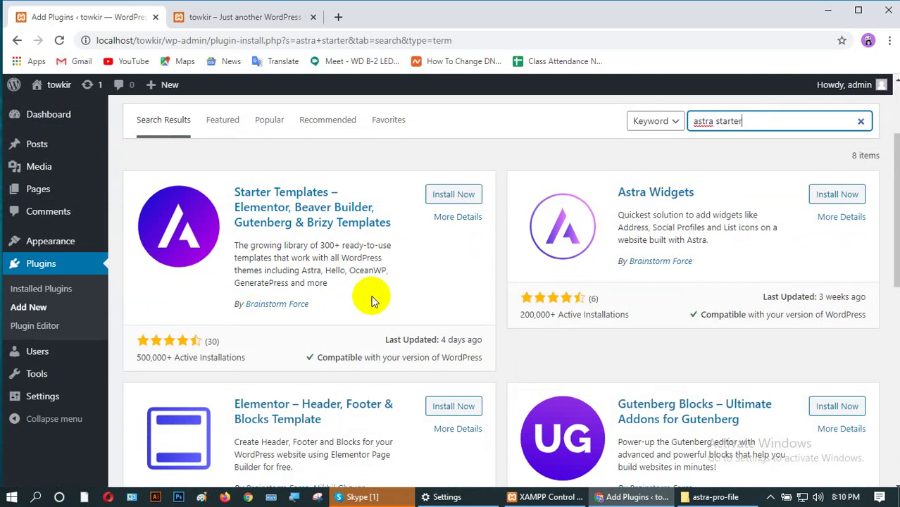
pyautogui.click(443, 203)
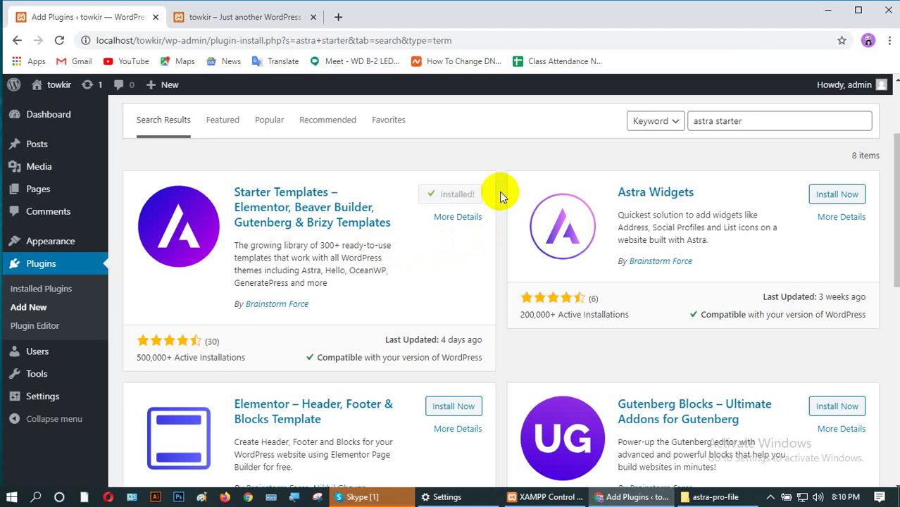
pyautogui.press('Return')
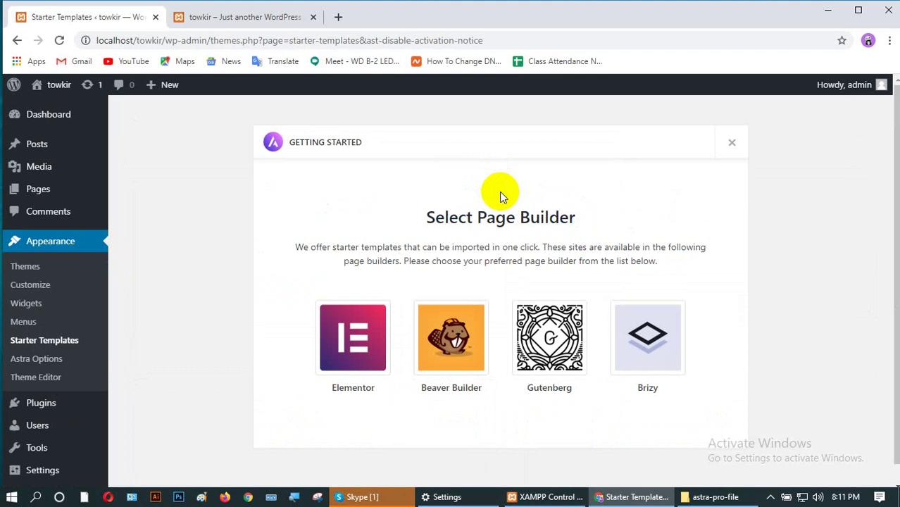
# - Start adding another plugin and choose elementor.zip from the desktop's astra-pro-file folder as the plugin file to upload
pyautogui.scroll(-1, 217, 248)
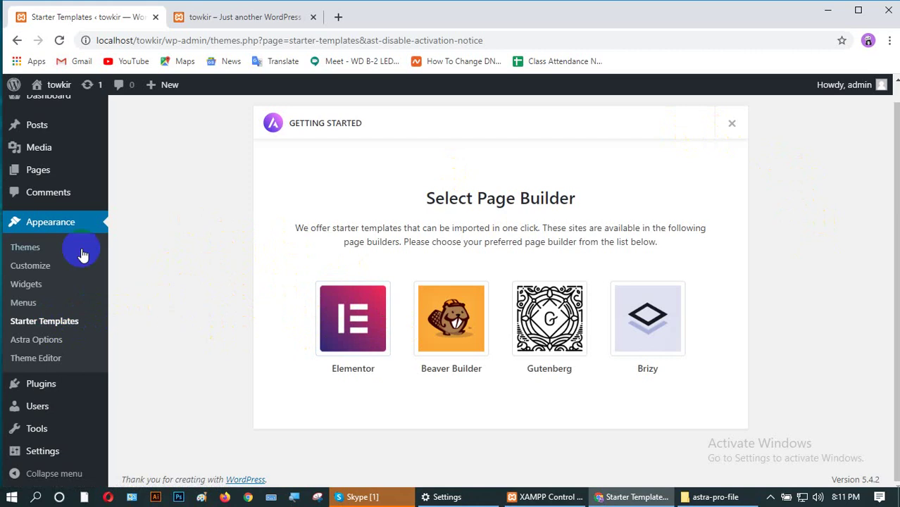
pyautogui.moveTo(56, 386)
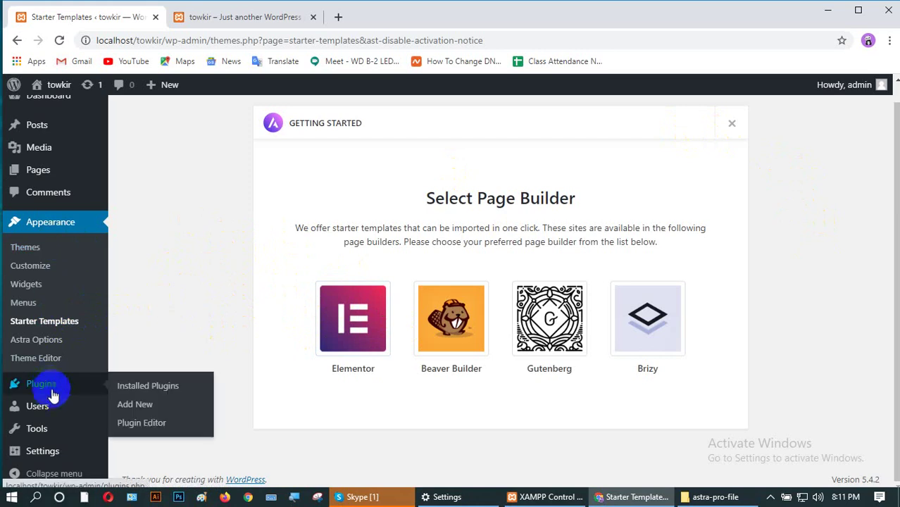
pyautogui.click(138, 407)
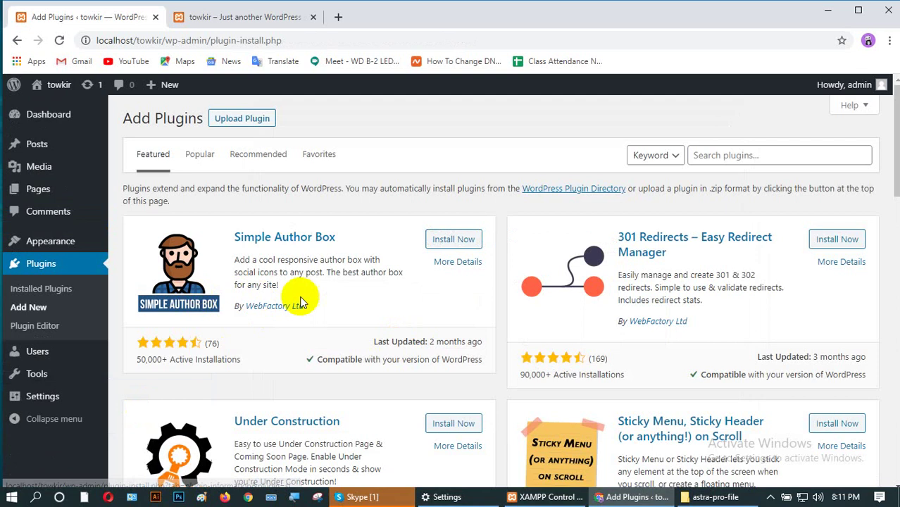
pyautogui.click(237, 121)
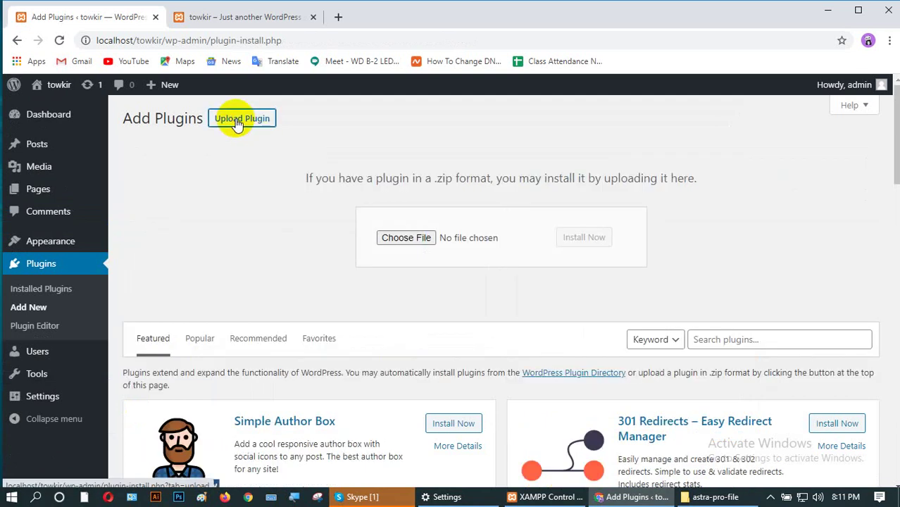
pyautogui.click(400, 239)
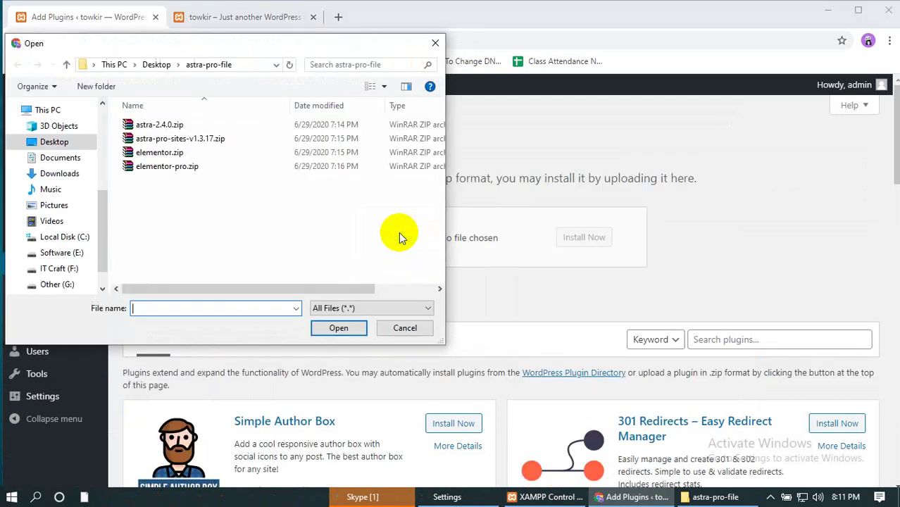
pyautogui.click(187, 155)
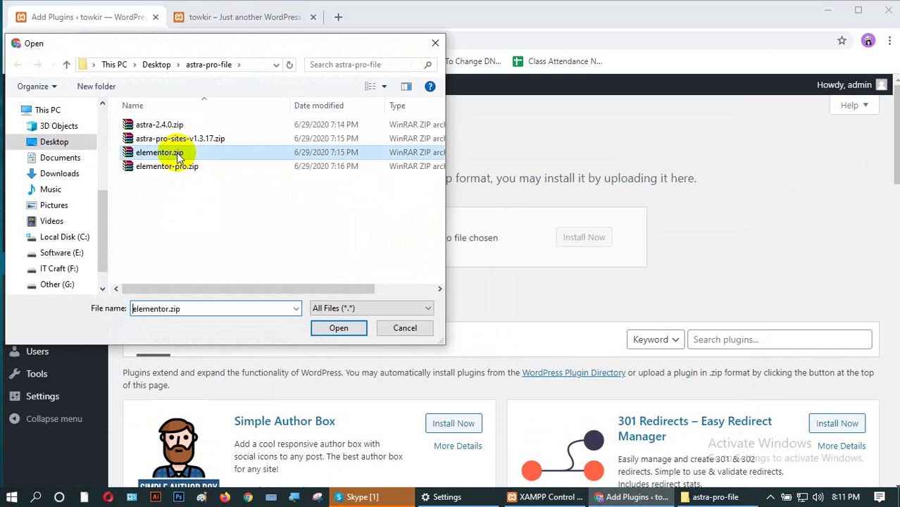
pyautogui.click(334, 331)
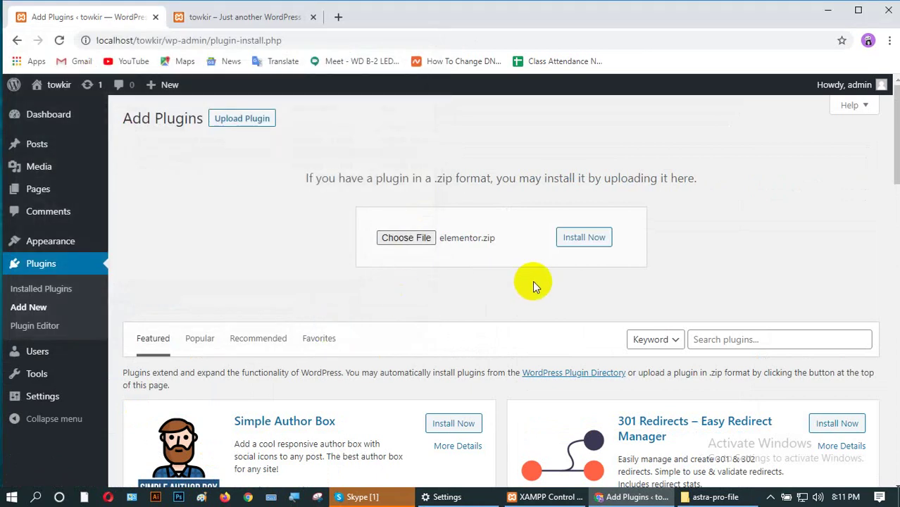
# - Install the uploaded elementor.zip plugin, activate it and glance over its Getting Started page
pyautogui.click(583, 236)
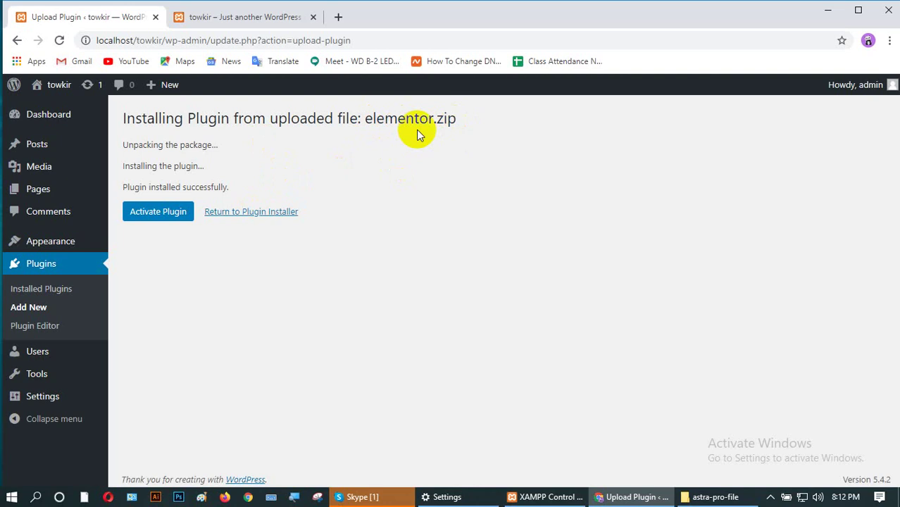
pyautogui.click(150, 213)
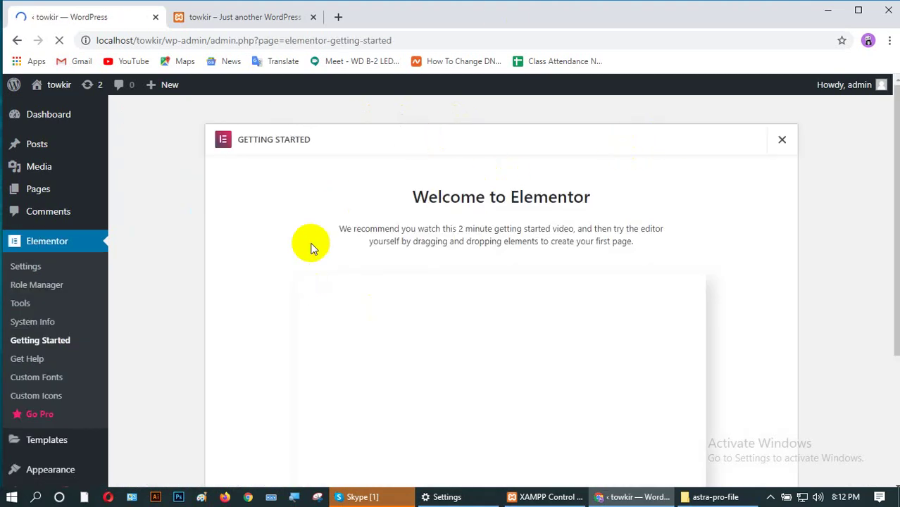
pyautogui.scroll(-3, 311, 246)
pyautogui.scroll(3, 207, 317)
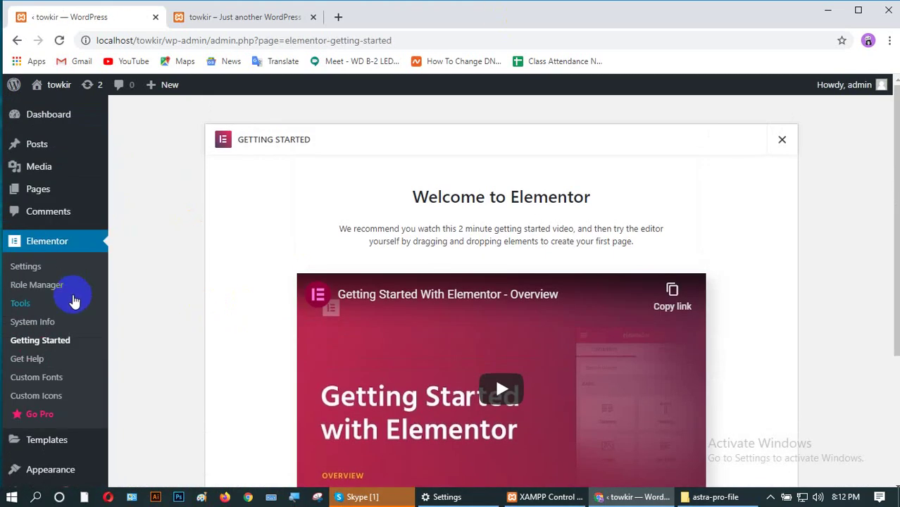
# - Upload elementor-pro.zip from the astra-pro-file folder as a new plugin, install it and activate it
pyautogui.scroll(-3, 71, 298)
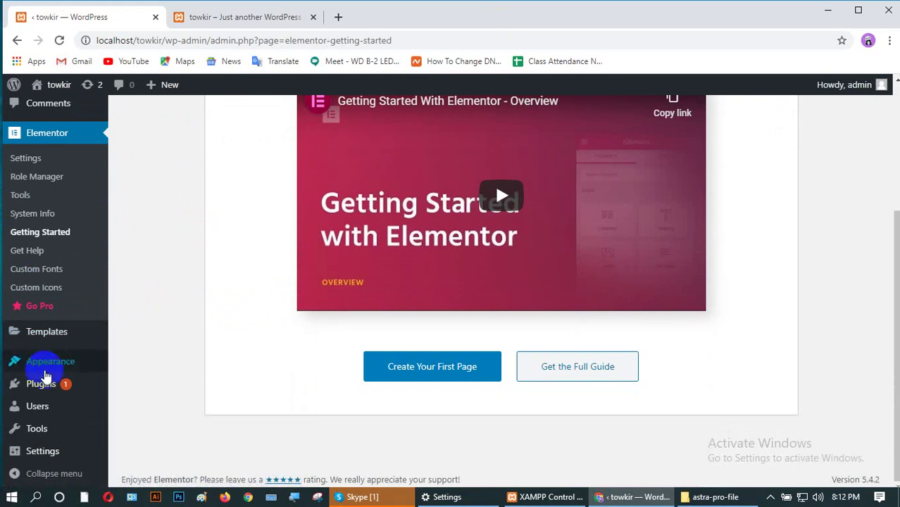
pyautogui.moveTo(40, 380)
pyautogui.click(148, 404)
pyautogui.click(139, 406)
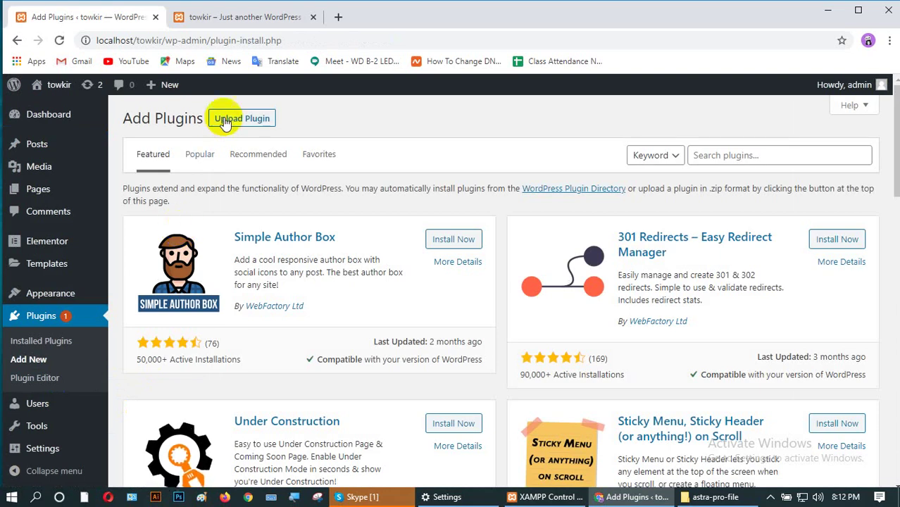
pyautogui.click(226, 120)
pyautogui.click(386, 238)
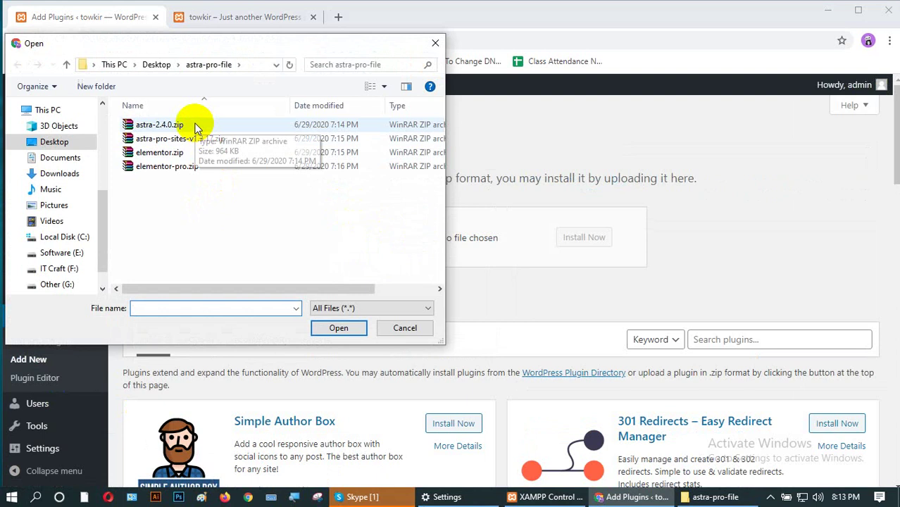
pyautogui.click(169, 168)
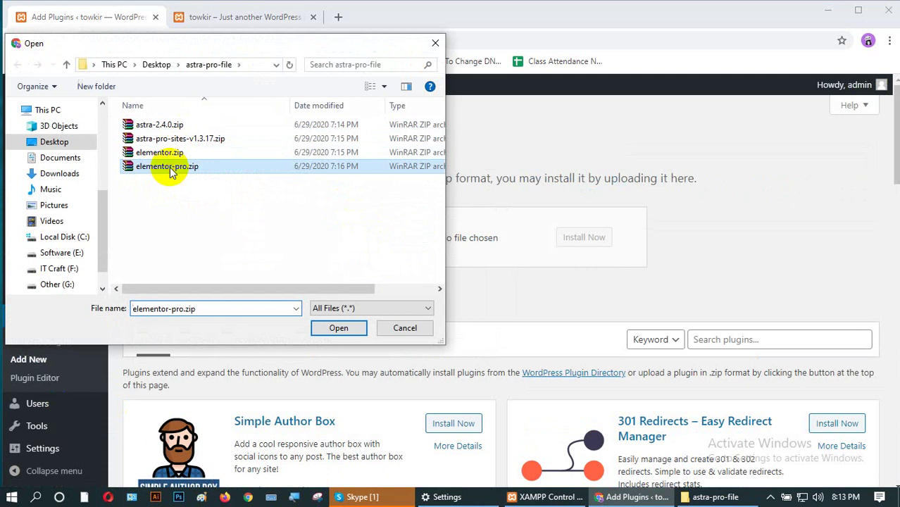
pyautogui.click(333, 327)
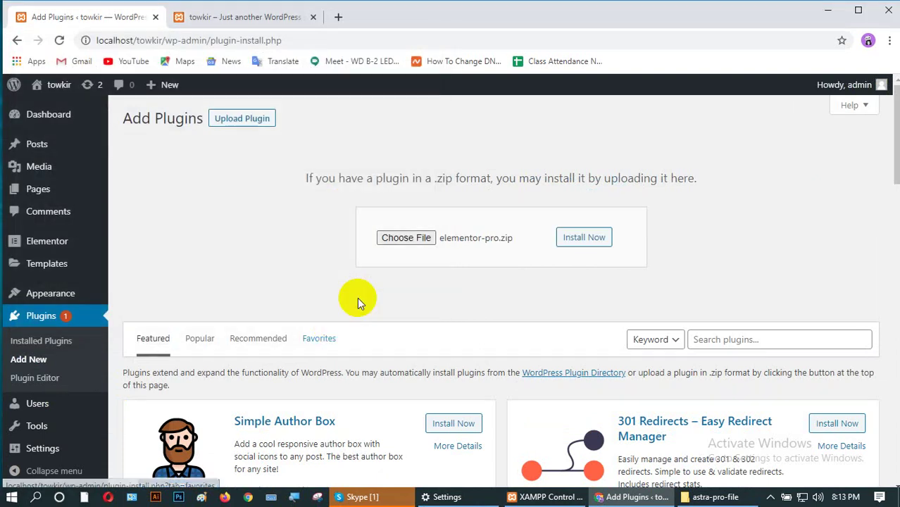
pyautogui.click(574, 239)
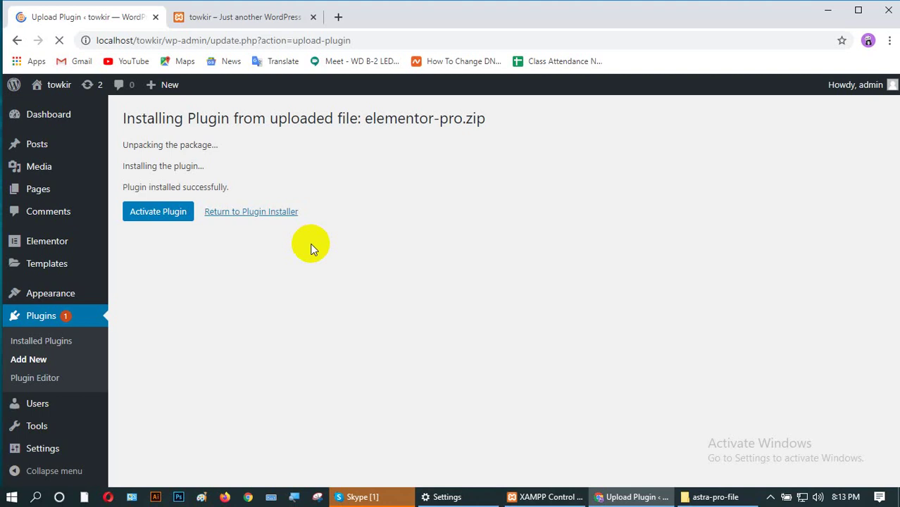
pyautogui.click(154, 218)
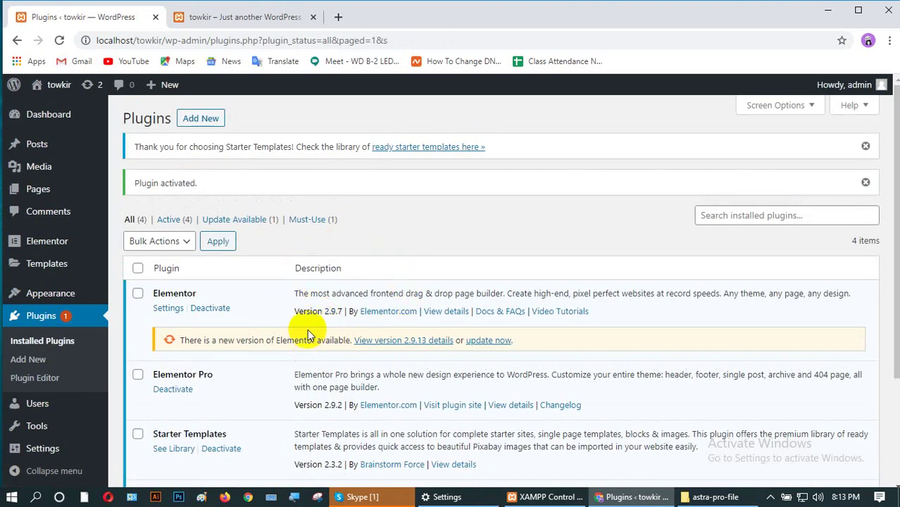
# - Look over the installed plugins, open the Starter Templates library and choose Elementor as the page builder
pyautogui.scroll(-2, 288, 351)
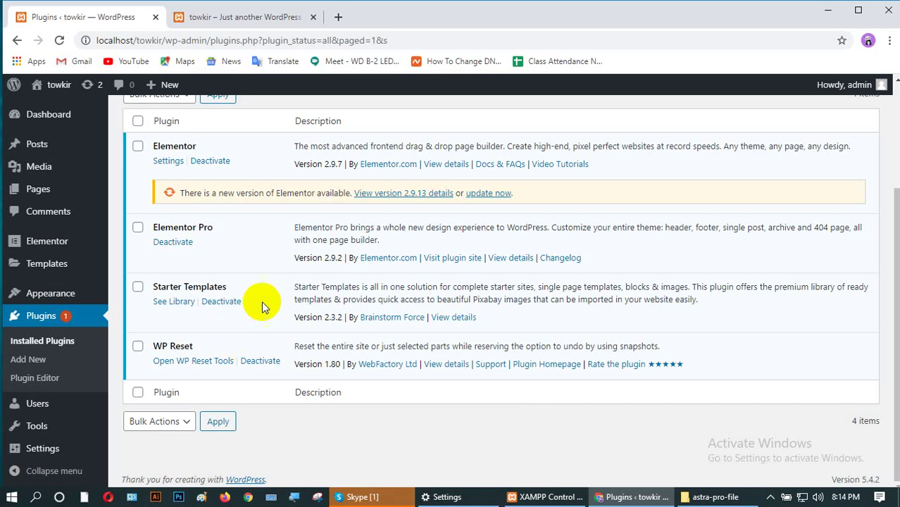
pyautogui.scroll(3, 261, 301)
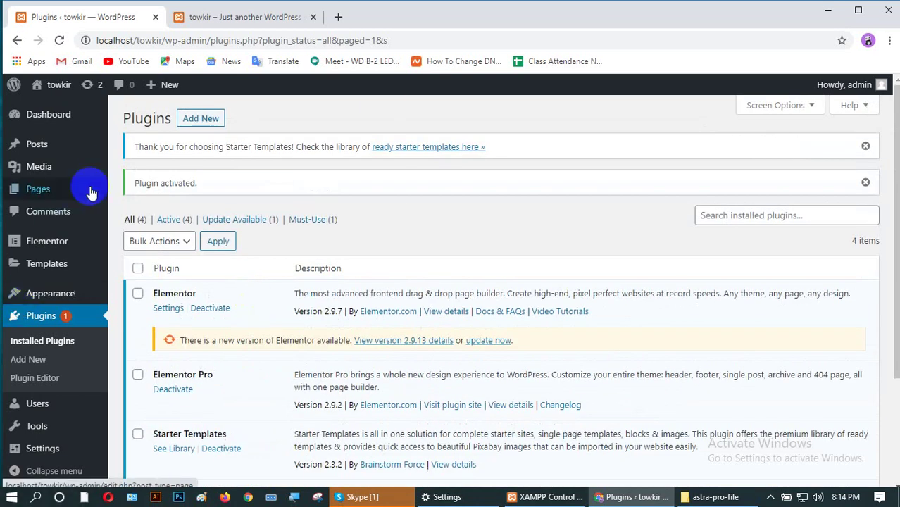
pyautogui.moveTo(79, 278)
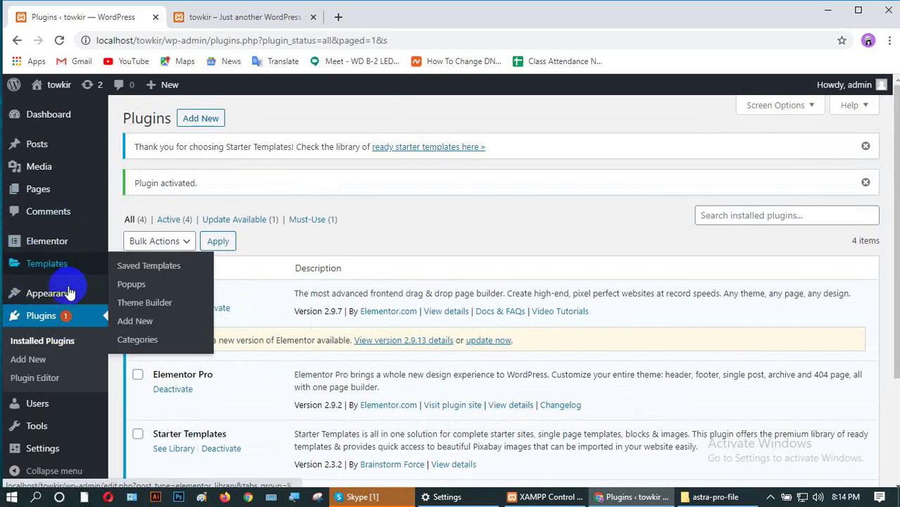
pyautogui.moveTo(61, 295)
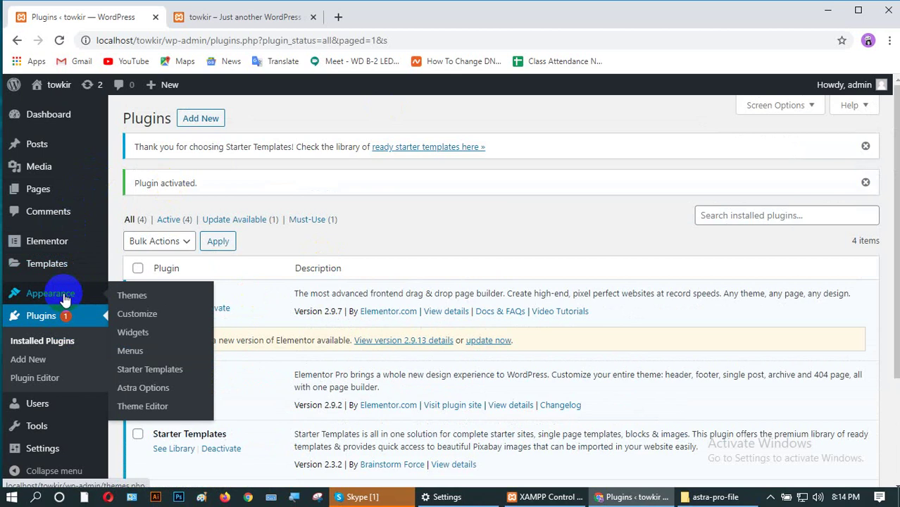
pyautogui.click(161, 371)
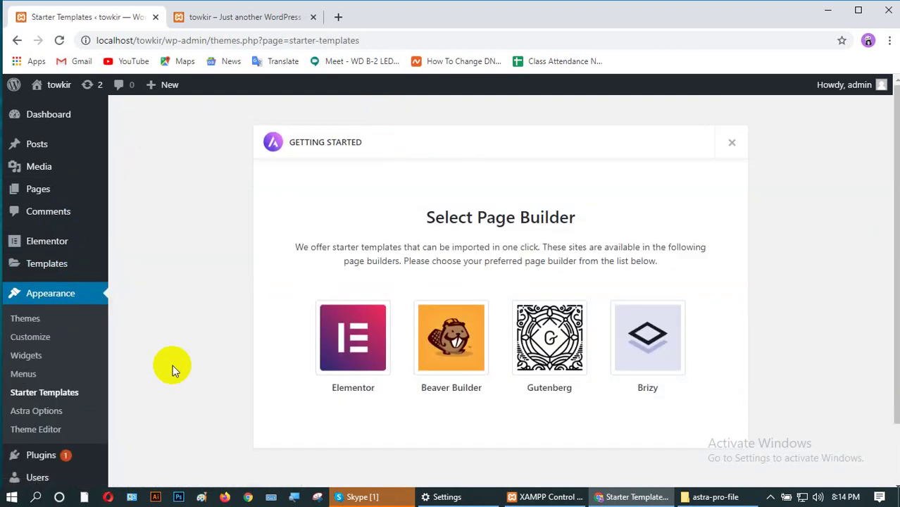
pyautogui.scroll(-1, 306, 246)
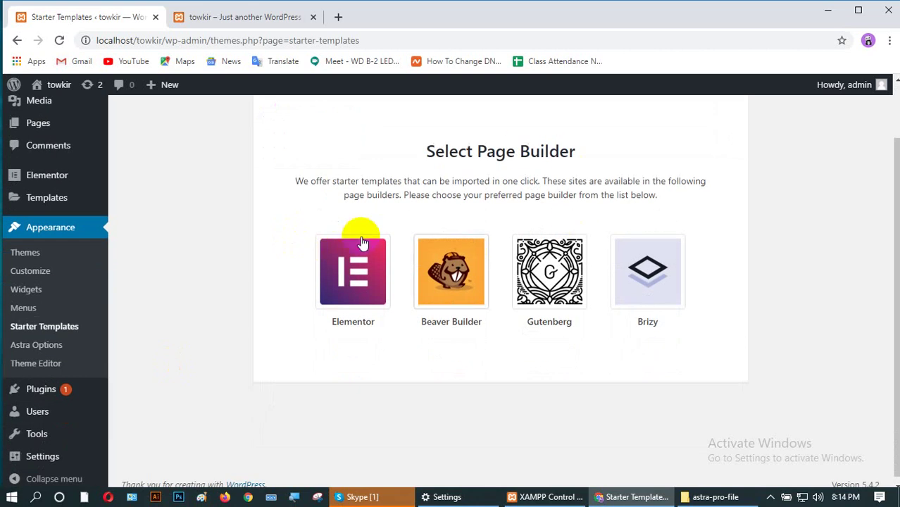
pyautogui.click(355, 276)
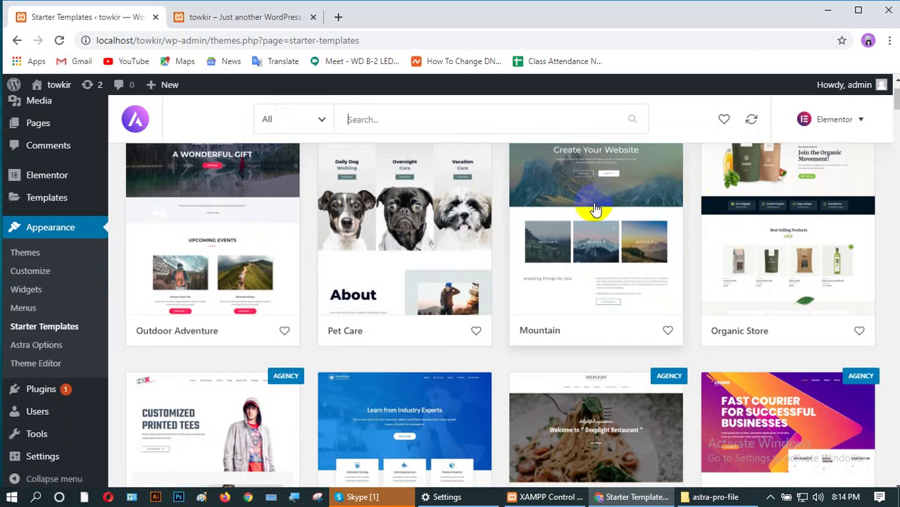
# - Browse the starter template library and preview the Mountain template's Home, About and Services pages, returning to the library at the end
pyautogui.scroll(-9, 596, 210)
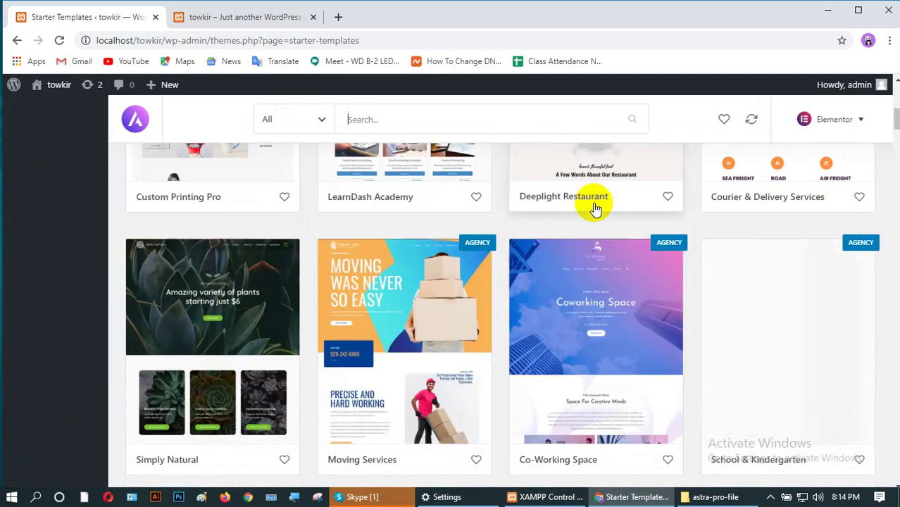
pyautogui.scroll(2, 639, 275)
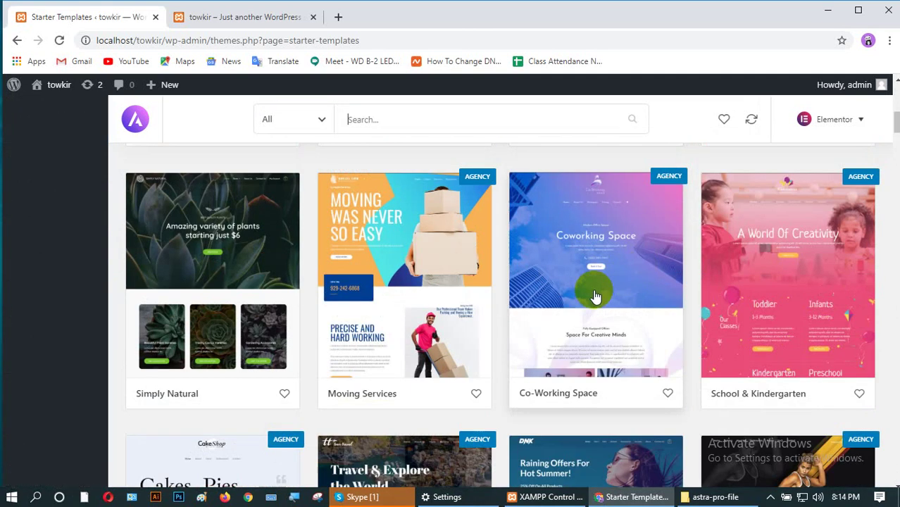
pyautogui.scroll(-2, 282, 352)
pyautogui.scroll(8, 282, 352)
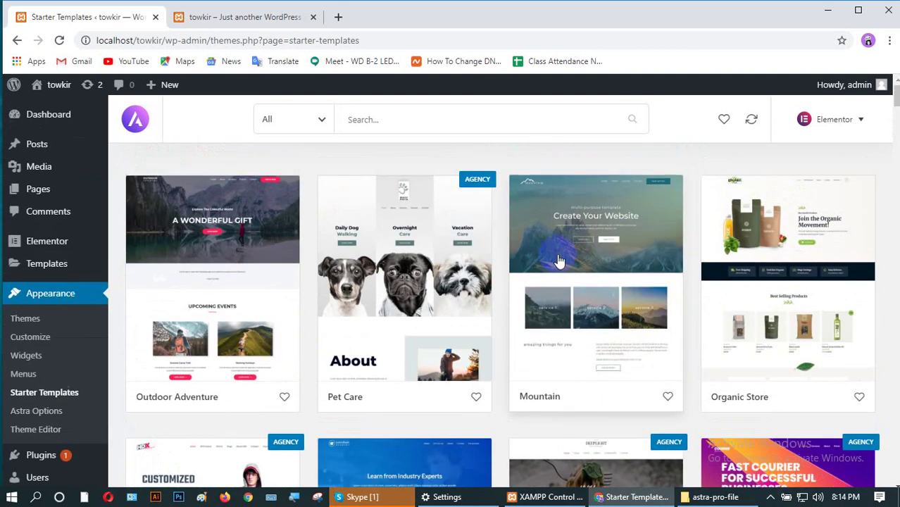
pyautogui.scroll(-3, 558, 260)
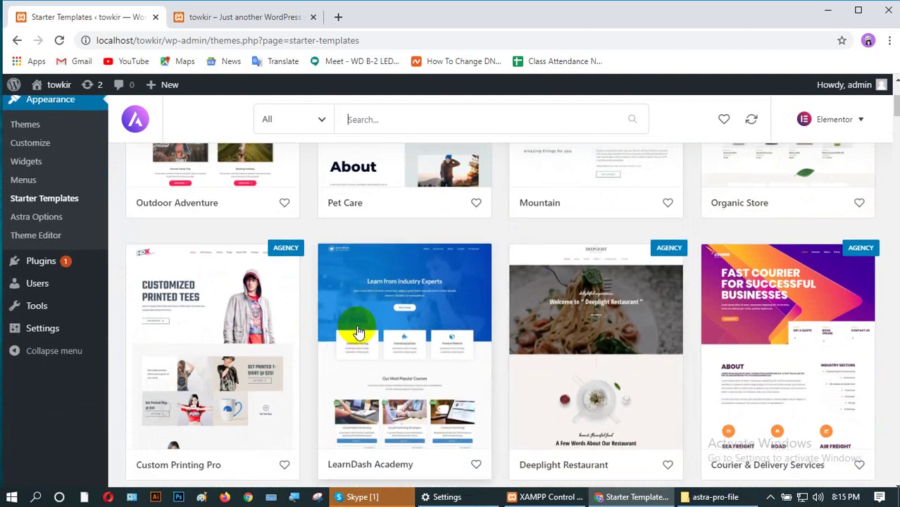
pyautogui.scroll(3, 355, 324)
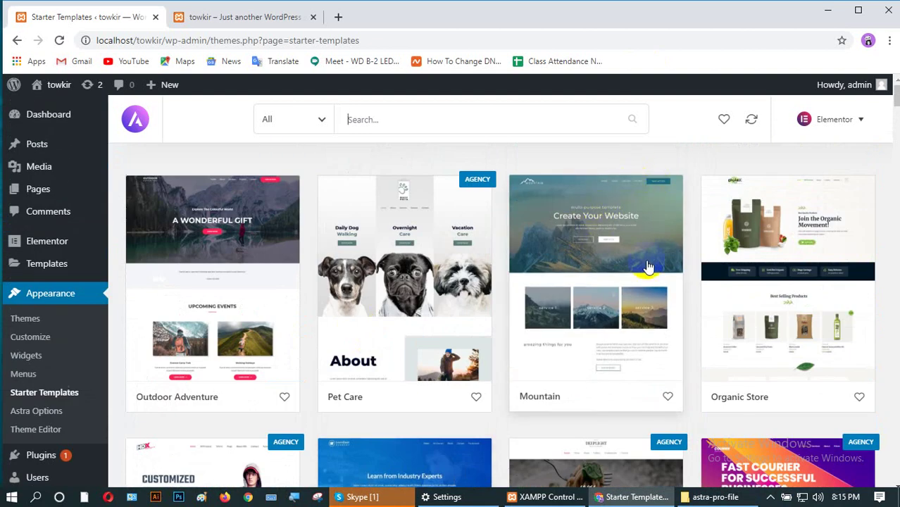
pyautogui.click(601, 230)
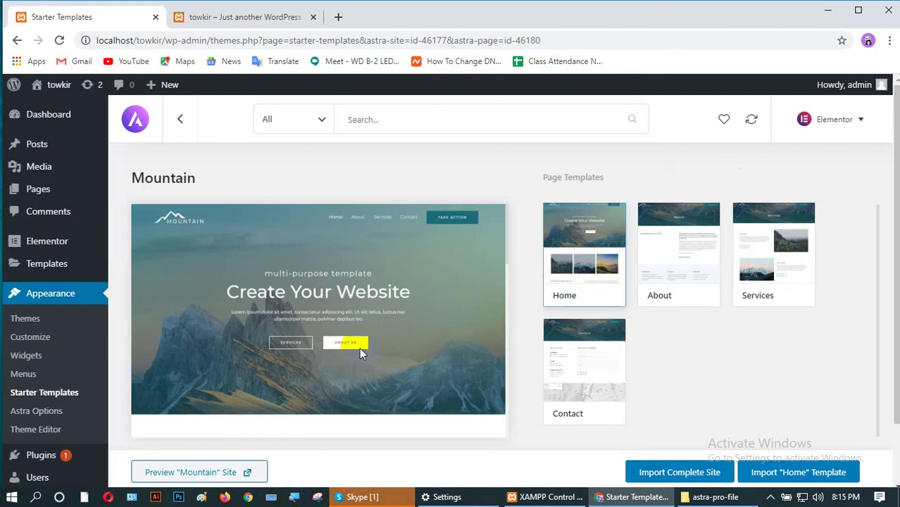
pyautogui.scroll(-1, 700, 341)
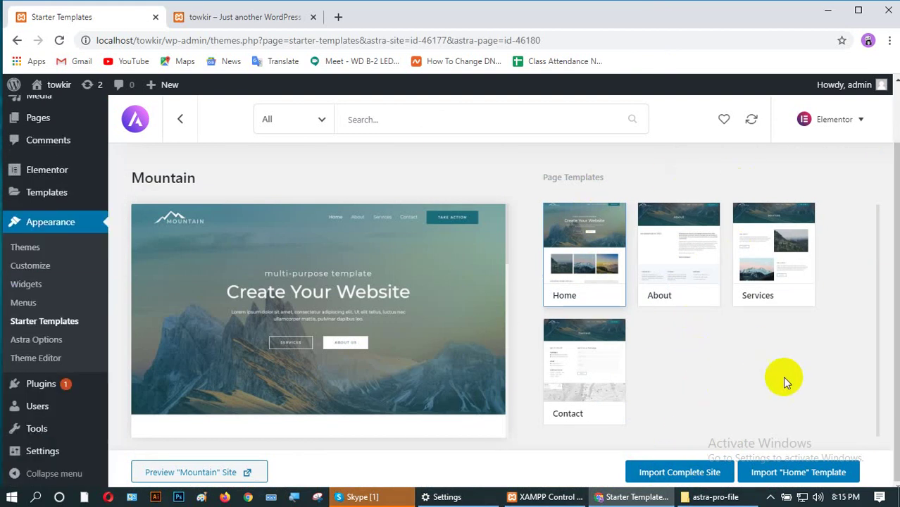
pyautogui.click(693, 250)
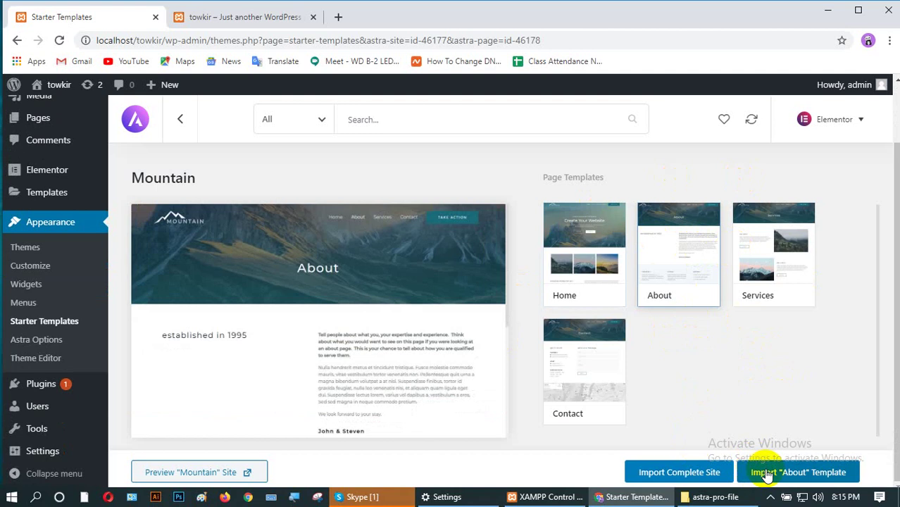
pyautogui.click(780, 243)
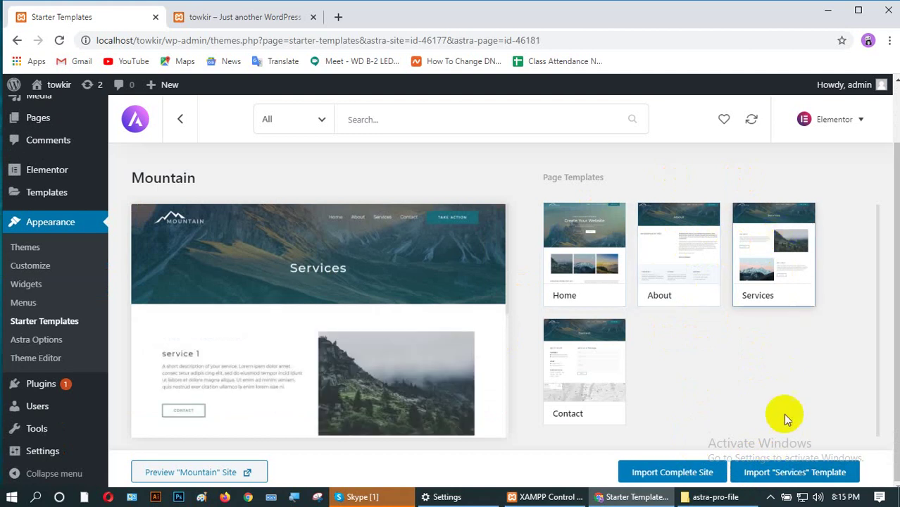
pyautogui.click(595, 250)
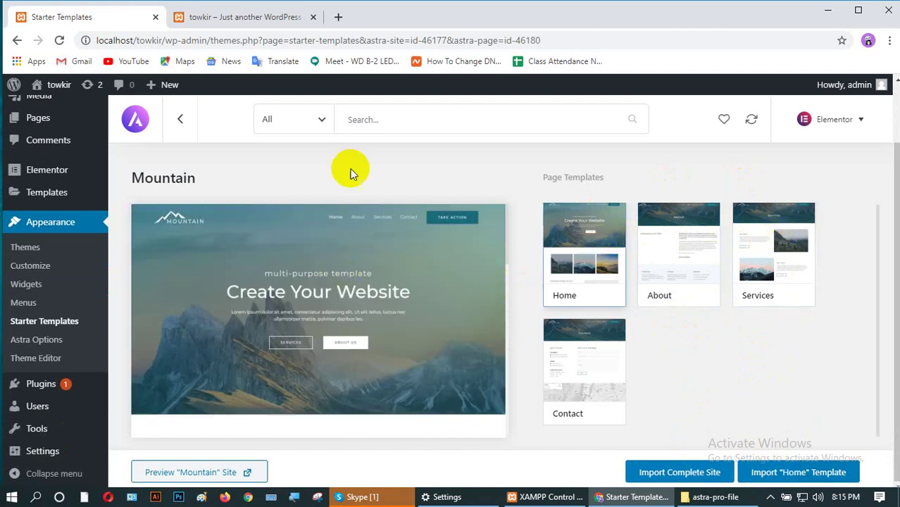
pyautogui.click(179, 119)
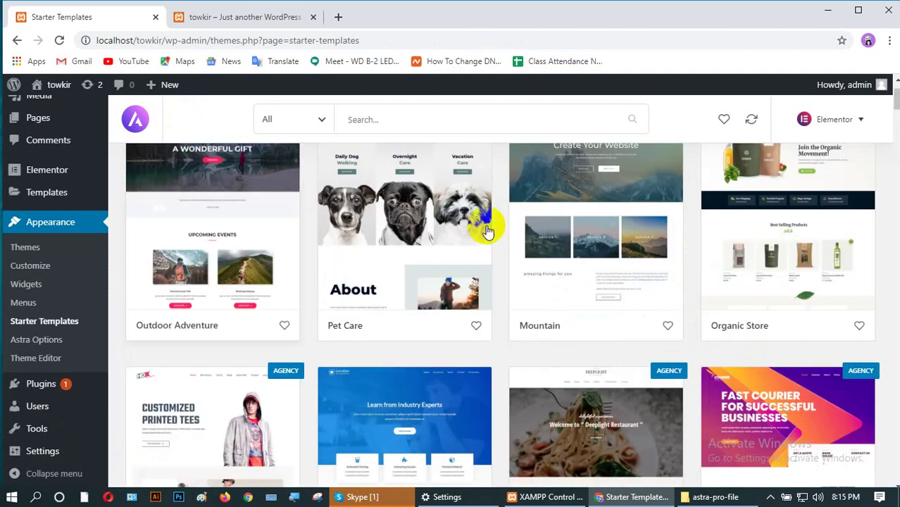
# - Open the Co-Working Space agency template and check the Agency Bundle pricing on the Astra website, returning to the template at the end
pyautogui.scroll(-2, 602, 229)
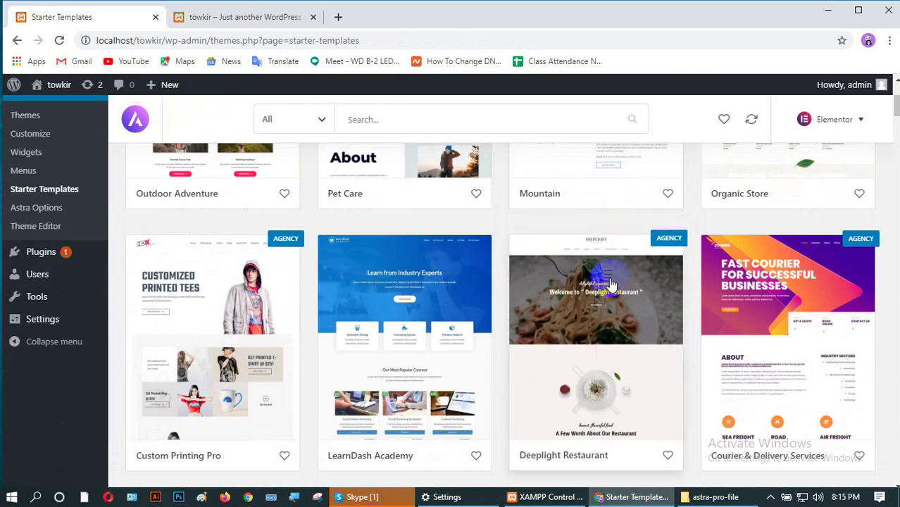
pyautogui.scroll(-4, 585, 283)
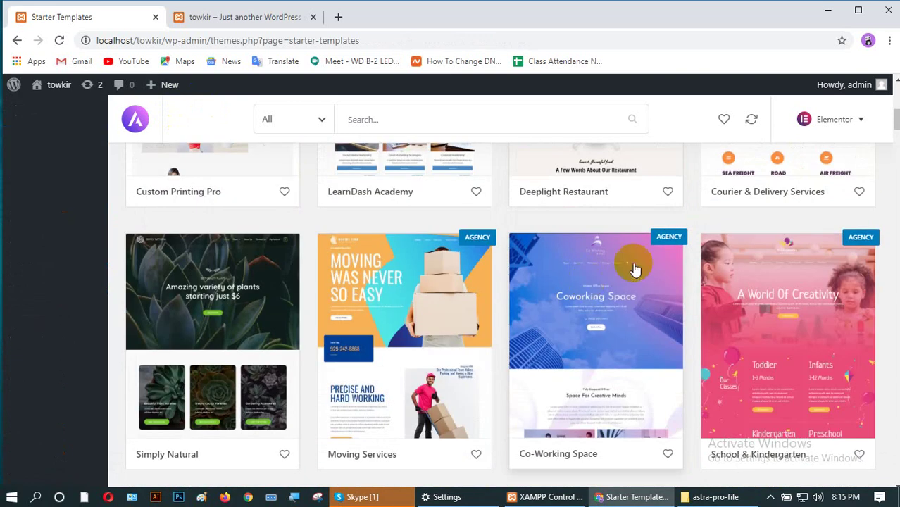
pyautogui.click(596, 291)
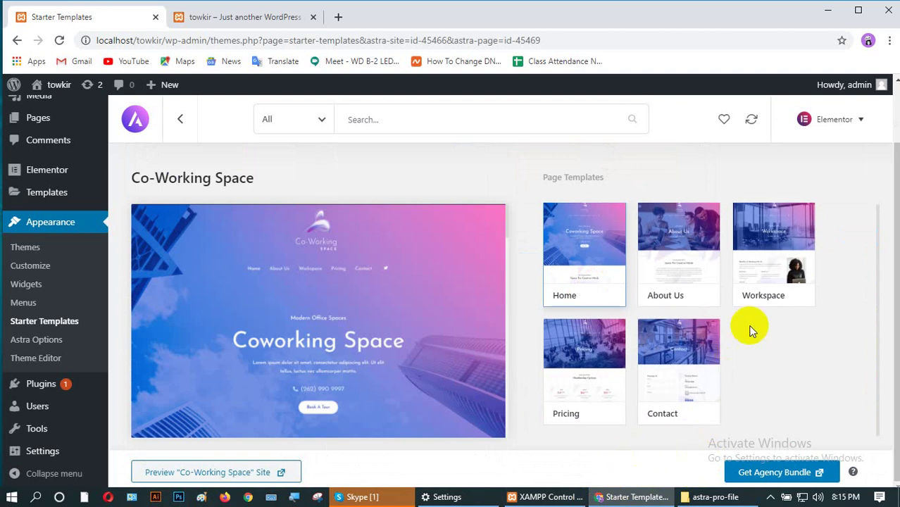
pyautogui.click(768, 473)
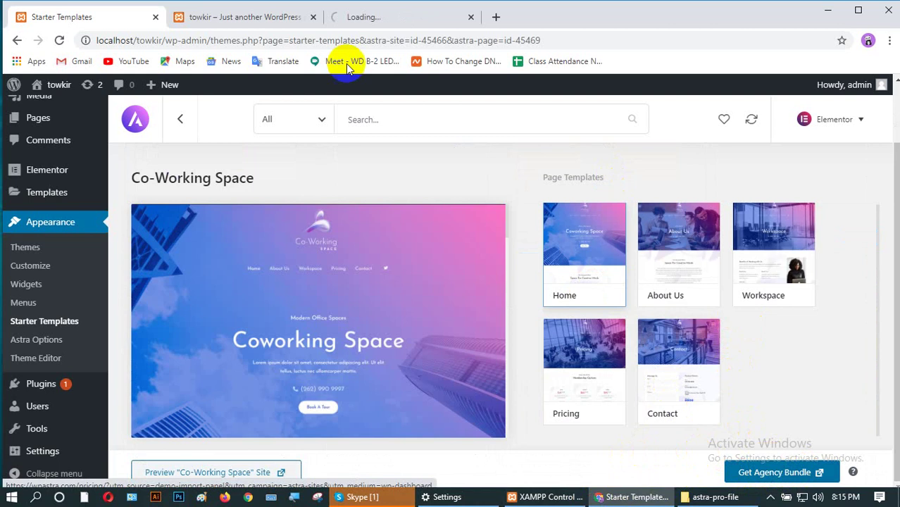
pyautogui.click(363, 19)
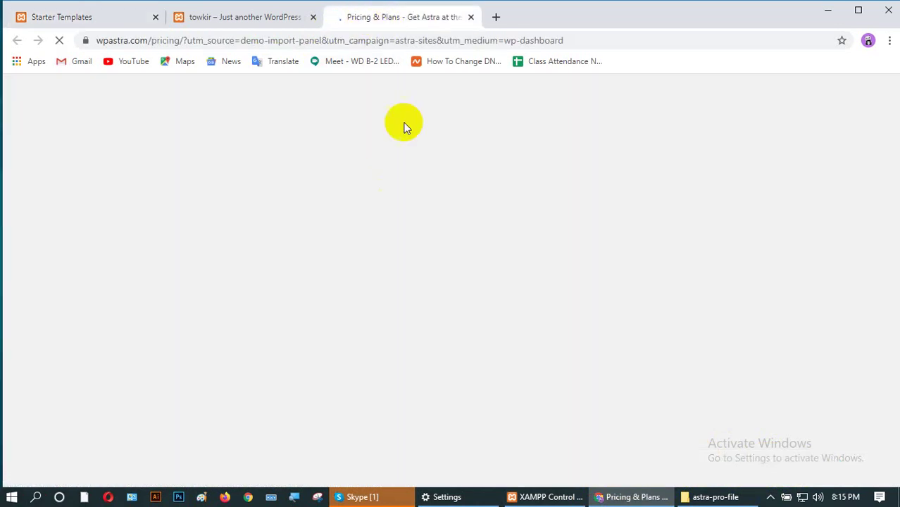
pyautogui.scroll(-10, 647, 292)
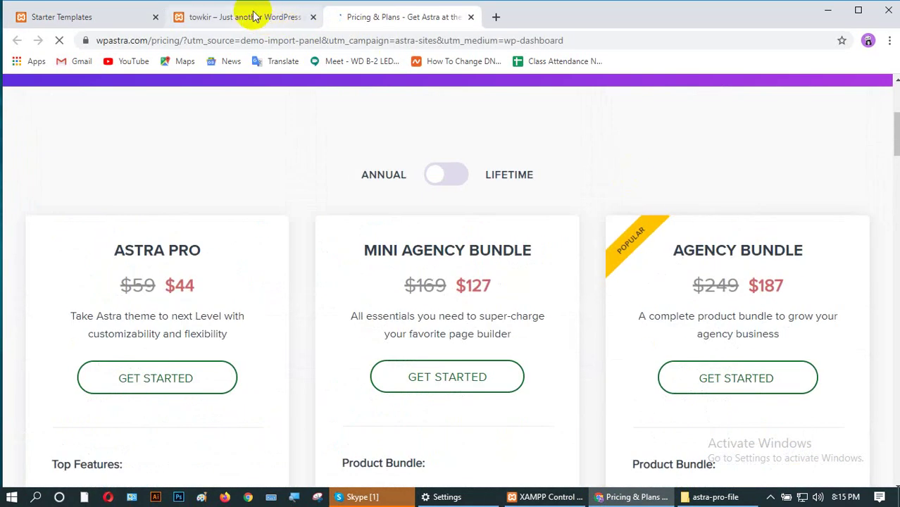
pyautogui.click(227, 17)
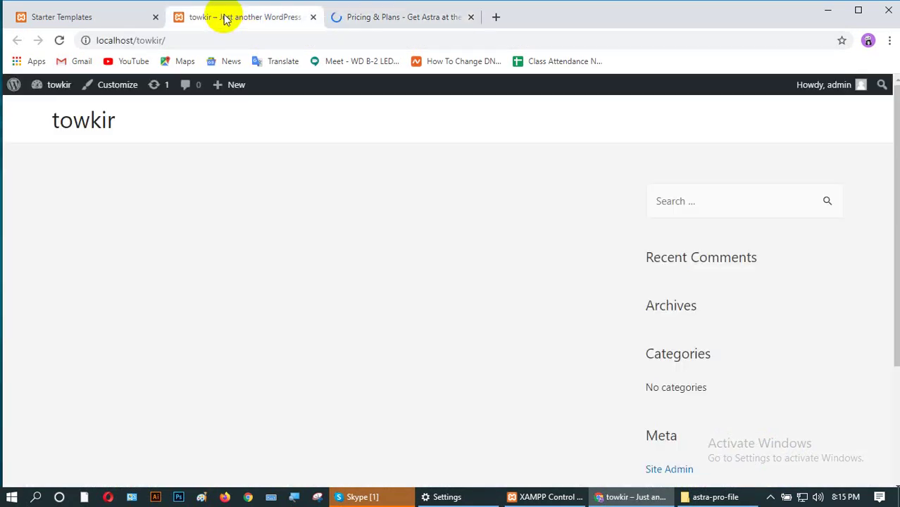
pyautogui.click(109, 23)
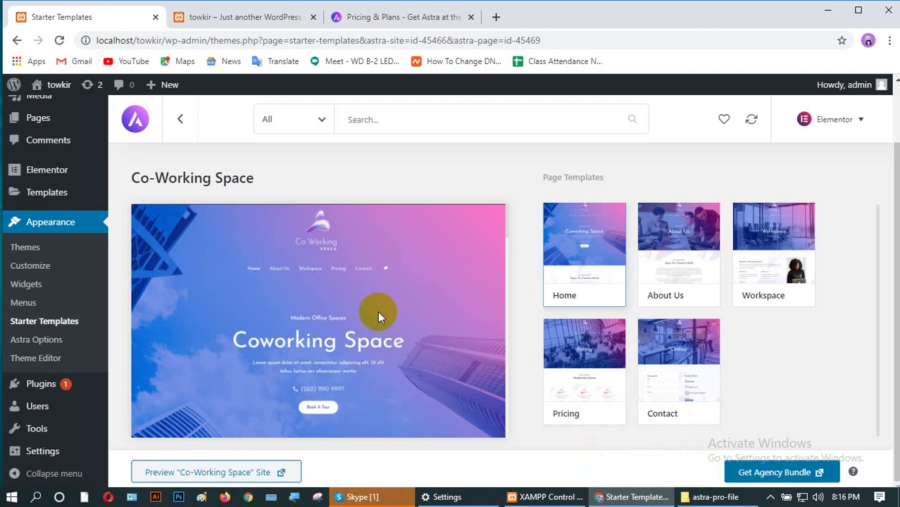
# - Upload astra-pro-sites-v1.3.17.zip from the desktop's astra-pro-file folder as a new plugin, install it and activate it
pyautogui.scroll(2, 183, 286)
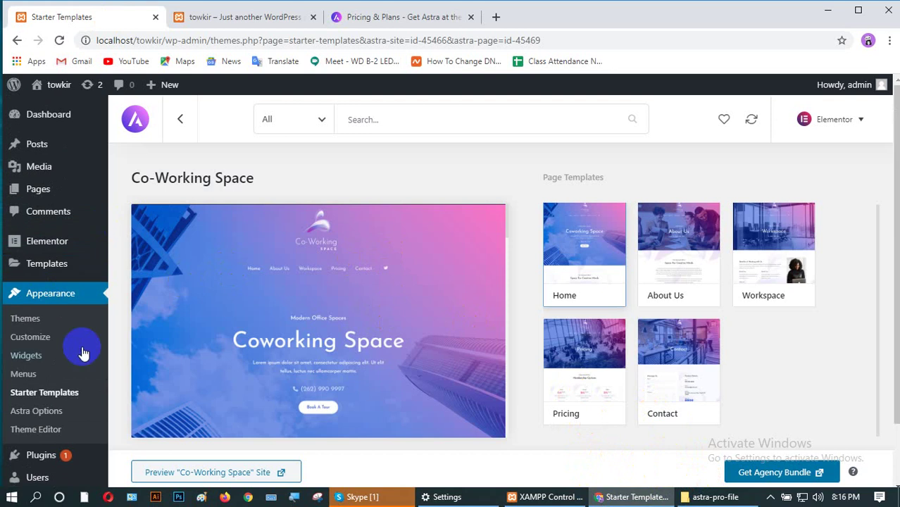
pyautogui.scroll(-2, 83, 354)
pyautogui.moveTo(44, 381)
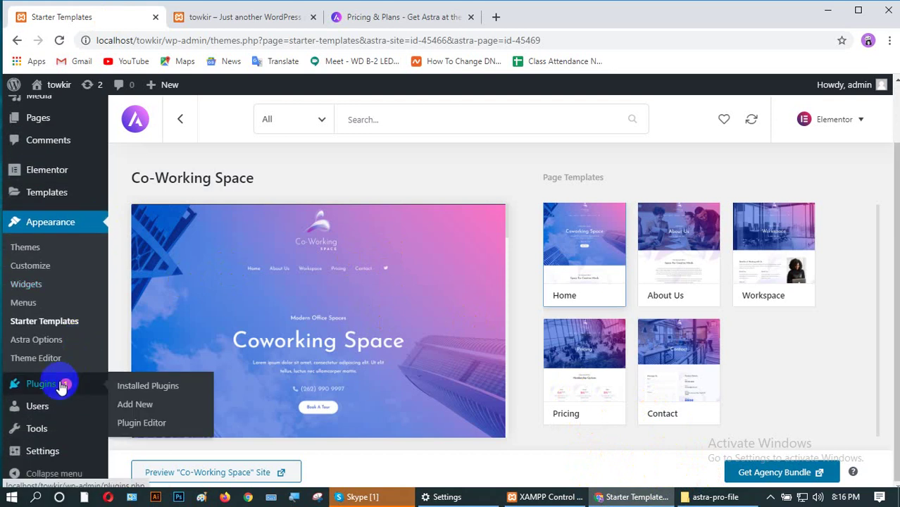
pyautogui.click(138, 407)
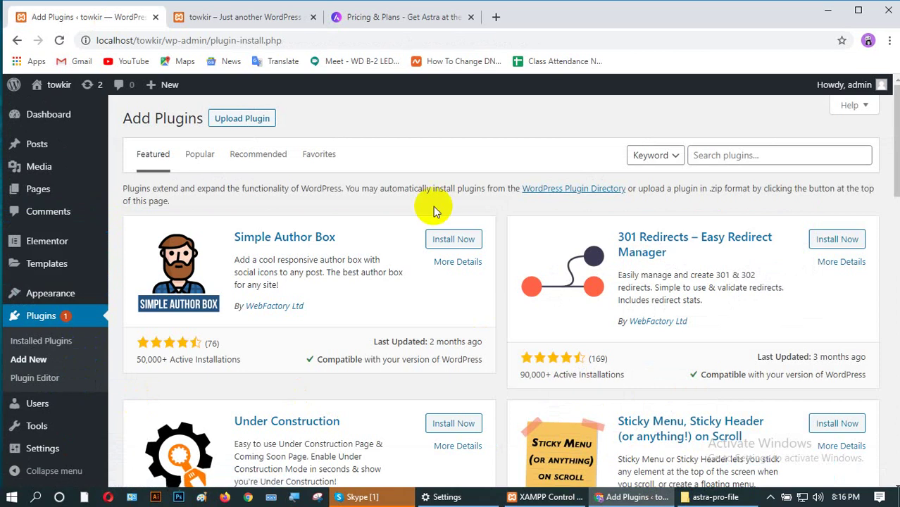
pyautogui.click(242, 120)
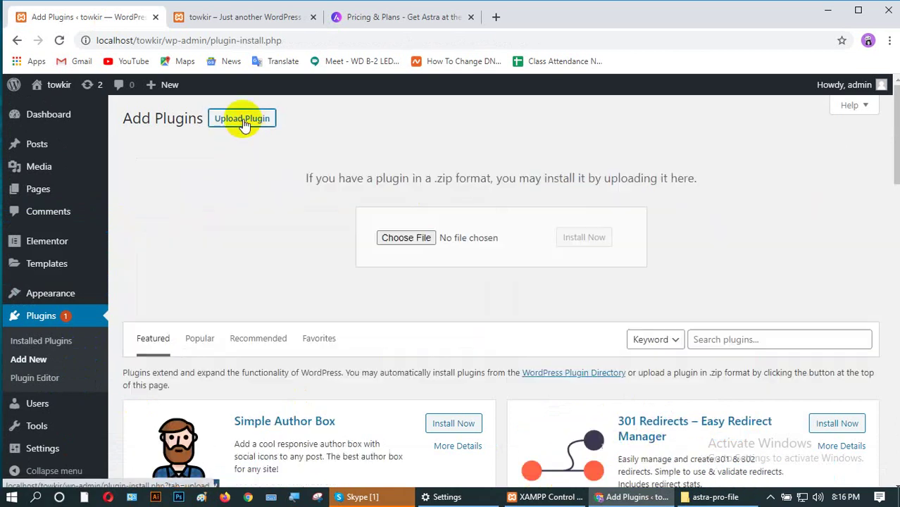
pyautogui.click(391, 237)
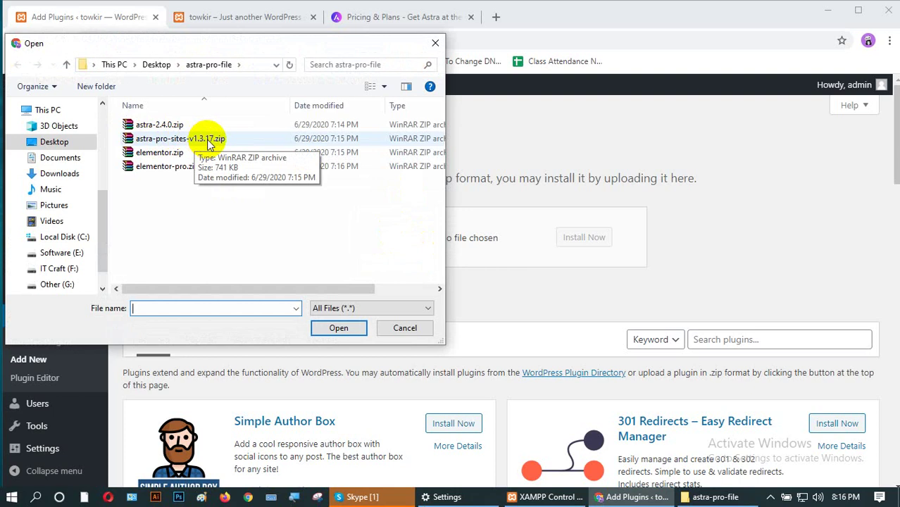
pyautogui.click(211, 139)
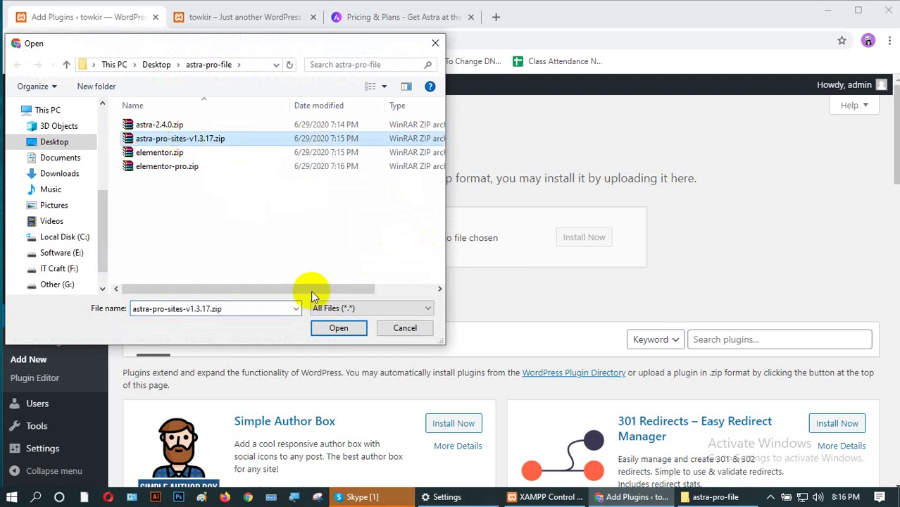
pyautogui.click(336, 328)
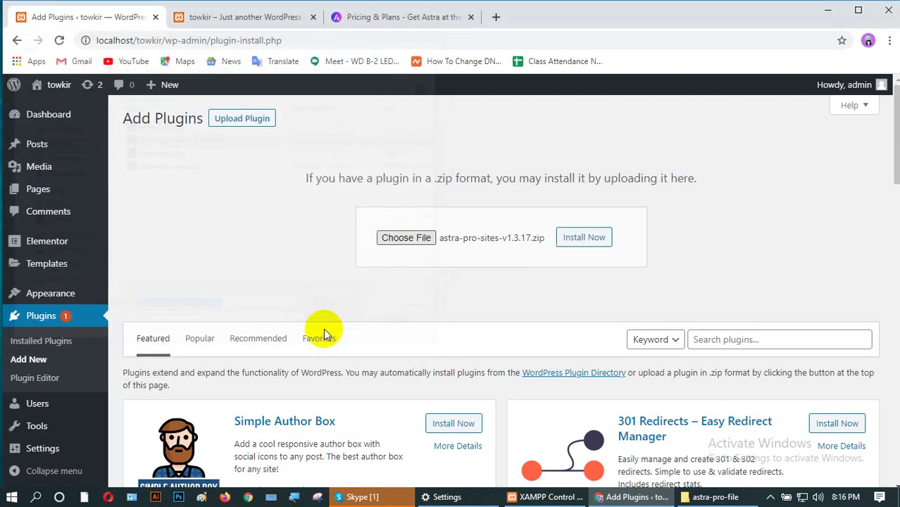
pyautogui.click(585, 243)
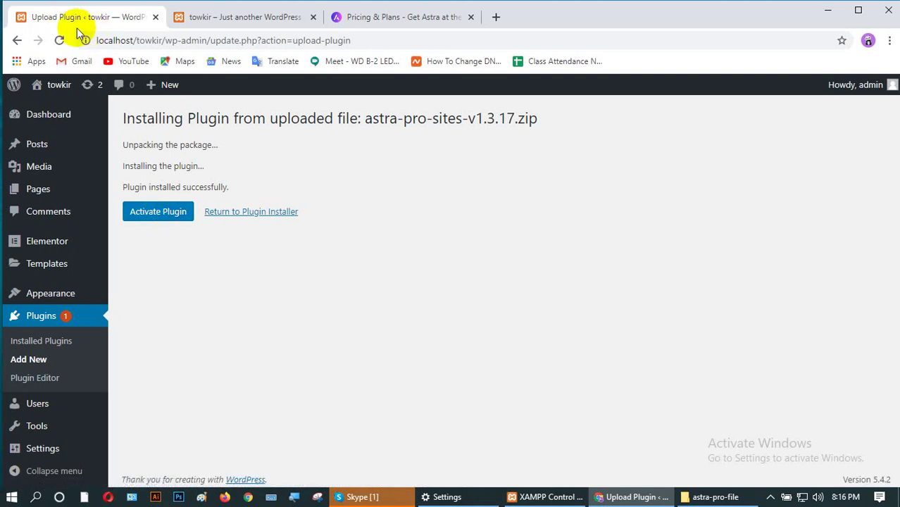
pyautogui.click(154, 216)
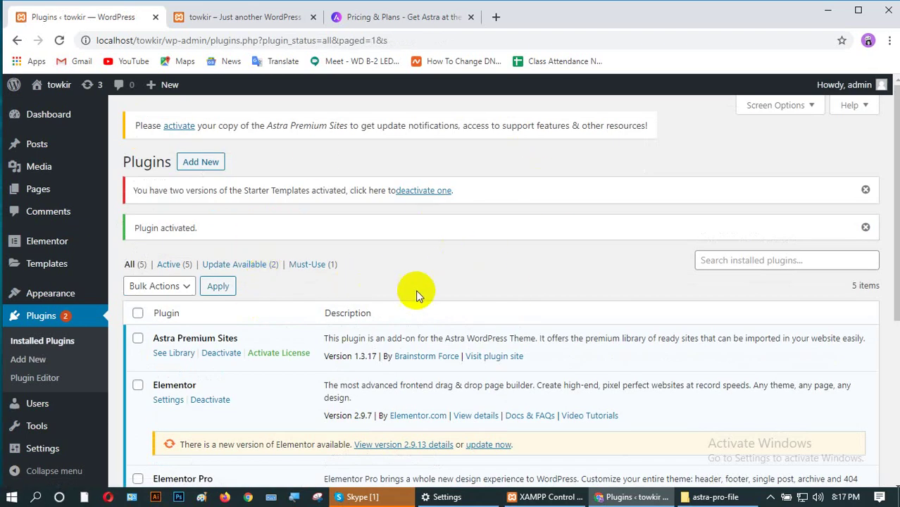
# - Look over the installed plugins, open the Starter Templates library in a new tab and close the Astra pricing page
pyautogui.scroll(-3, 436, 289)
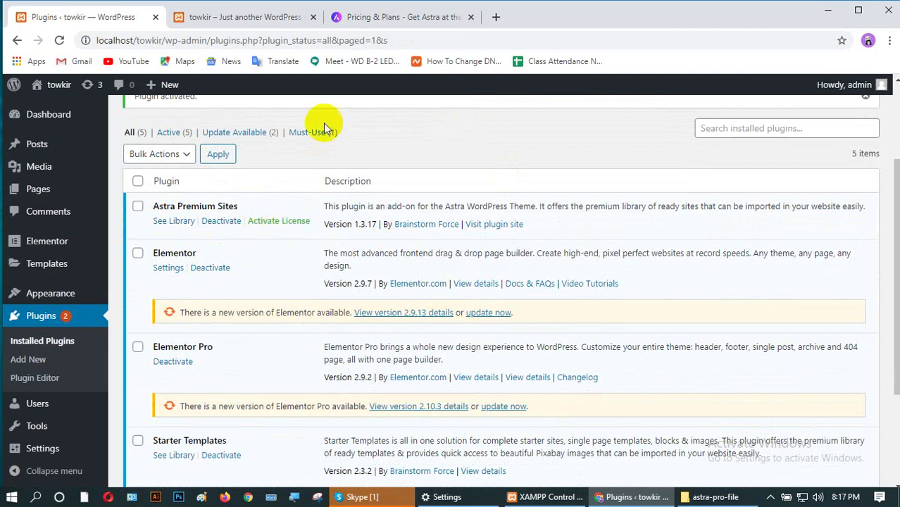
pyautogui.click(218, 19)
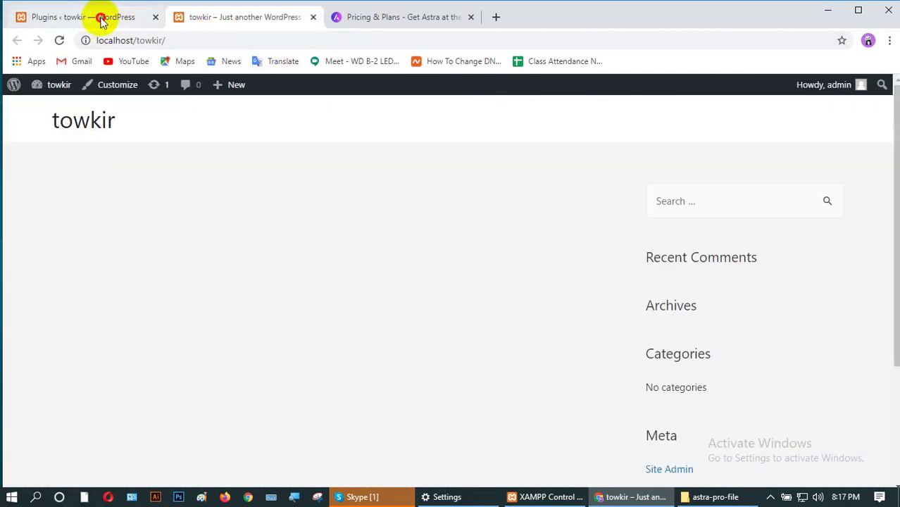
pyautogui.click(102, 19)
pyautogui.moveTo(67, 291)
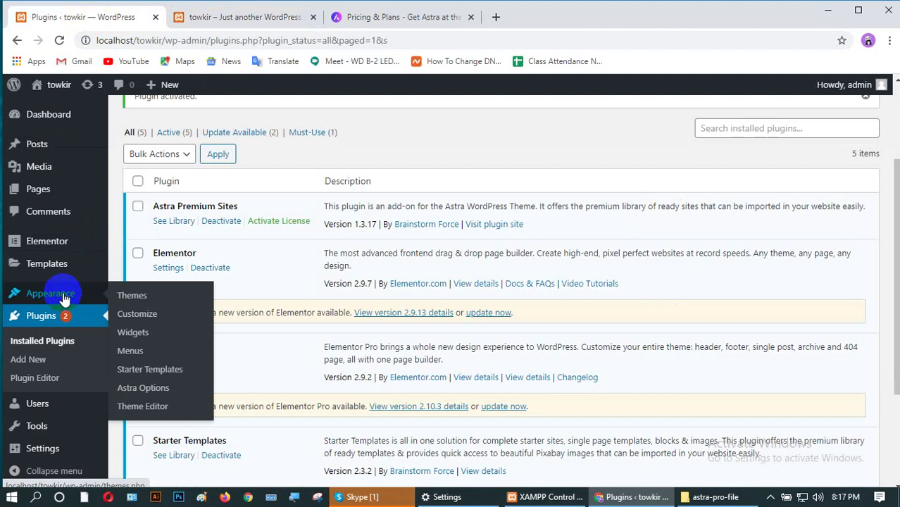
pyautogui.middleClick(148, 372)
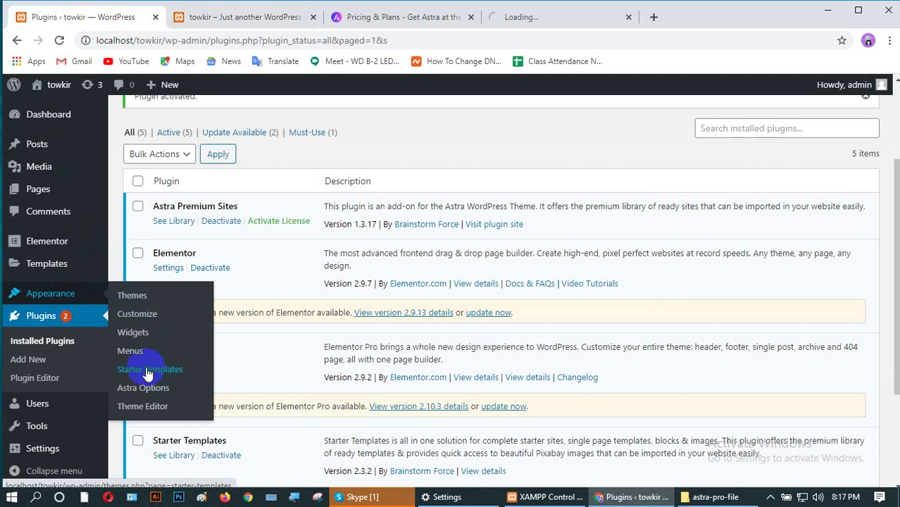
pyautogui.click(471, 17)
pyautogui.click(381, 16)
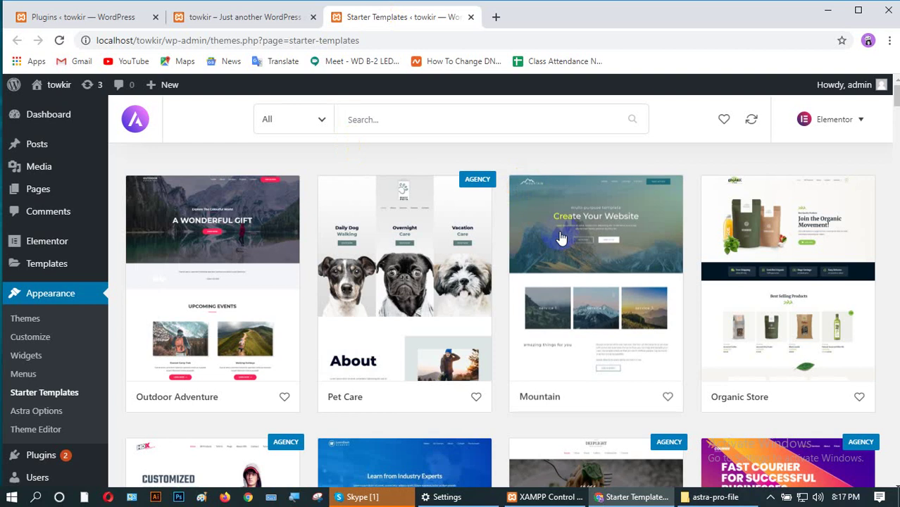
# - Browse the starter template library and open the Co-Working Space agency template
pyautogui.scroll(-7, 559, 238)
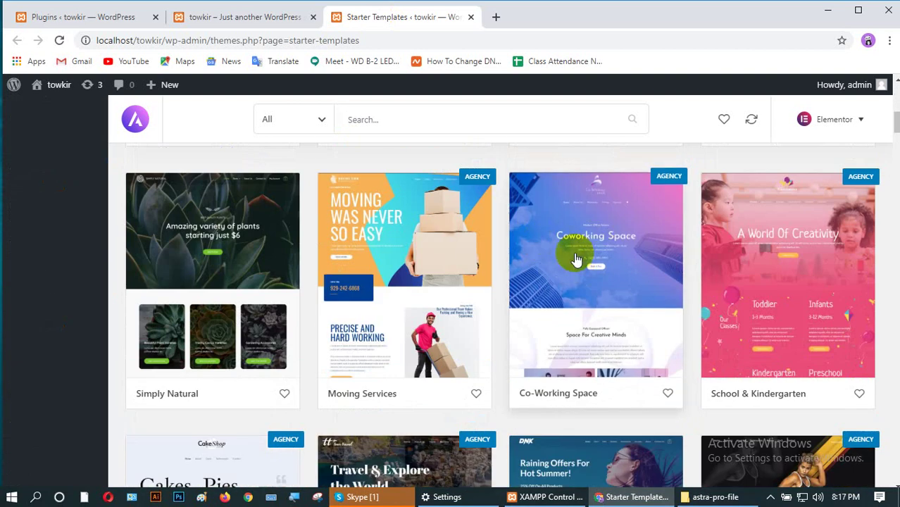
pyautogui.click(589, 266)
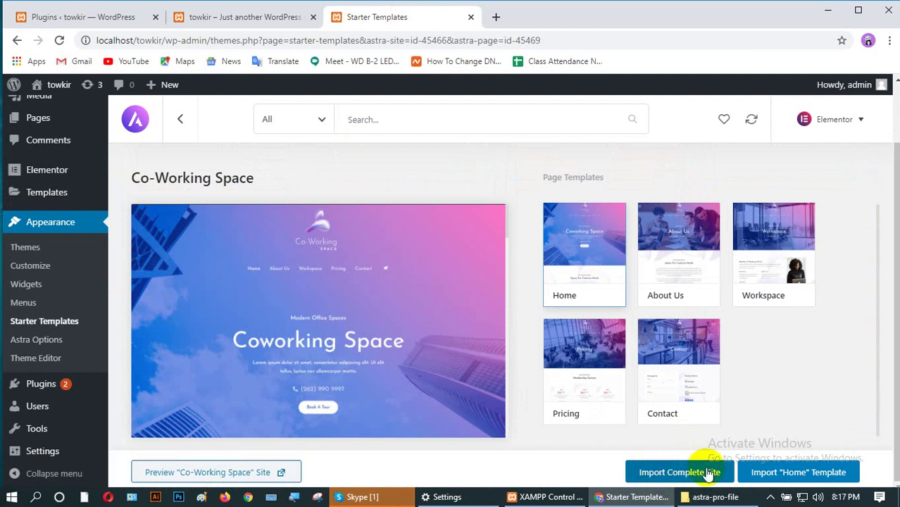
pyautogui.click(181, 119)
pyautogui.scroll(-2, 624, 292)
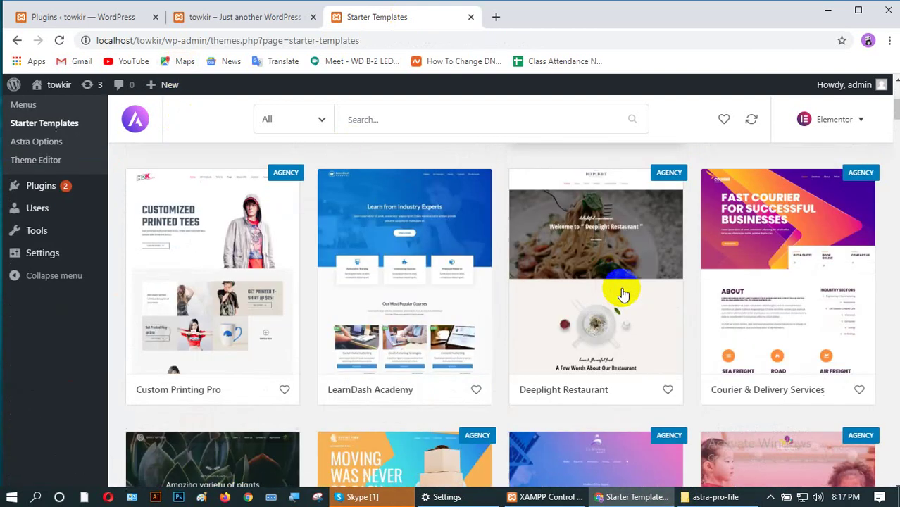
pyautogui.scroll(3, 620, 294)
pyautogui.scroll(-7, 620, 296)
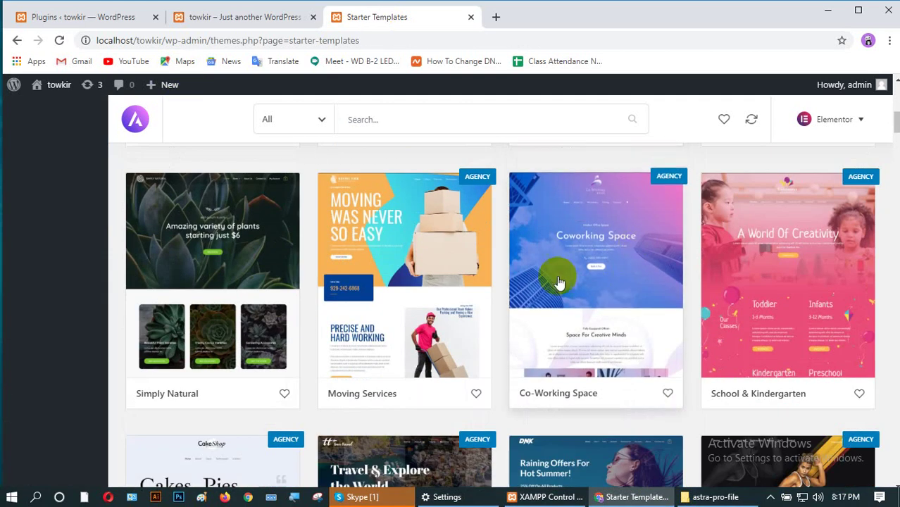
pyautogui.click(586, 251)
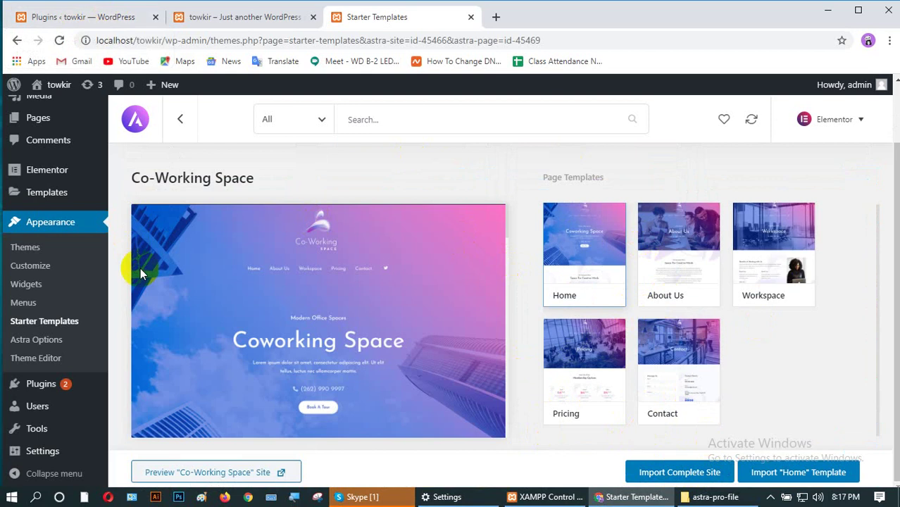
# - View the license activation form of the Astra Premium Sites plugin and close it without entering a key
pyautogui.click(48, 21)
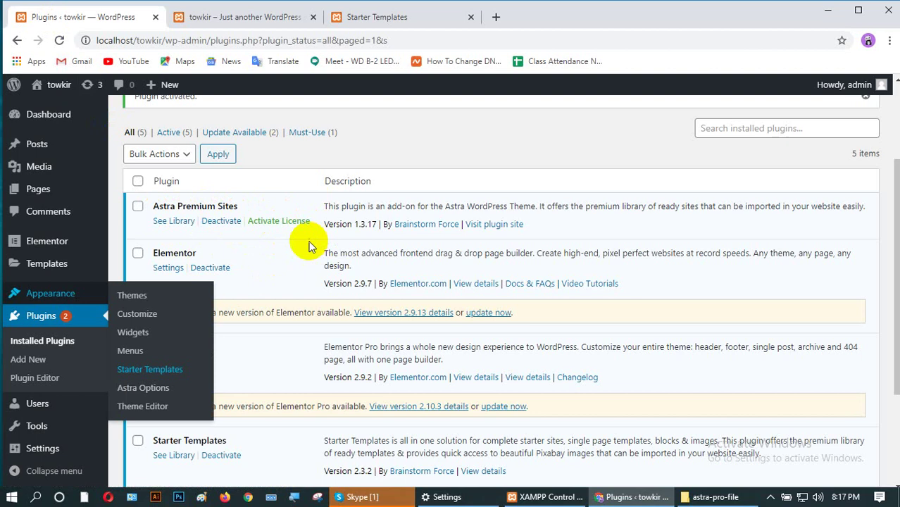
pyautogui.click(281, 222)
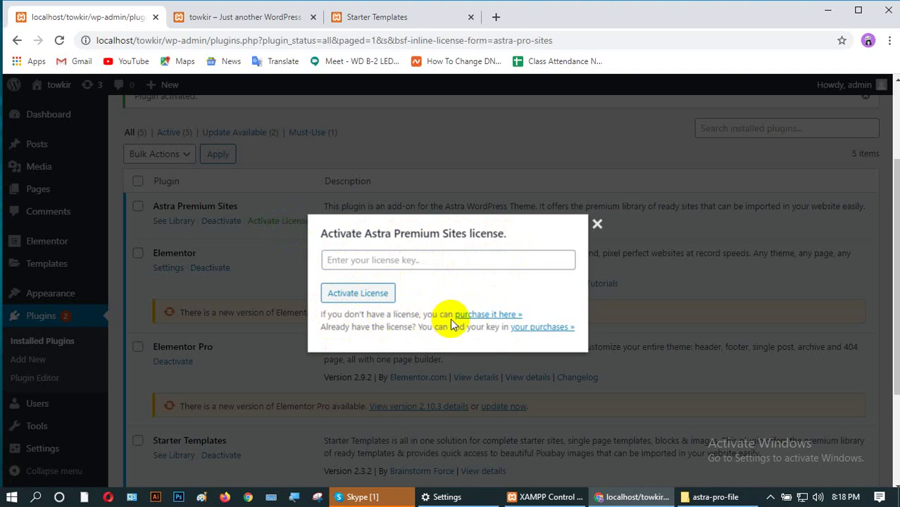
pyautogui.click(596, 225)
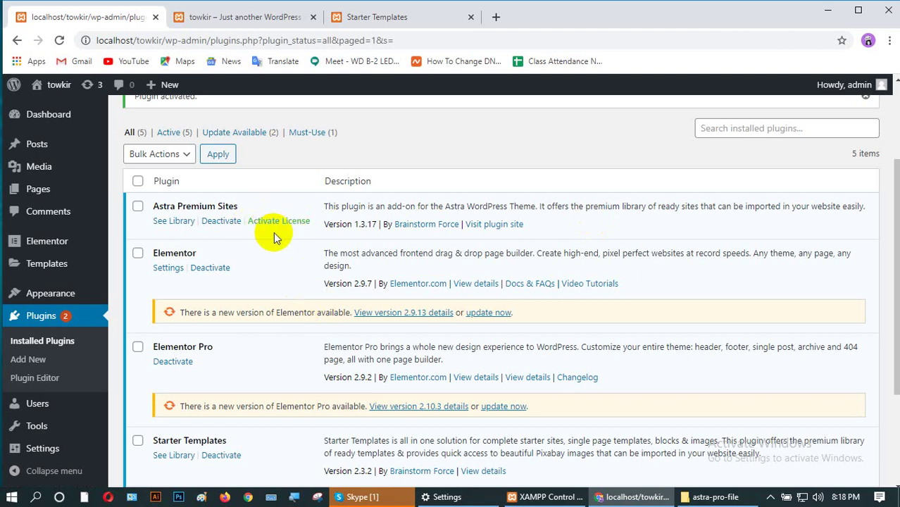
# - Import only the Home page template of the Co-Working Space site and dismiss the import dialog
pyautogui.click(370, 17)
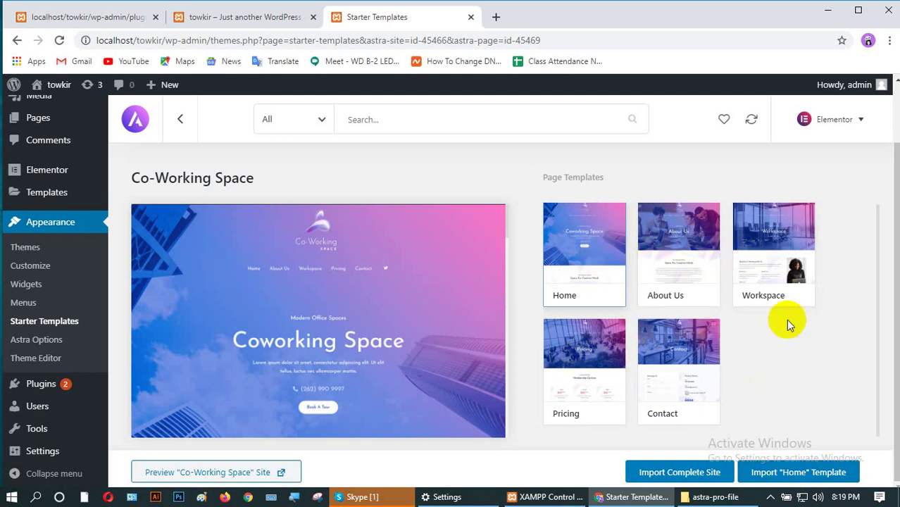
pyautogui.click(781, 473)
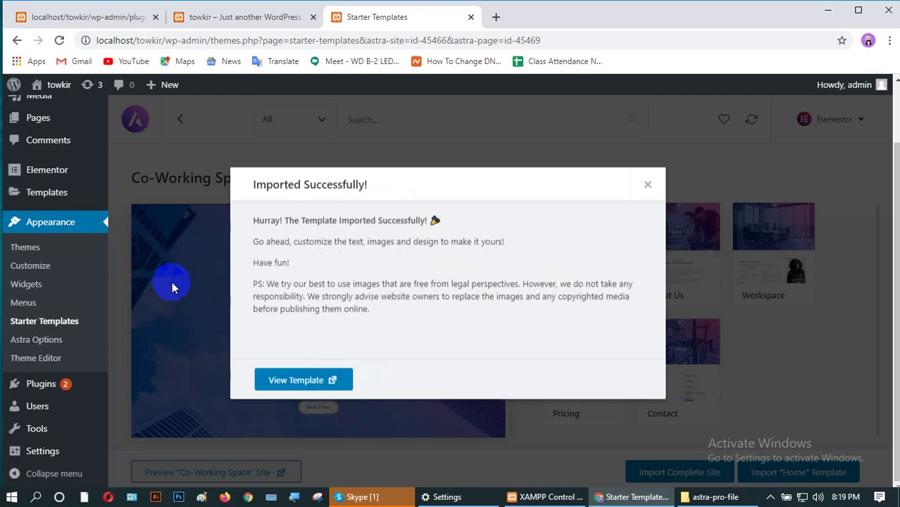
pyautogui.click(648, 185)
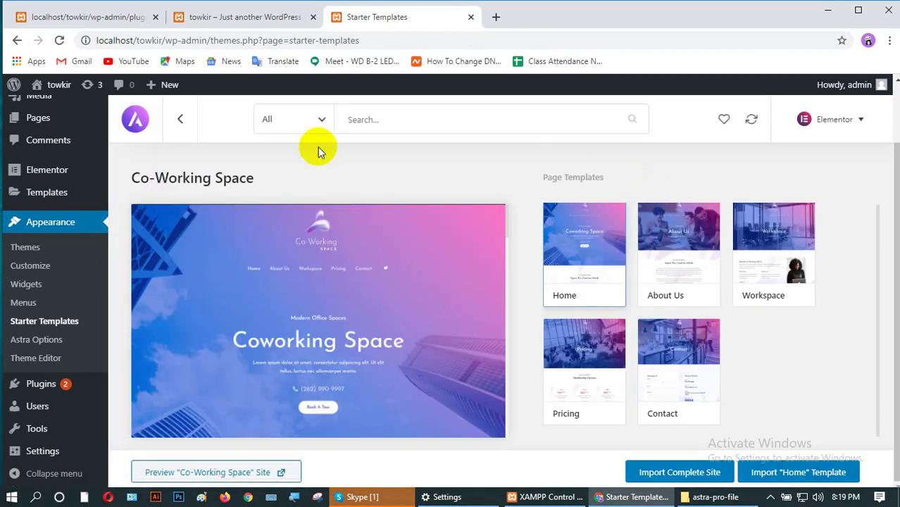
# - Open the imported Home draft from the site's pages, publish it, and reload the site's front page
pyautogui.scroll(1, 53, 169)
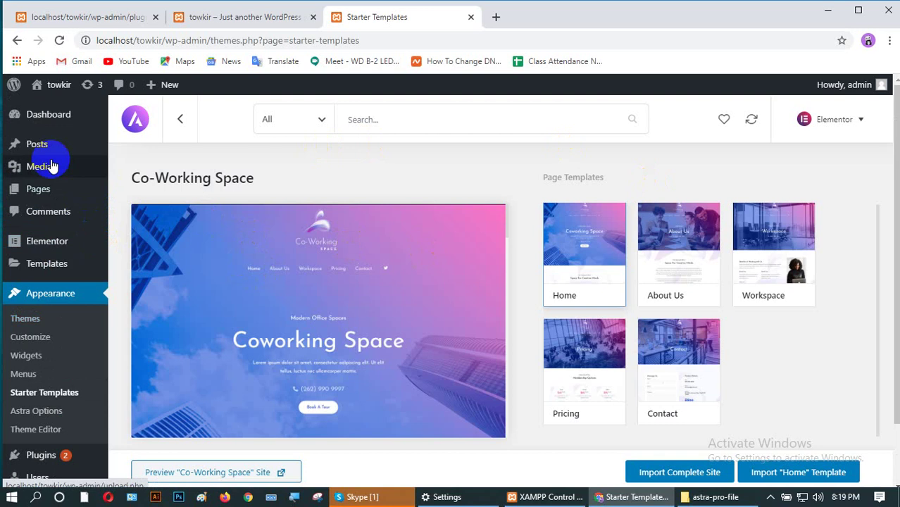
pyautogui.moveTo(33, 194)
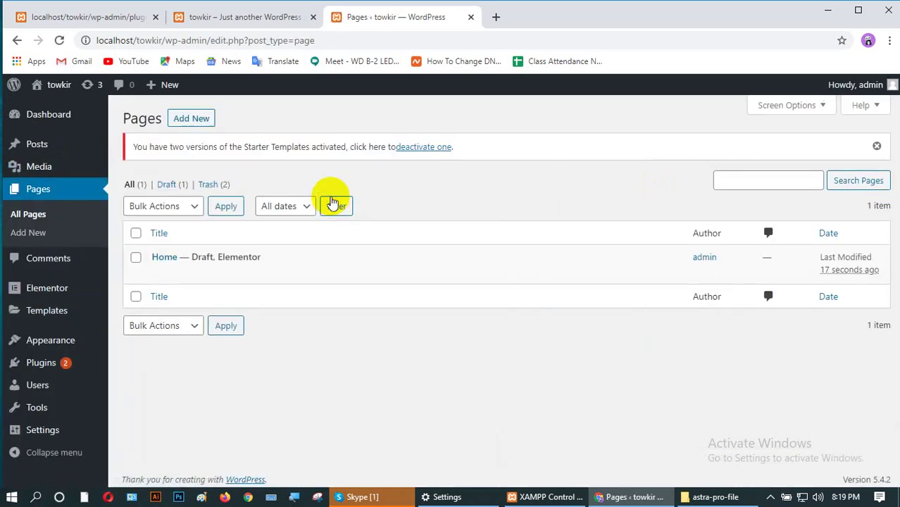
pyautogui.moveTo(193, 273)
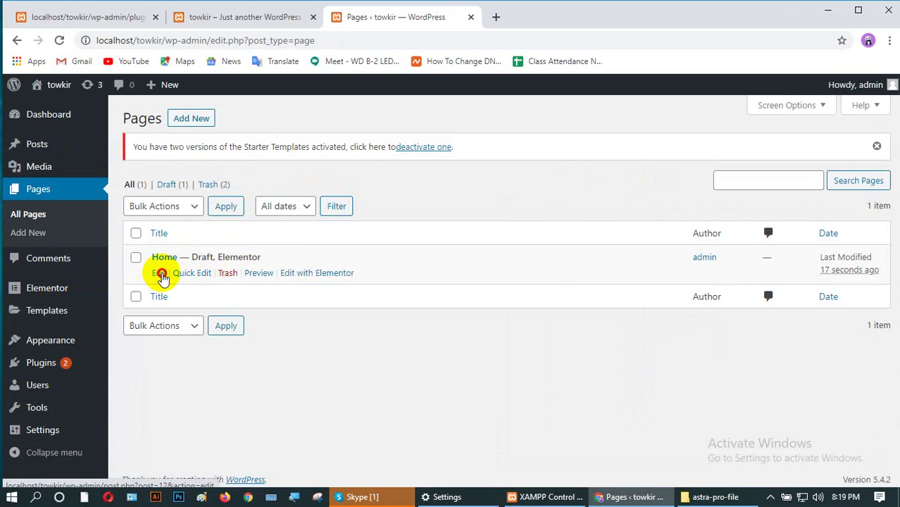
pyautogui.click(161, 275)
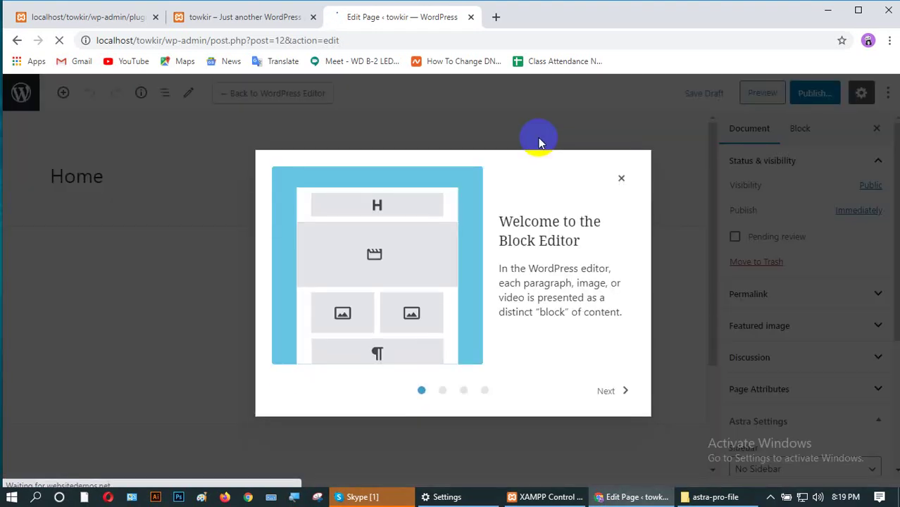
pyautogui.click(621, 180)
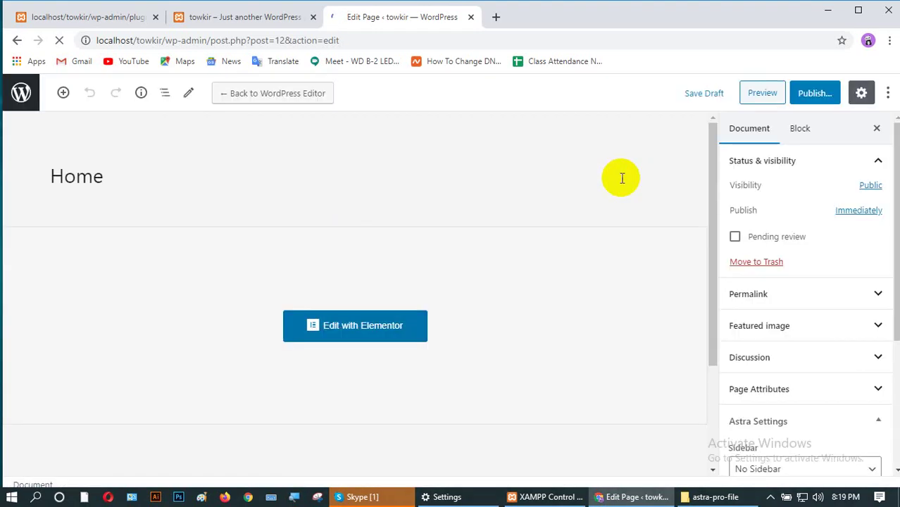
pyautogui.click(816, 94)
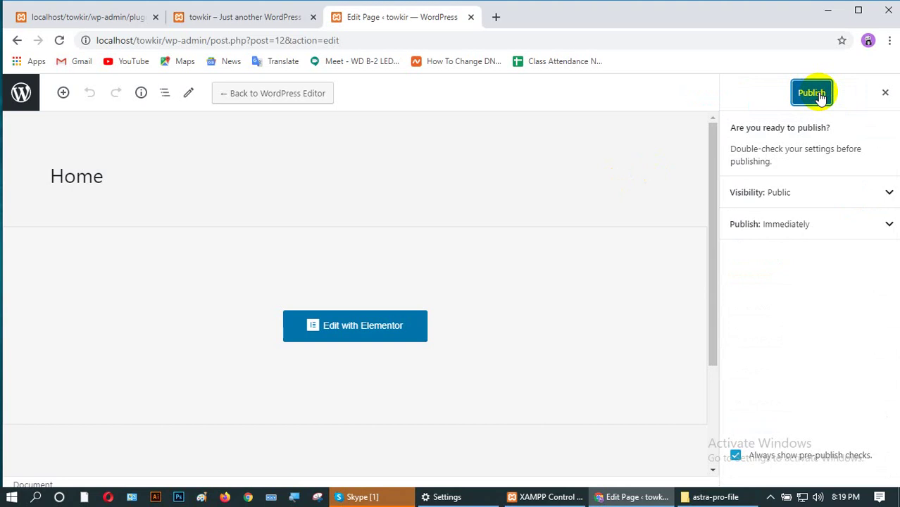
pyautogui.click(819, 97)
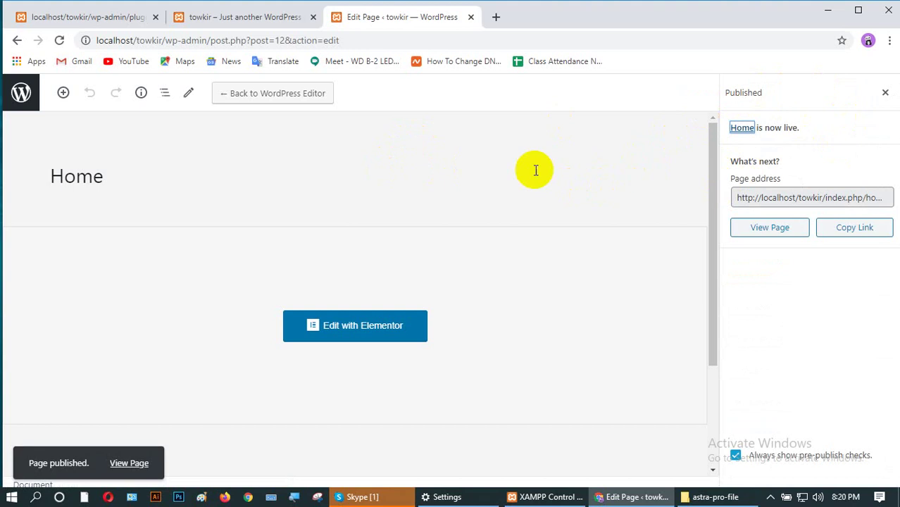
pyautogui.click(279, 21)
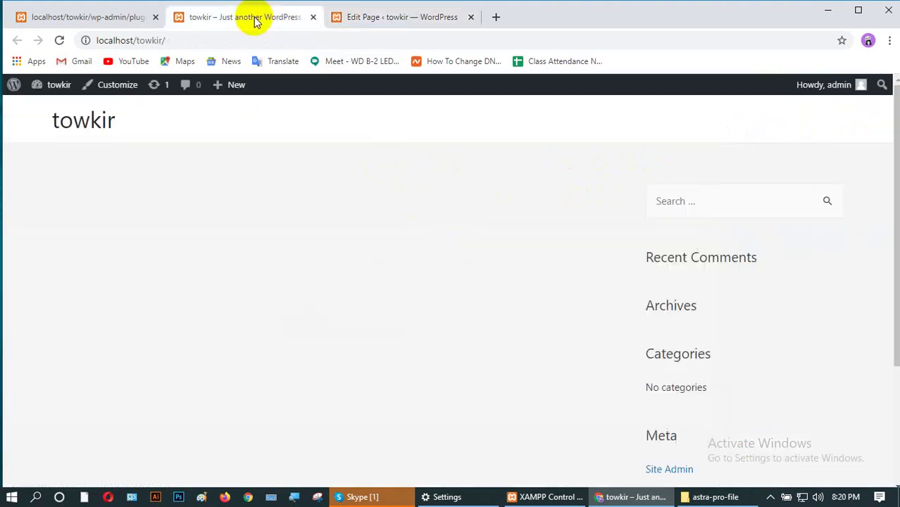
pyautogui.click(59, 41)
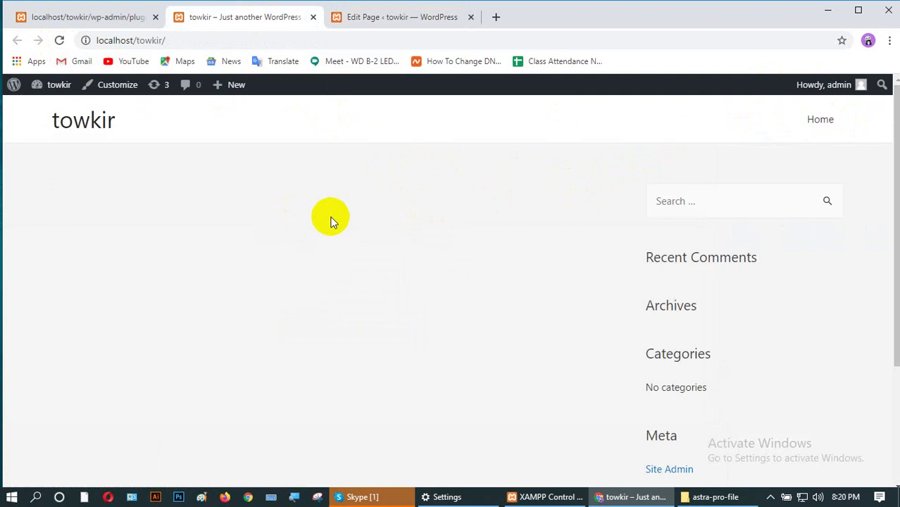
# - Open the site's Menus management page in a separate browser tab
pyautogui.click(111, 18)
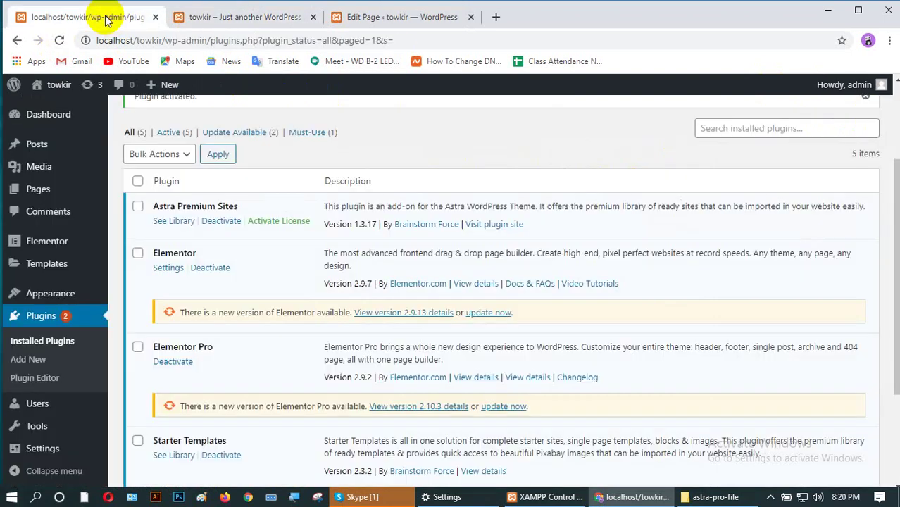
pyautogui.moveTo(45, 302)
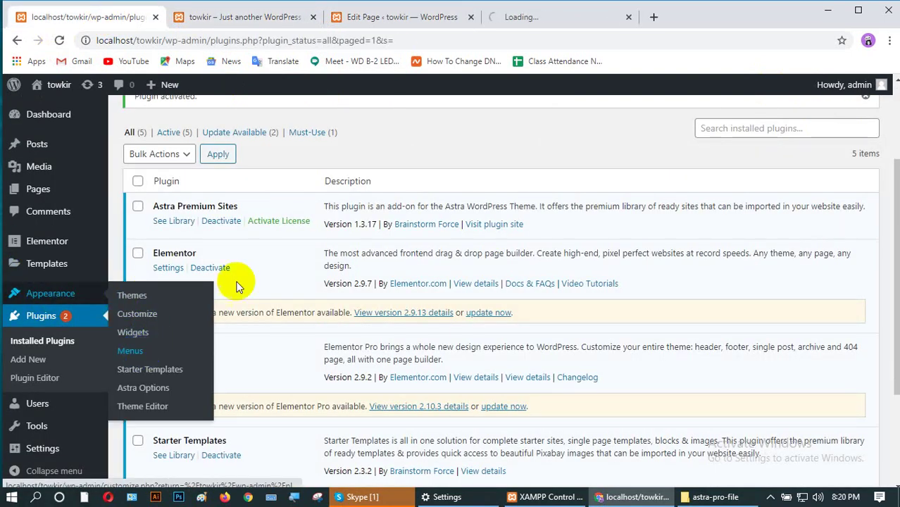
pyautogui.click(525, 17)
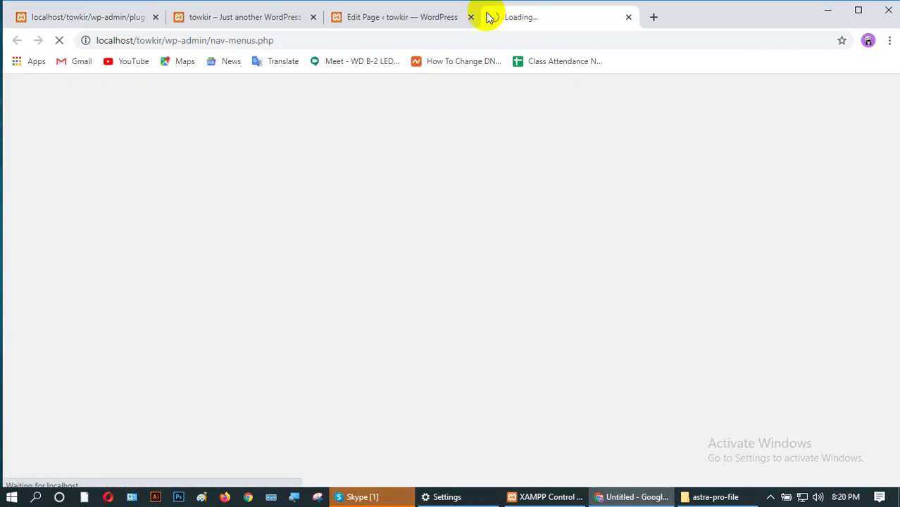
pyautogui.click(374, 17)
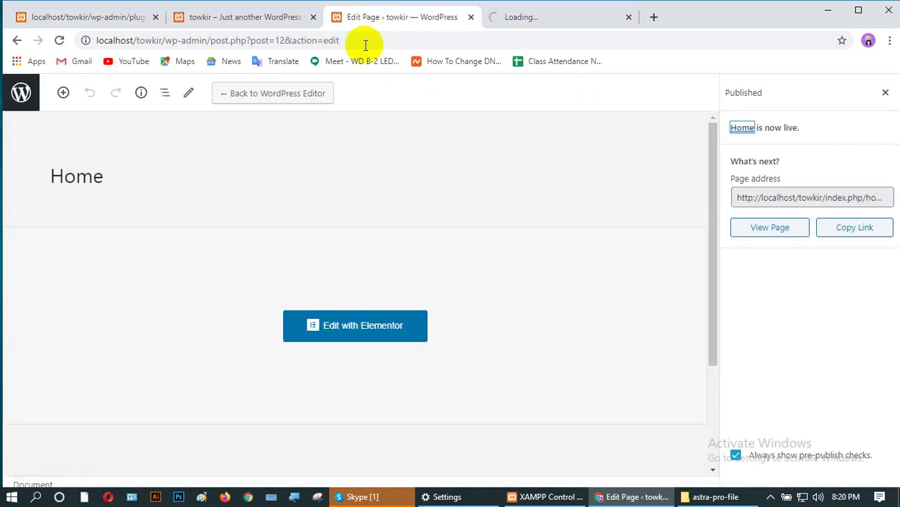
pyautogui.click(516, 17)
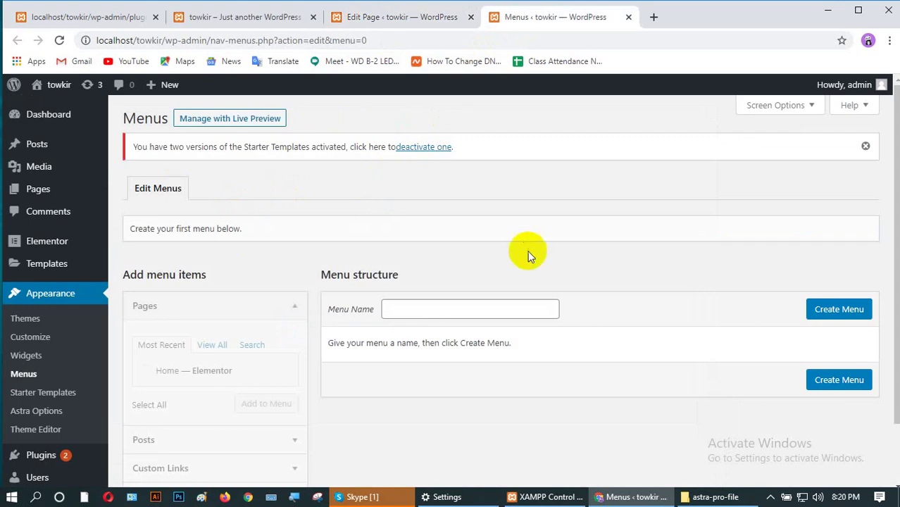
# - Create a new navigation menu named "main menu"
pyautogui.scroll(-1, 450, 322)
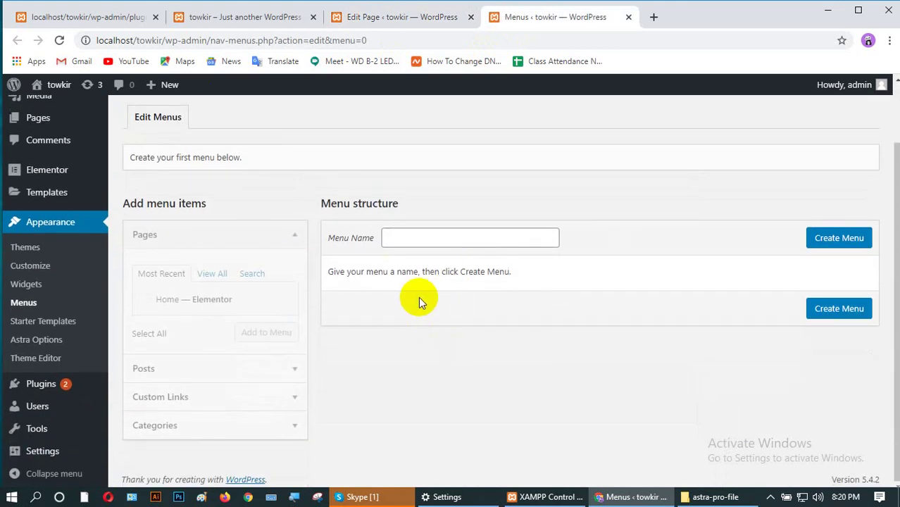
pyautogui.click(417, 237)
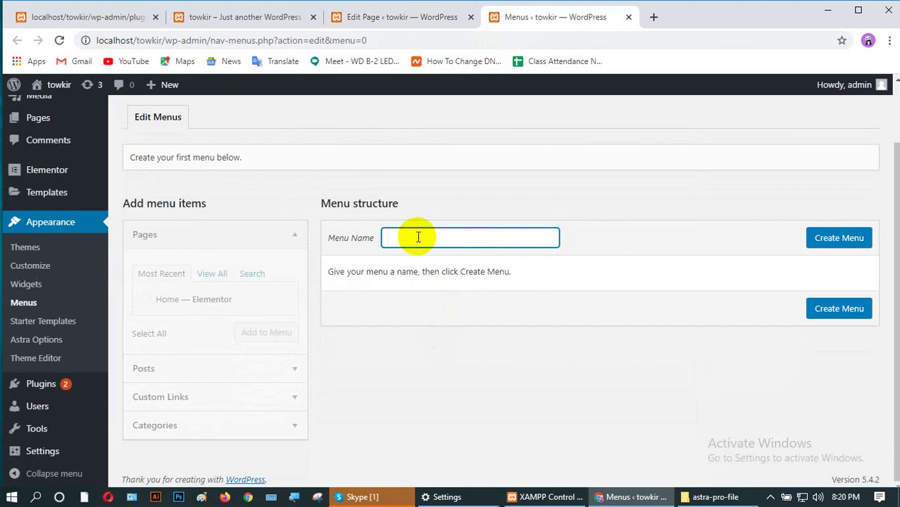
pyautogui.click(836, 238)
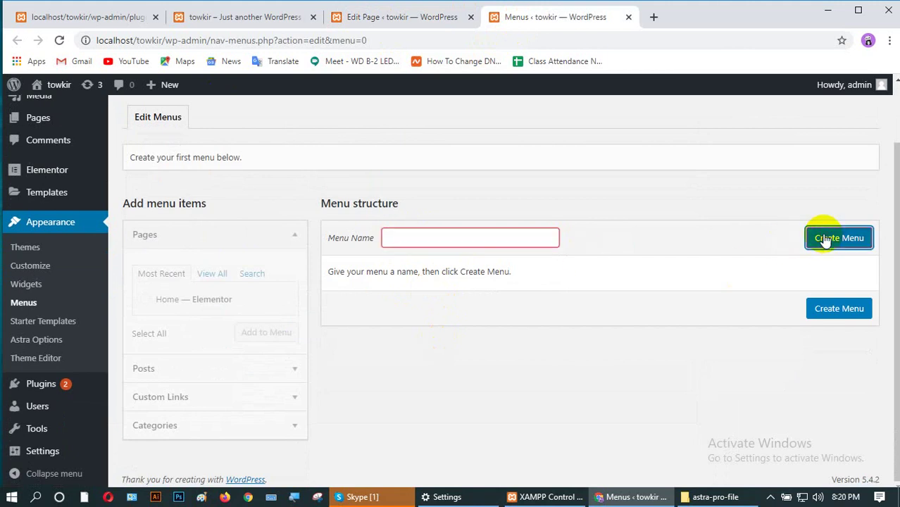
pyautogui.click(473, 242)
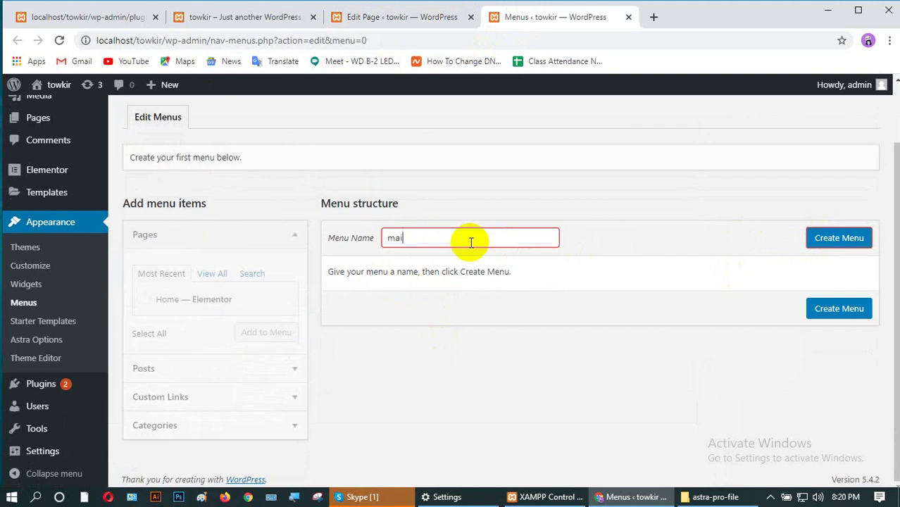
pyautogui.write('main menu')
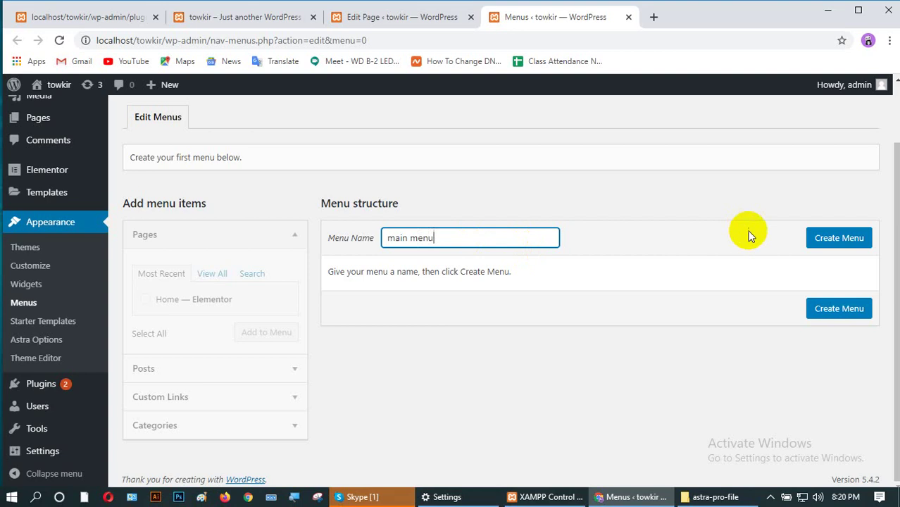
pyautogui.click(816, 239)
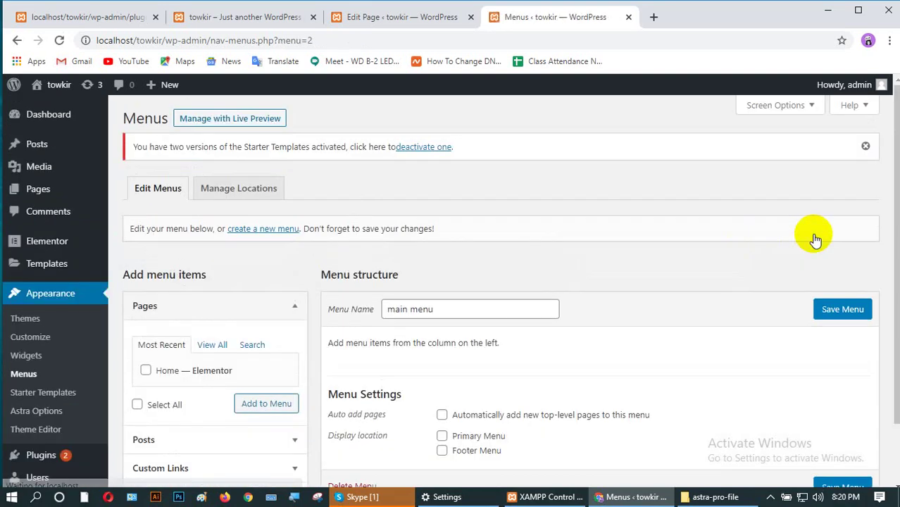
# - Rename the menu to "Primary Menu" and add the Home page to it
pyautogui.scroll(-2, 512, 331)
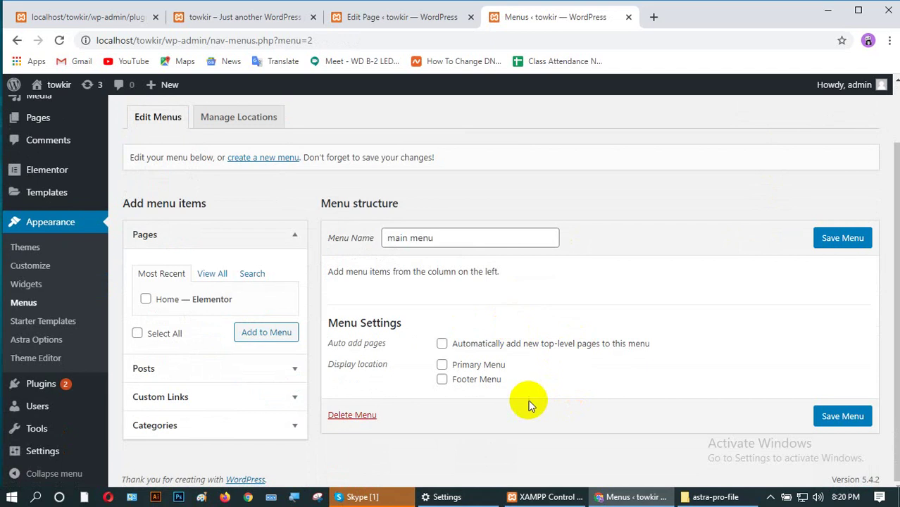
pyautogui.doubleClick(395, 238)
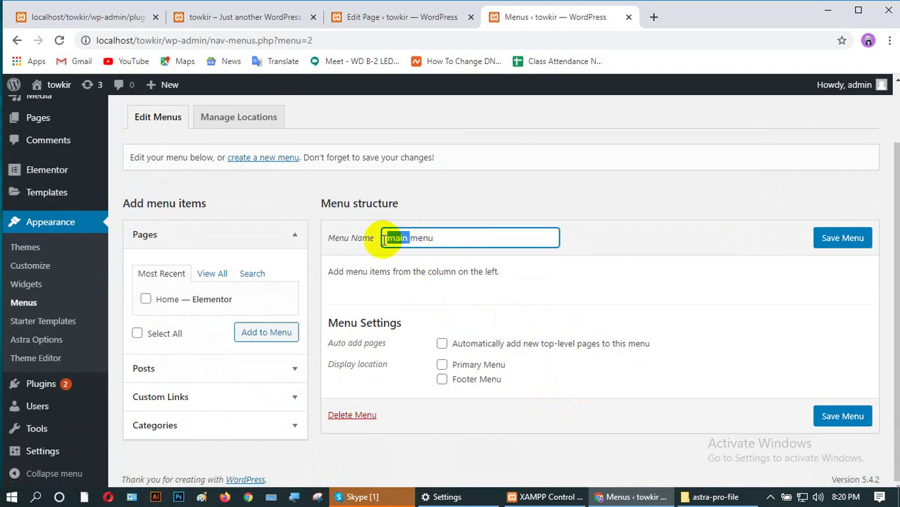
pyautogui.click(417, 240)
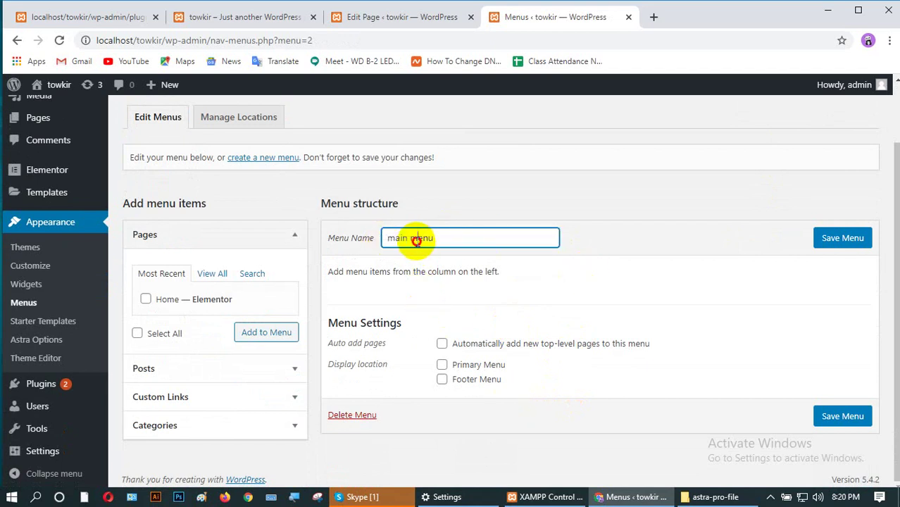
pyautogui.click(406, 237)
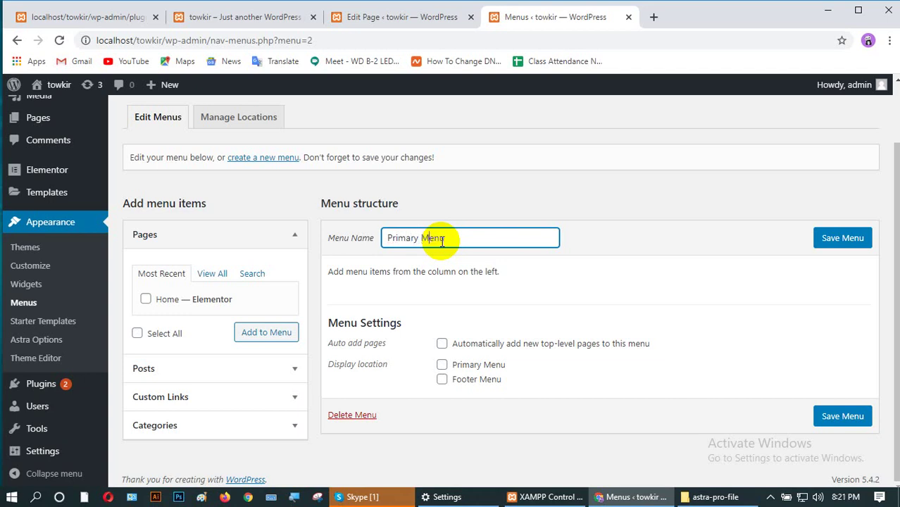
pyautogui.click(577, 242)
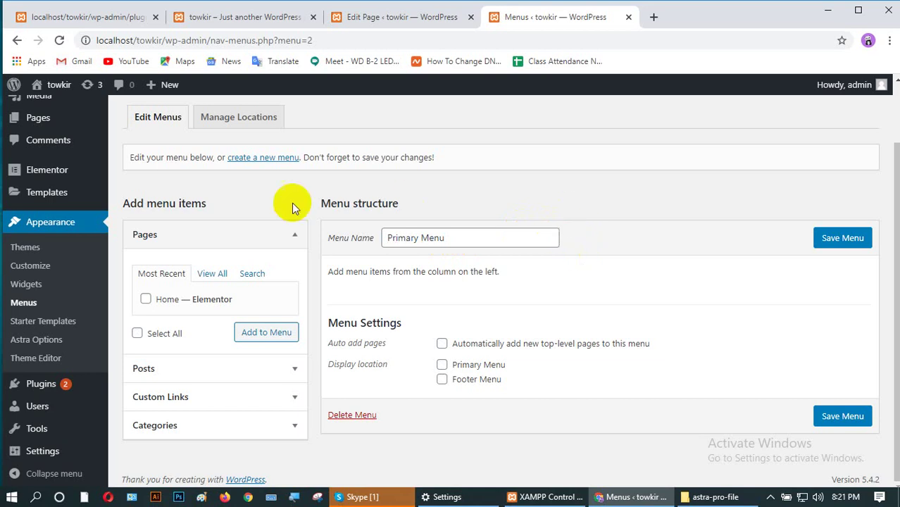
pyautogui.click(146, 299)
pyautogui.click(259, 334)
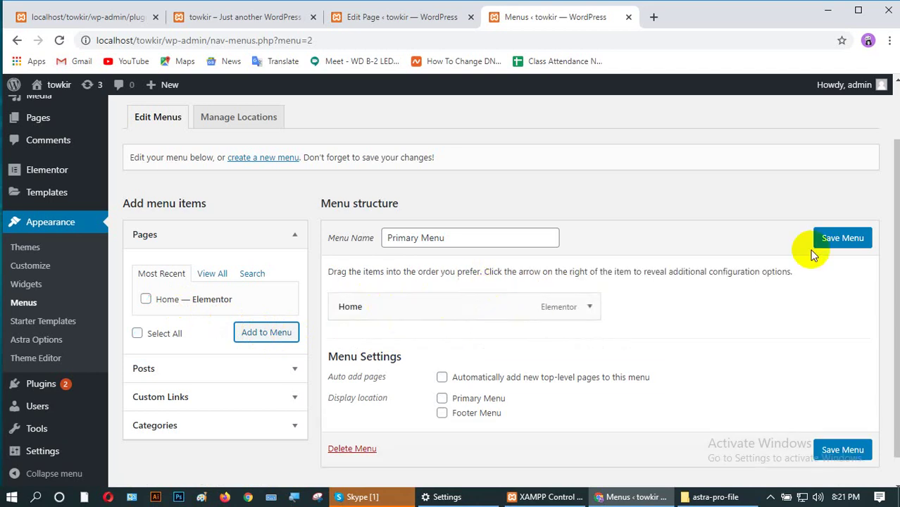
# - Enable automatic adding of new top-level pages and the Primary Menu display location, save the menu, and reload the site's front page
pyautogui.click(441, 399)
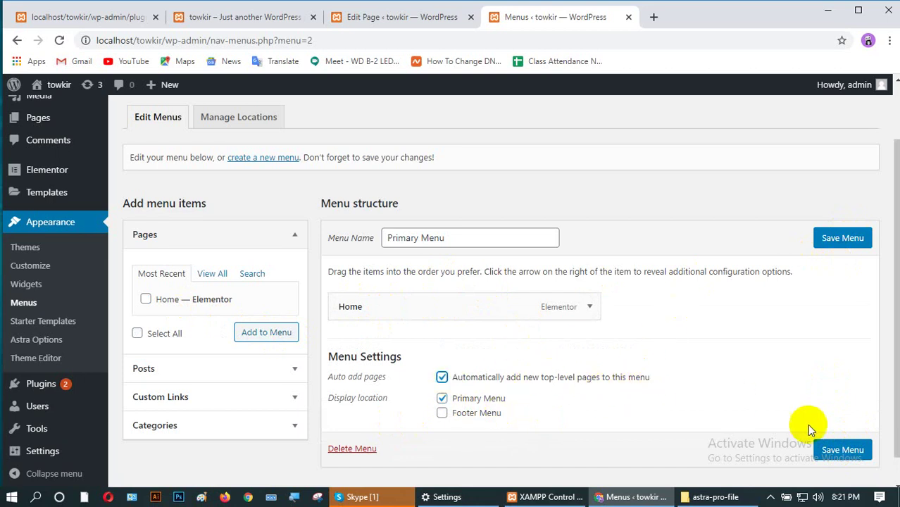
pyautogui.click(831, 449)
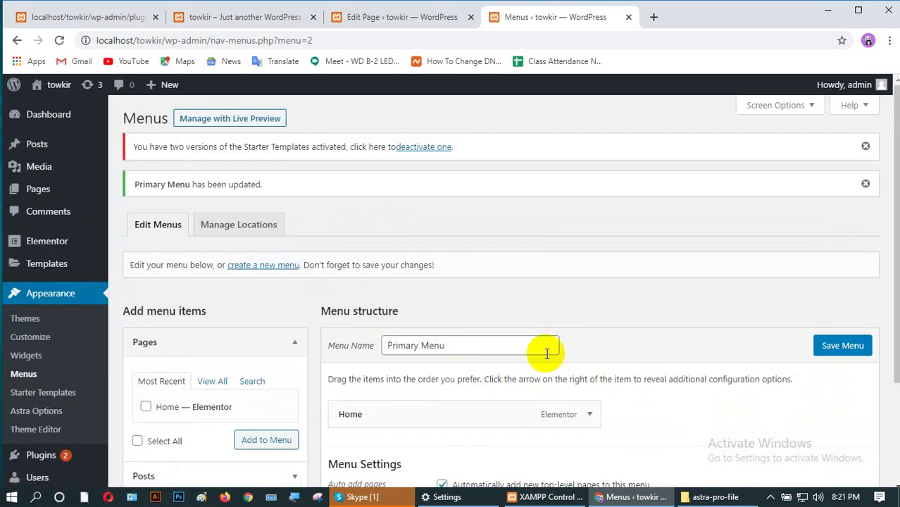
pyautogui.scroll(-2, 542, 352)
pyautogui.click(845, 214)
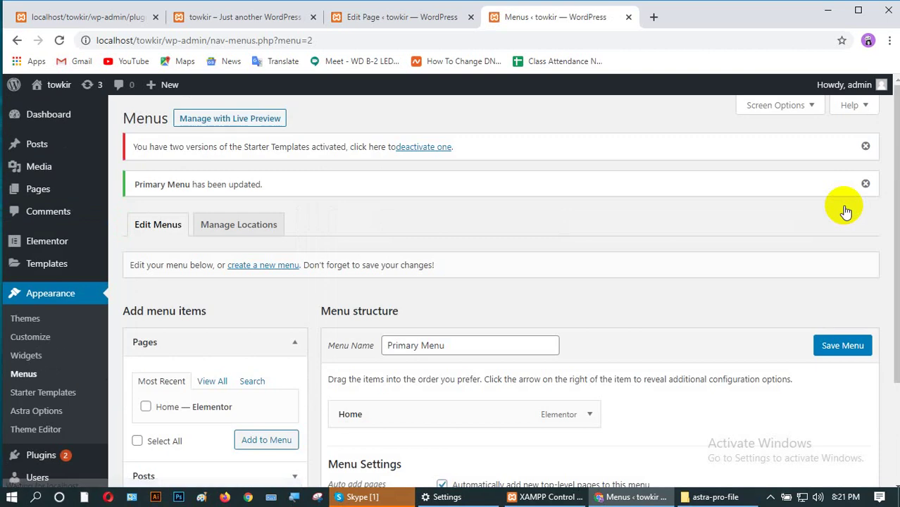
pyautogui.click(254, 18)
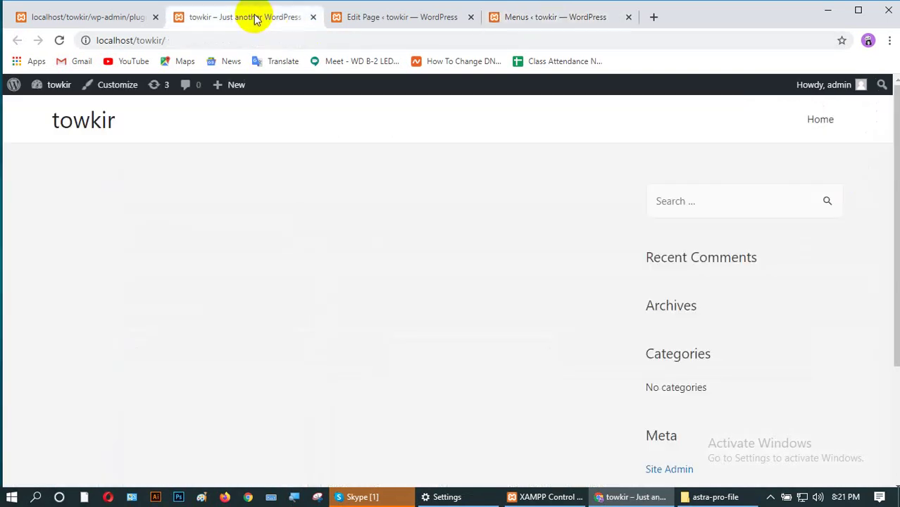
pyautogui.click(59, 40)
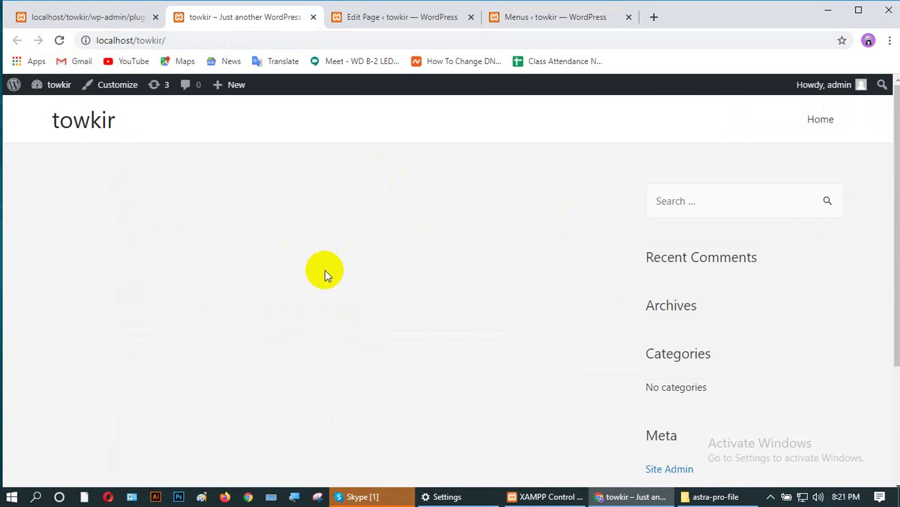
# - In the Reading settings, make the homepage display a static page, choose Home as the homepage, and save the changes
pyautogui.click(50, 14)
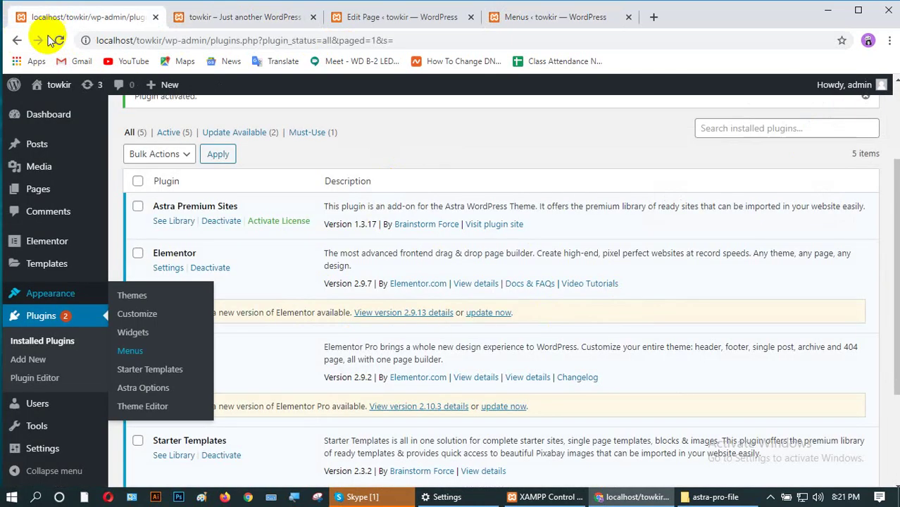
pyautogui.moveTo(36, 451)
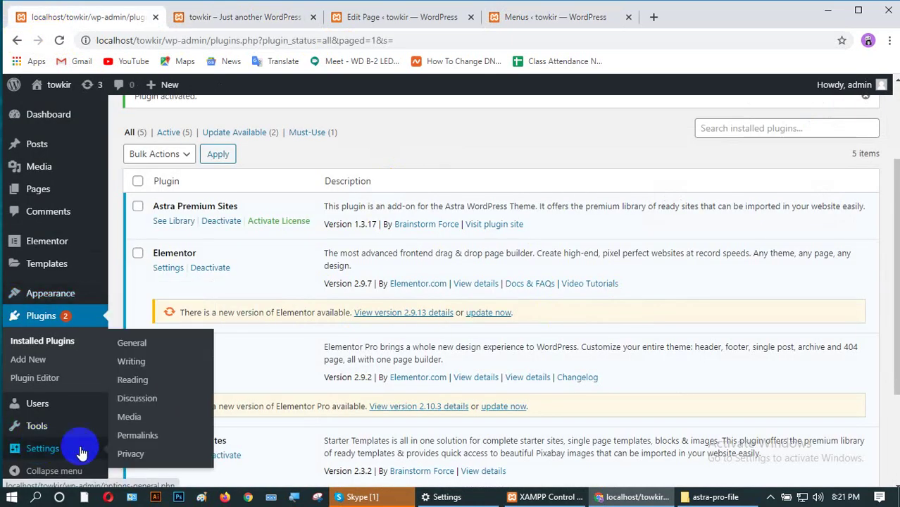
pyautogui.click(138, 383)
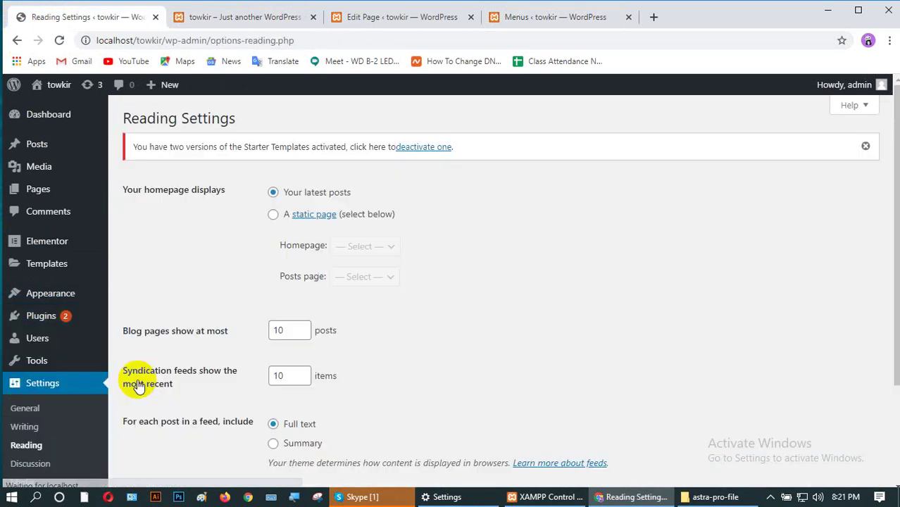
pyautogui.click(273, 214)
pyautogui.click(364, 252)
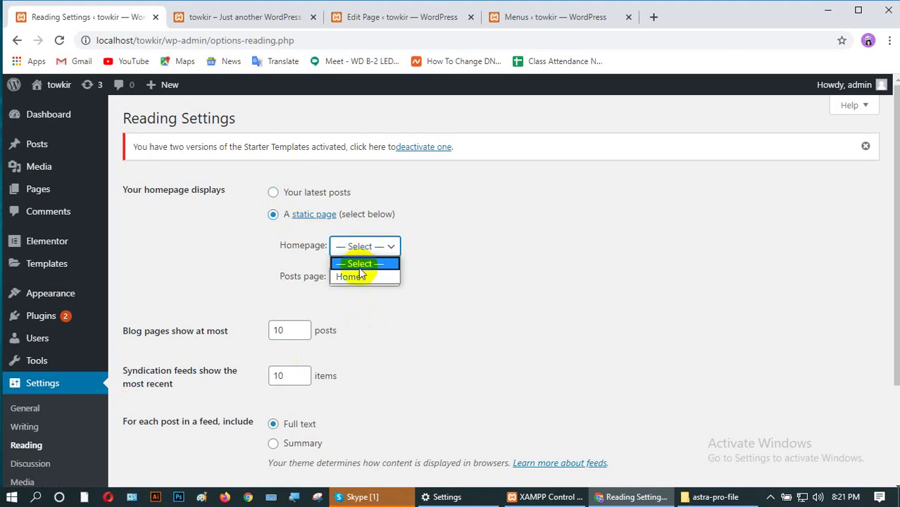
pyautogui.click(355, 276)
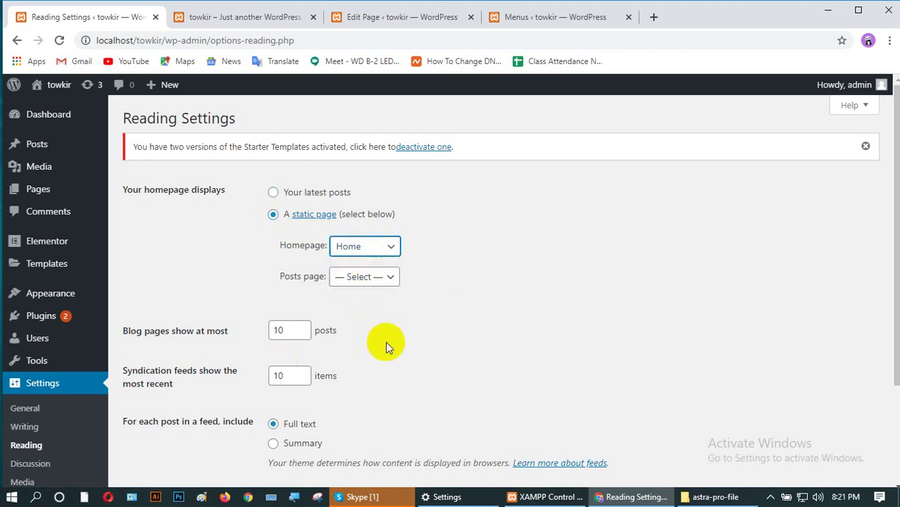
pyautogui.scroll(-2, 385, 340)
pyautogui.click(151, 426)
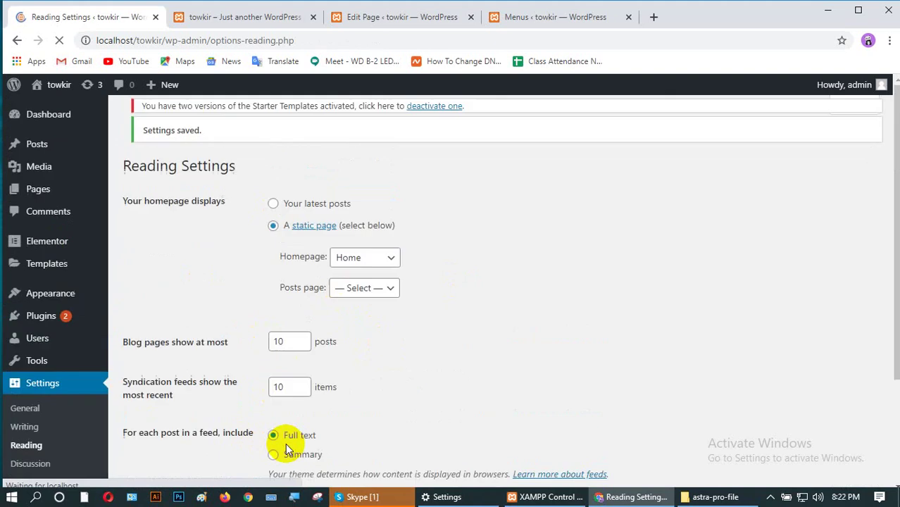
# - Reload the site's front page and look through the Co-Working Space homepage layout
pyautogui.click(531, 21)
pyautogui.click(260, 16)
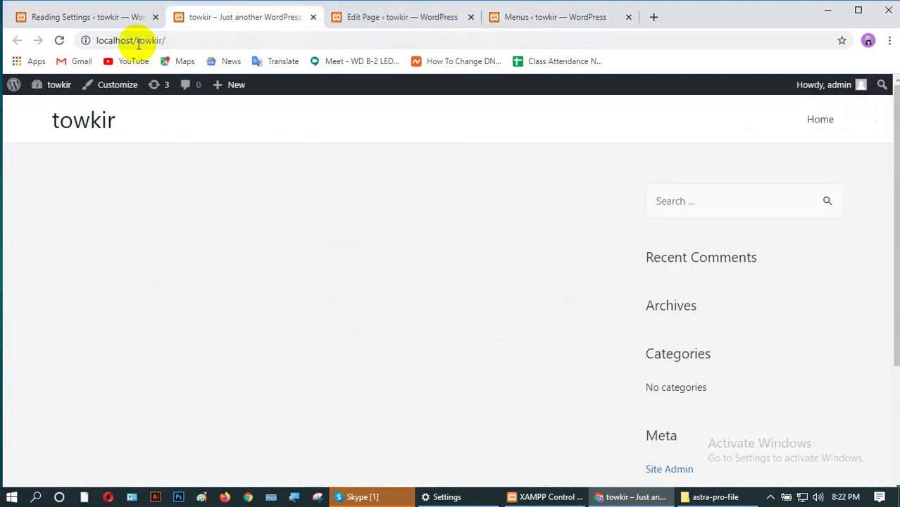
pyautogui.click(59, 40)
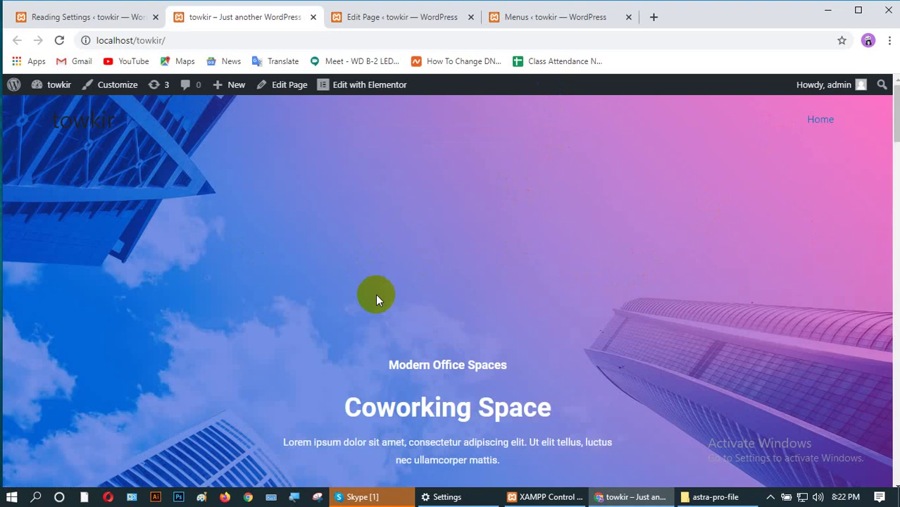
pyautogui.scroll(-8, 376, 294)
pyautogui.scroll(-7, 366, 384)
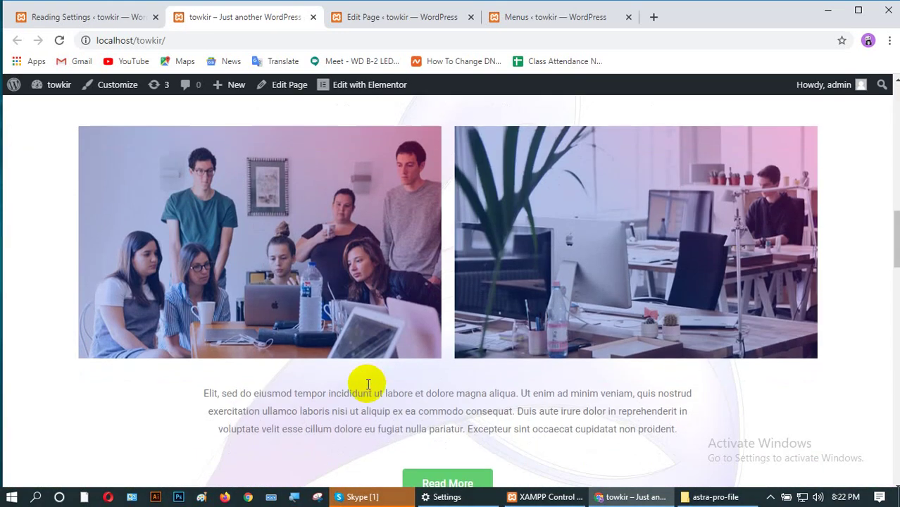
pyautogui.scroll(13, 365, 383)
pyautogui.scroll(3, 365, 384)
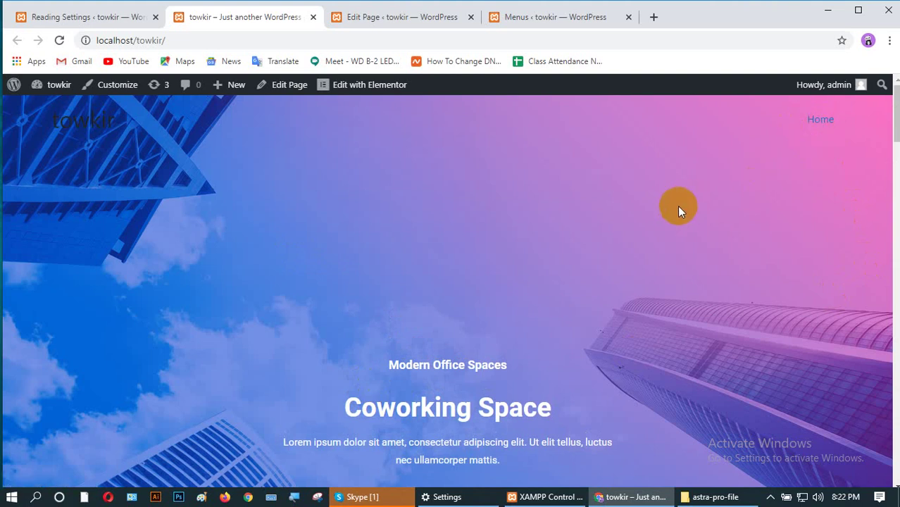
pyautogui.click(415, 17)
pyautogui.click(501, 21)
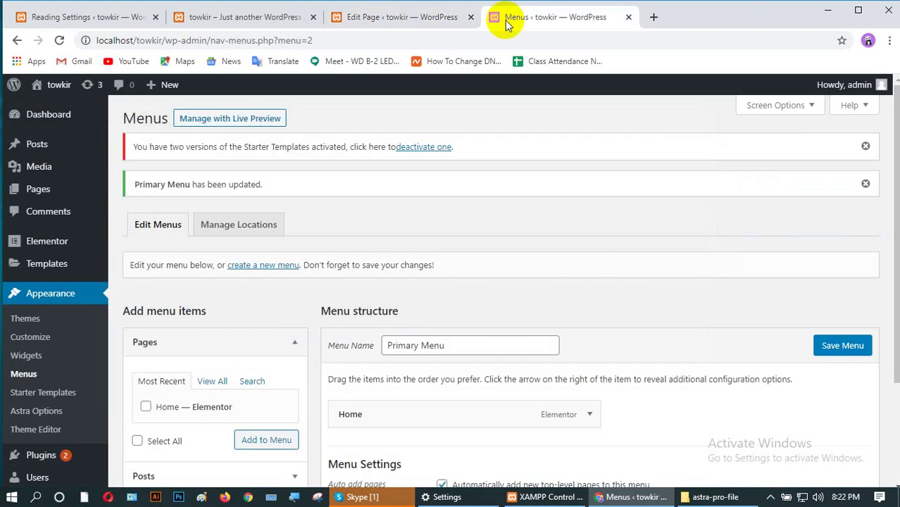
pyautogui.click(422, 17)
pyautogui.click(224, 17)
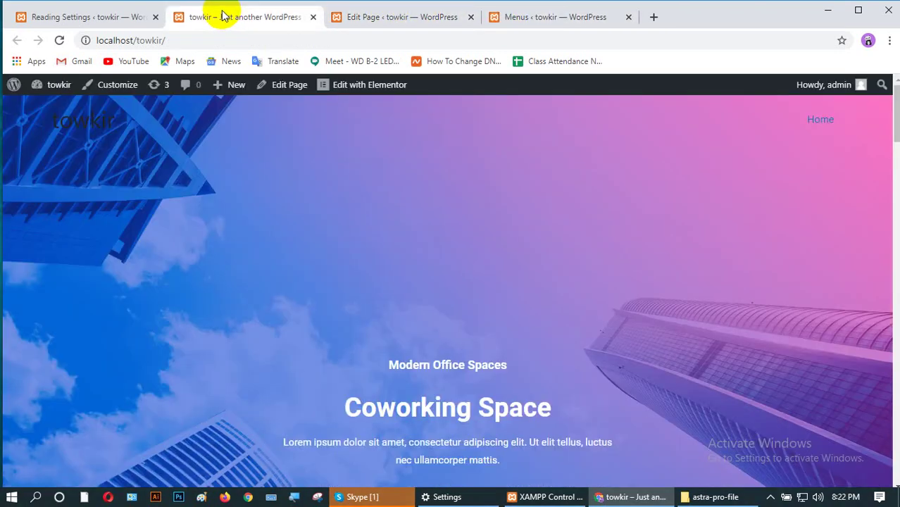
pyautogui.click(90, 16)
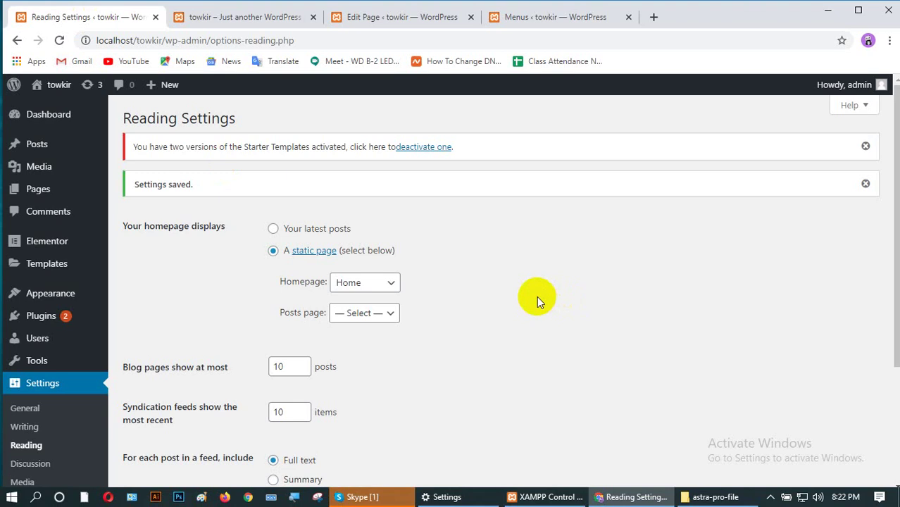
# - Open the Starter Templates library in a separate browser tab and look over the menu editor and the site's front page
pyautogui.moveTo(30, 296)
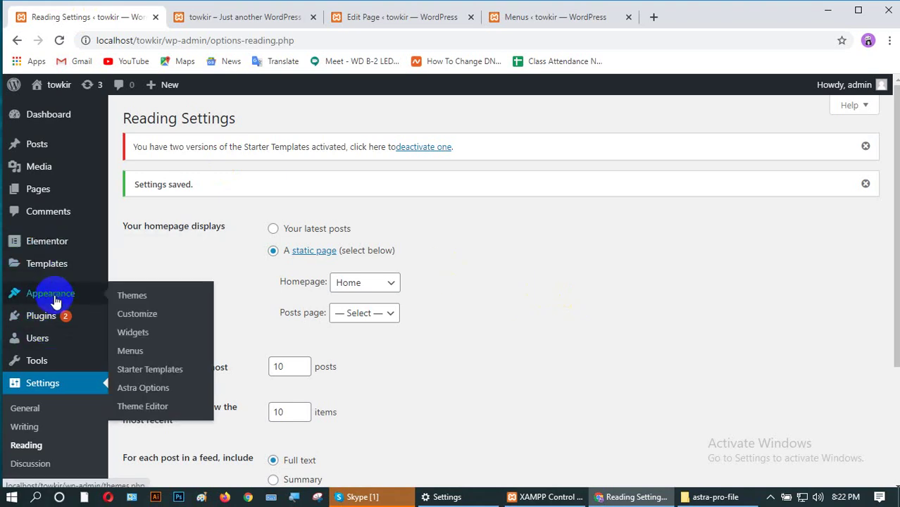
pyautogui.middleClick(150, 372)
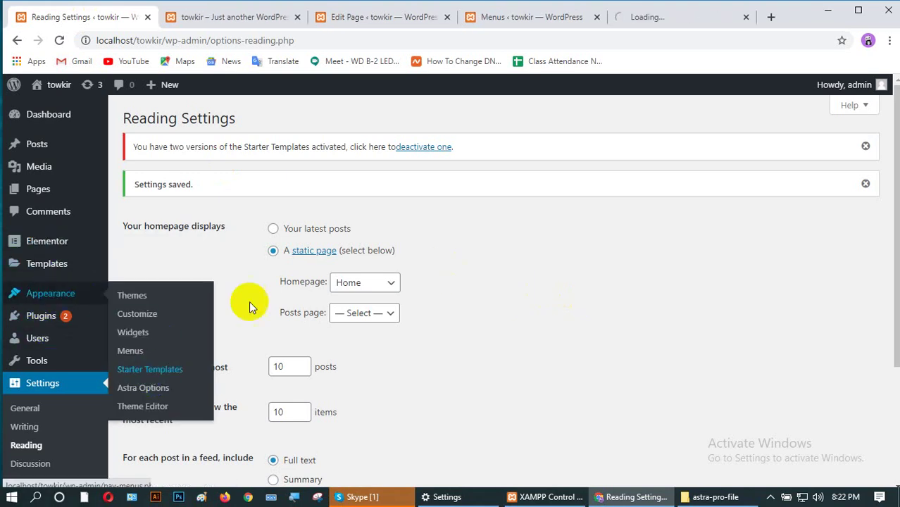
pyautogui.click(649, 18)
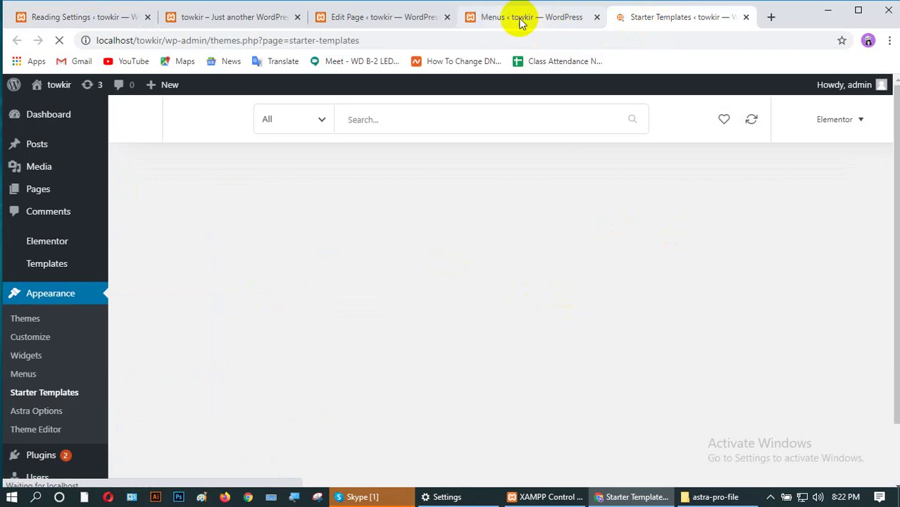
pyautogui.click(500, 18)
pyautogui.scroll(-2, 521, 275)
pyautogui.scroll(2, 505, 285)
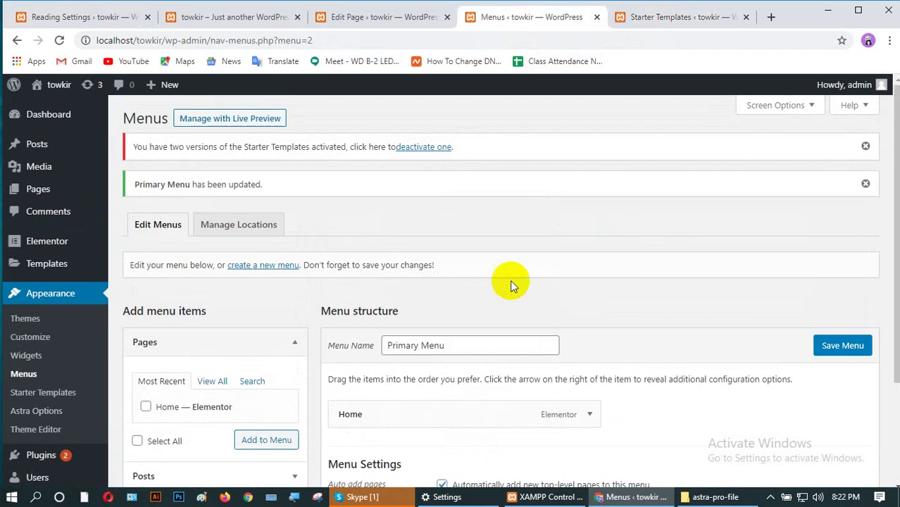
pyautogui.click(667, 20)
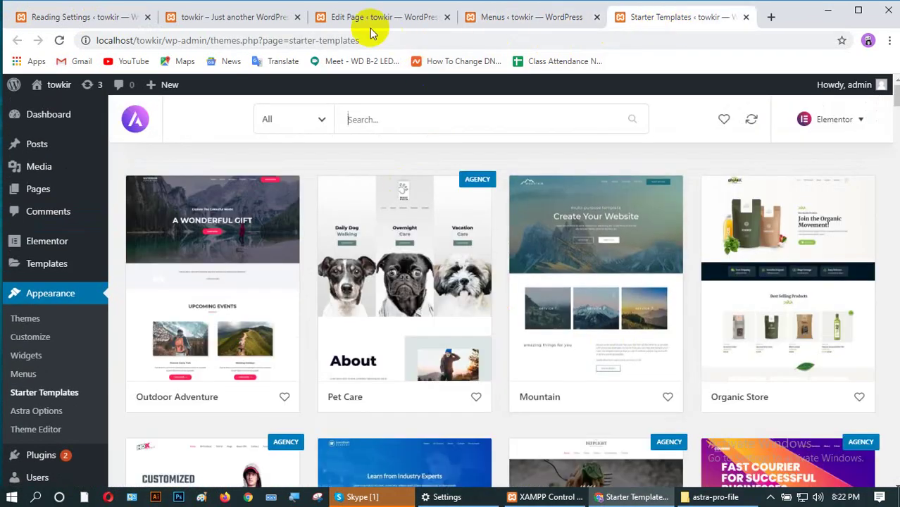
pyautogui.click(352, 17)
pyautogui.click(232, 17)
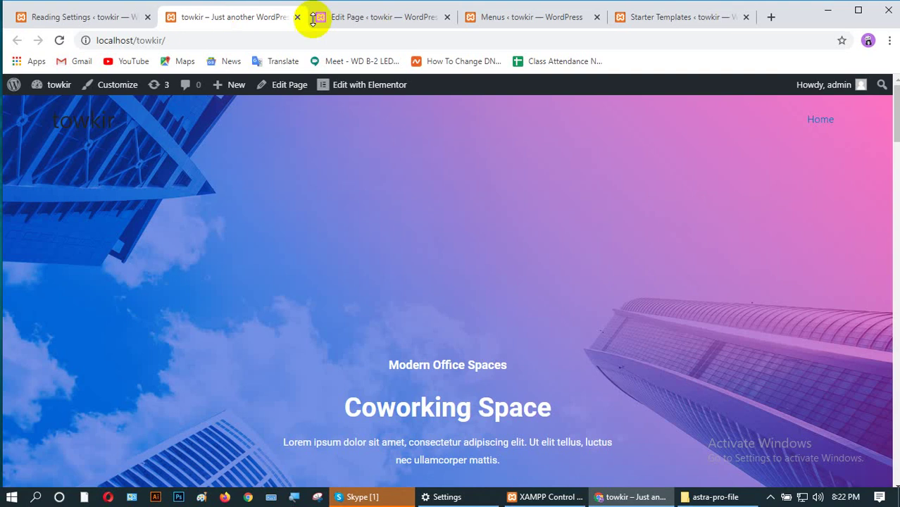
# - Import the "About Us" page template of the Co-Working Space site and dismiss the import dialog
pyautogui.click(662, 18)
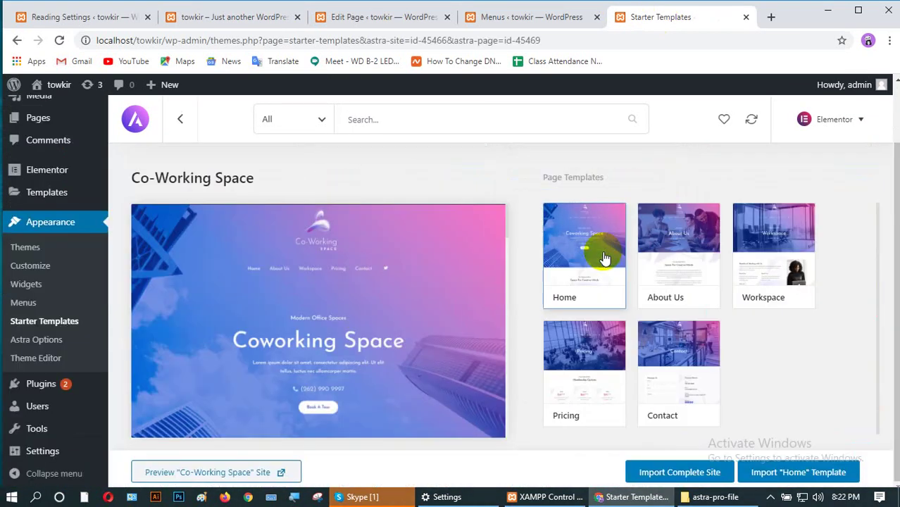
pyautogui.click(671, 239)
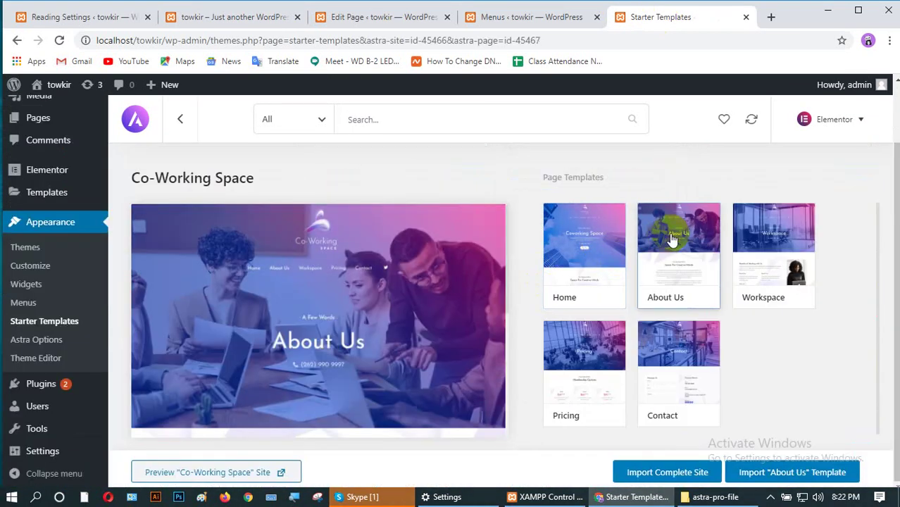
pyautogui.click(772, 472)
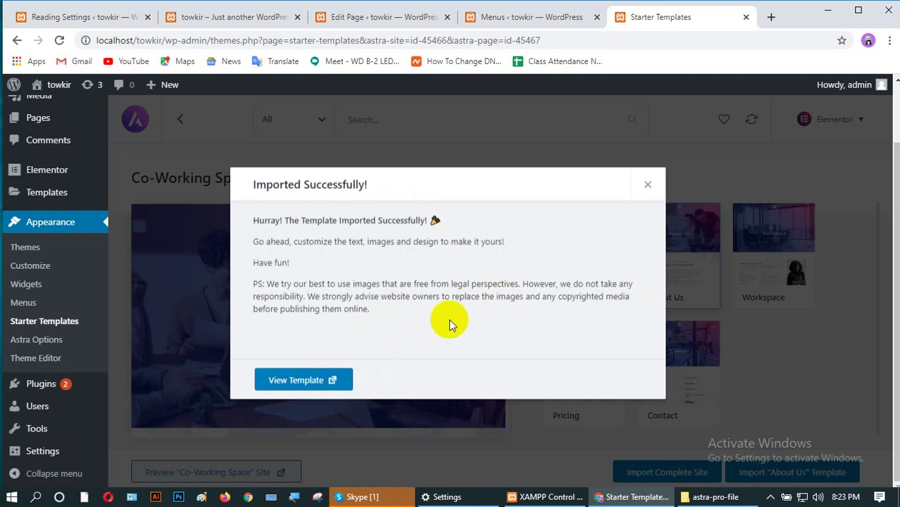
pyautogui.click(649, 186)
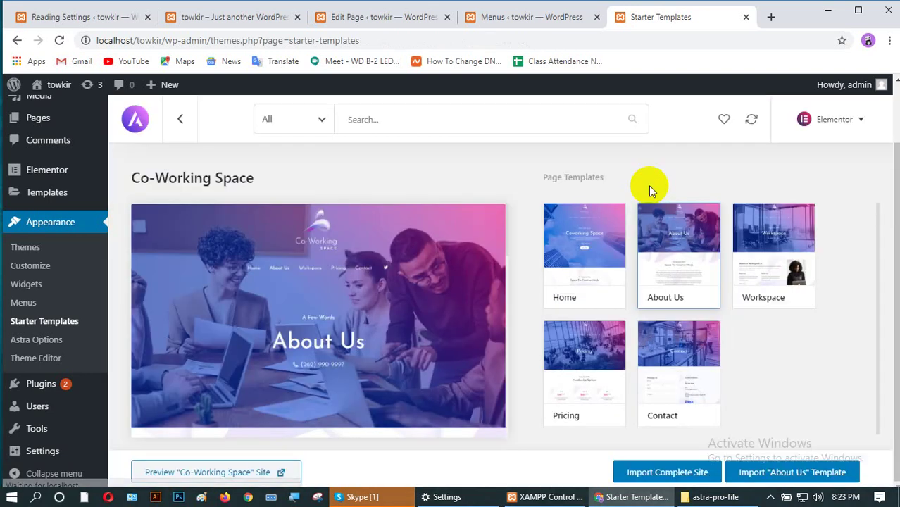
# - Refresh the Pages list, open the About Us draft for editing, and publish it
pyautogui.click(367, 17)
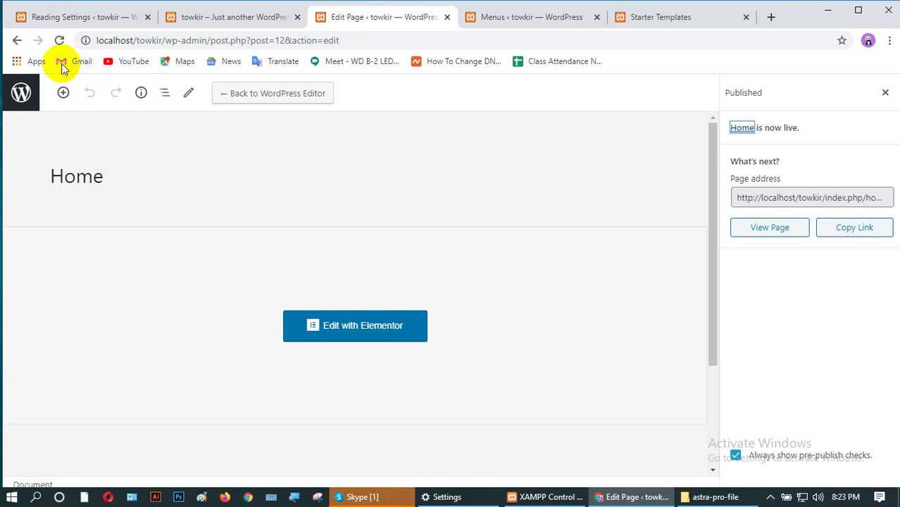
pyautogui.click(17, 42)
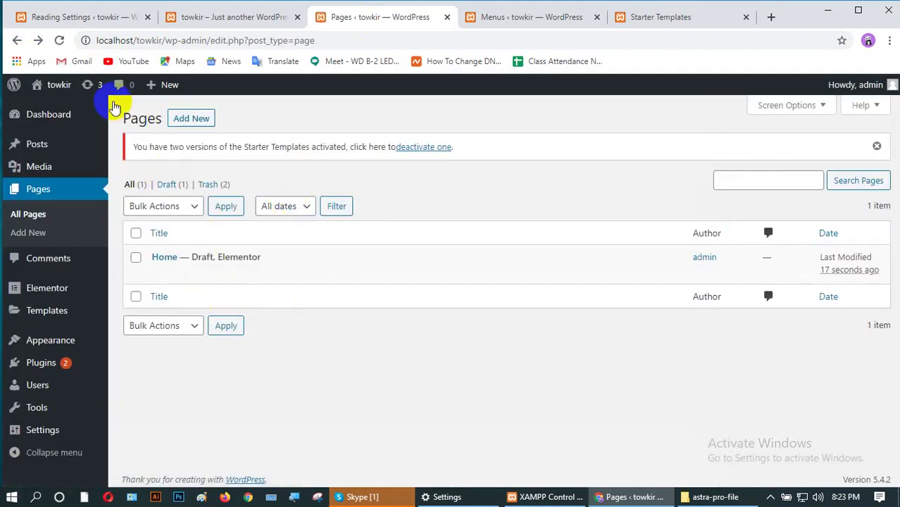
pyautogui.click(61, 42)
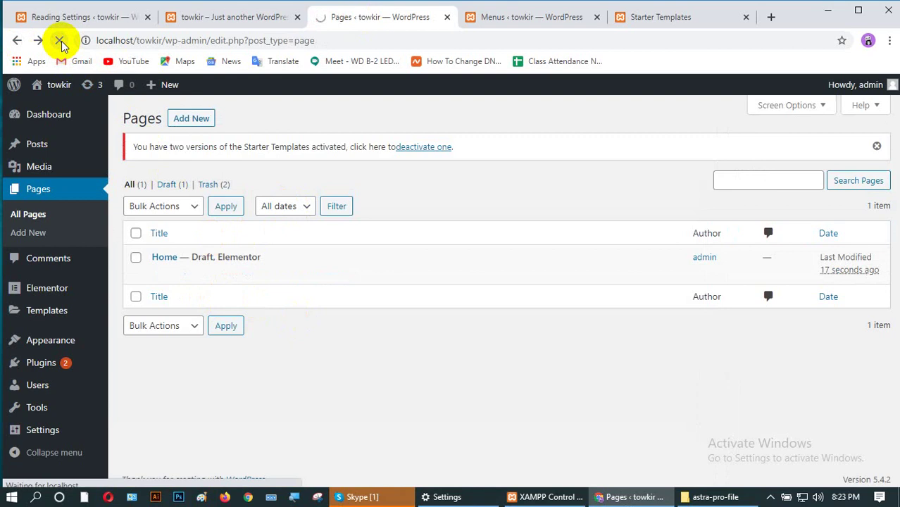
pyautogui.moveTo(215, 266)
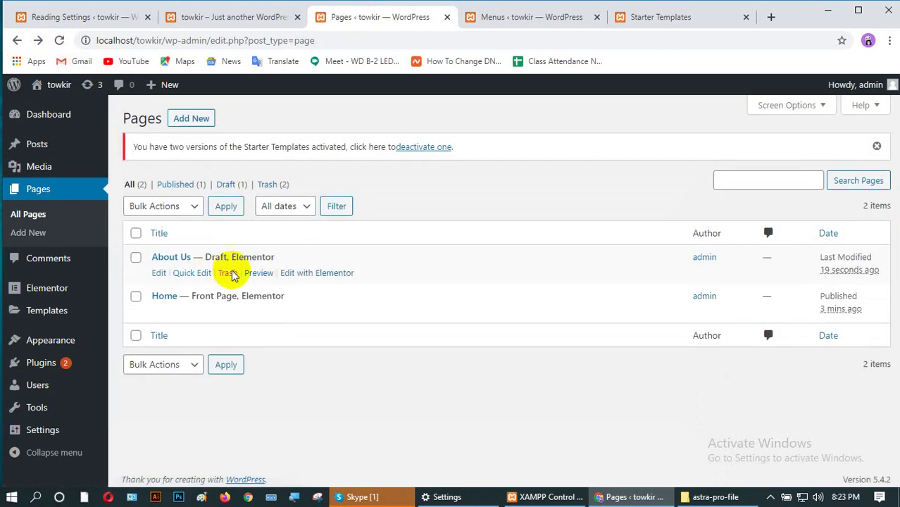
pyautogui.moveTo(183, 327)
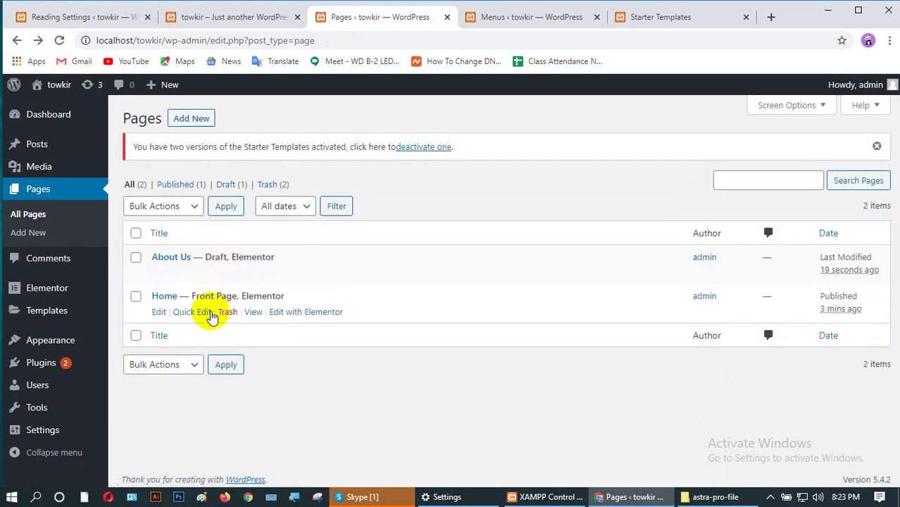
pyautogui.moveTo(225, 251)
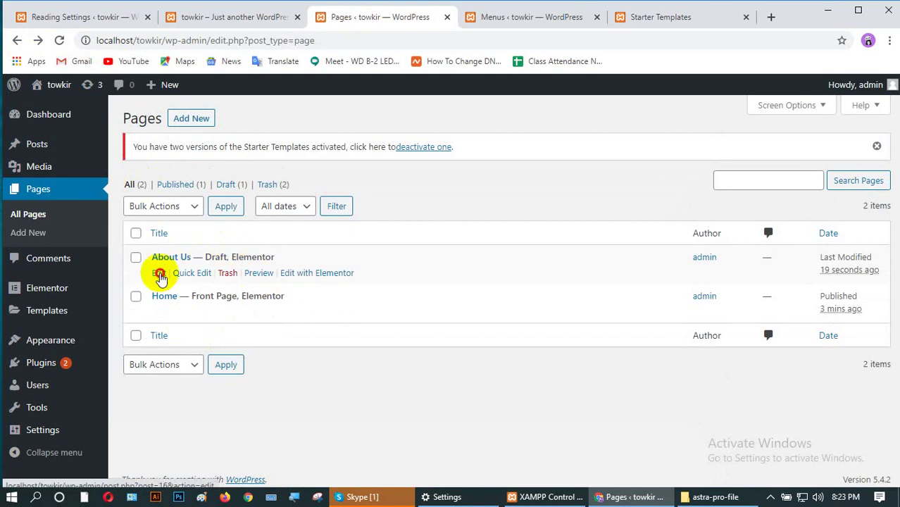
pyautogui.click(160, 274)
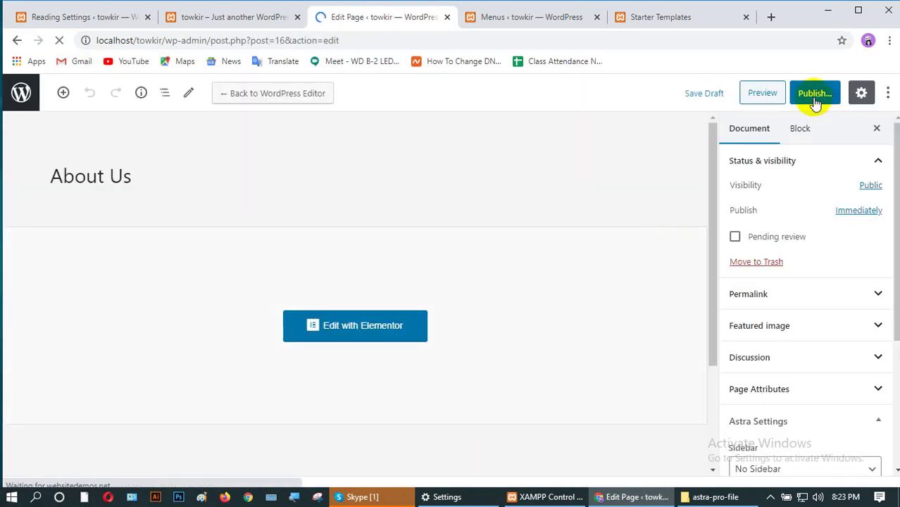
pyautogui.click(814, 94)
pyautogui.click(814, 94)
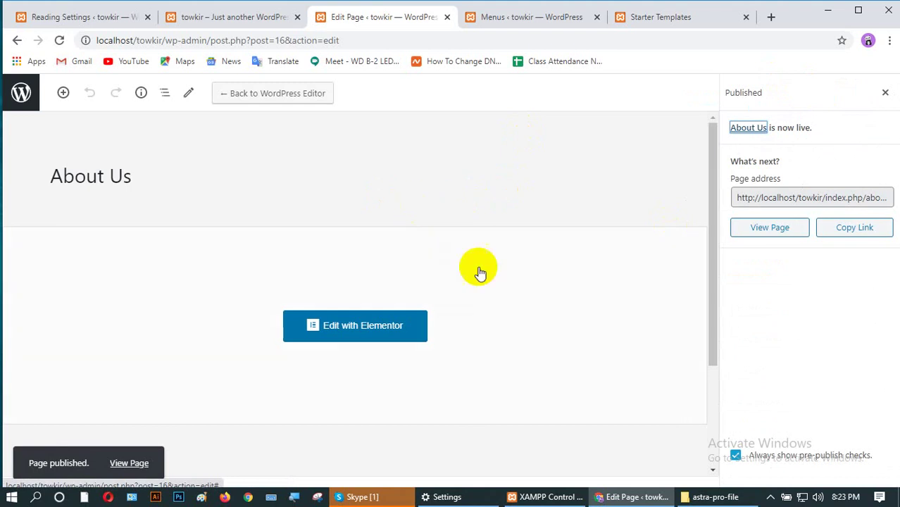
# - Reload the site's front page to check its navigation menu for the About Us page
pyautogui.click(652, 18)
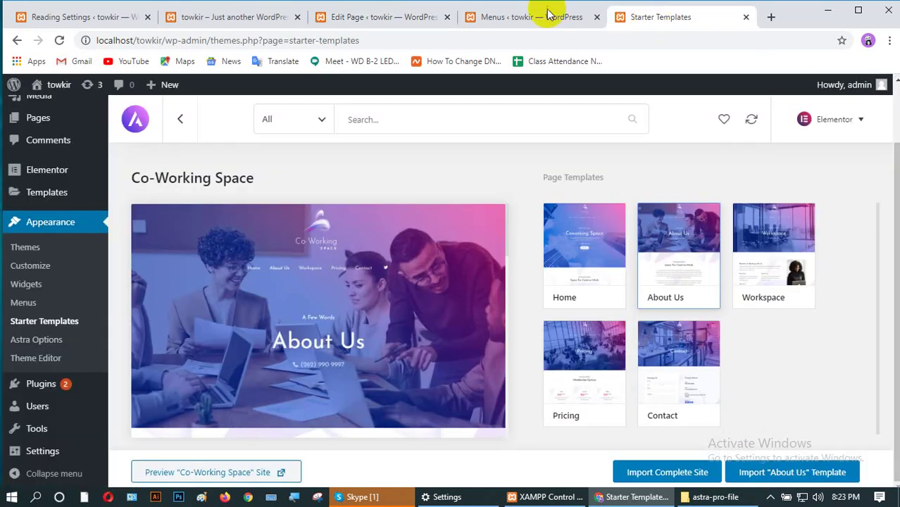
pyautogui.click(520, 17)
pyautogui.click(386, 16)
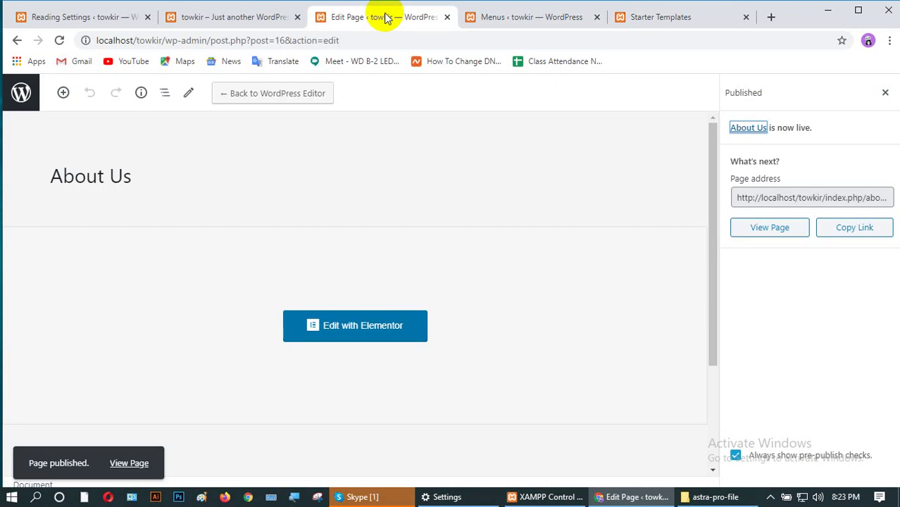
pyautogui.click(239, 17)
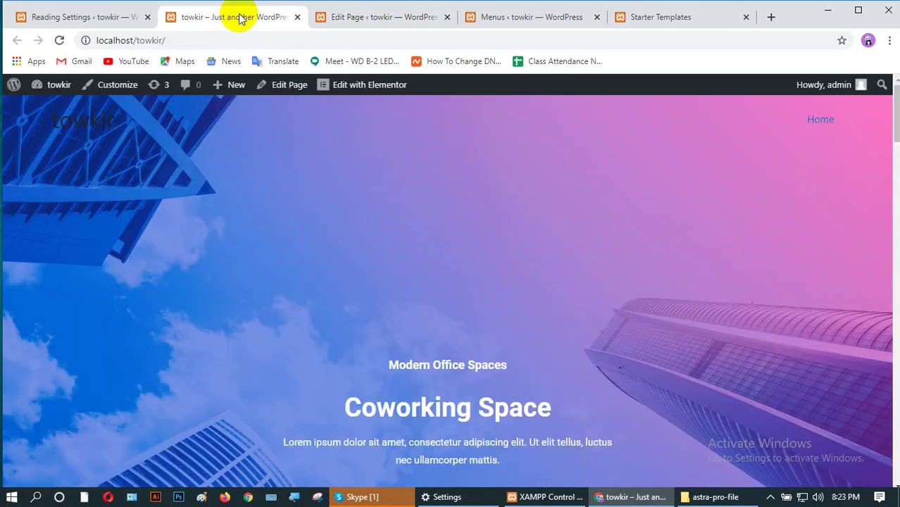
pyautogui.click(59, 41)
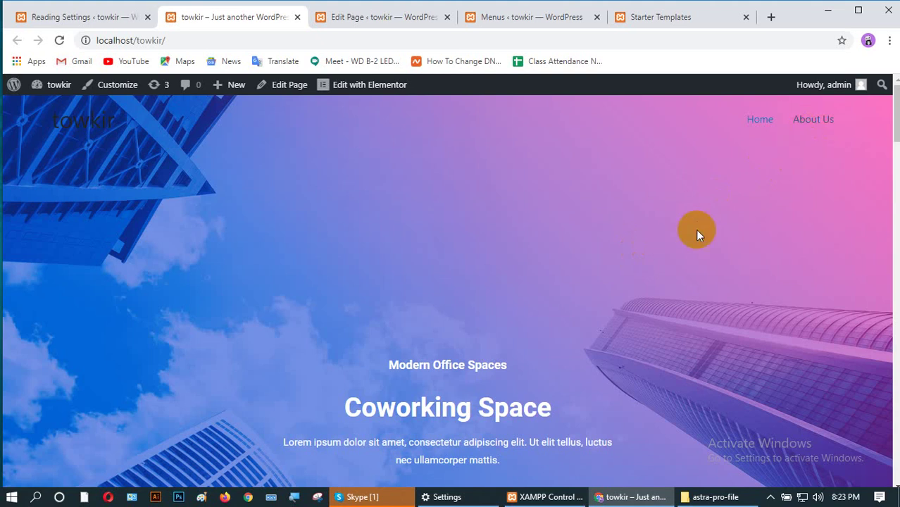
# - Open the menu editor in place of the Reading settings and examine the Primary Menu's structure and settings
pyautogui.click(90, 18)
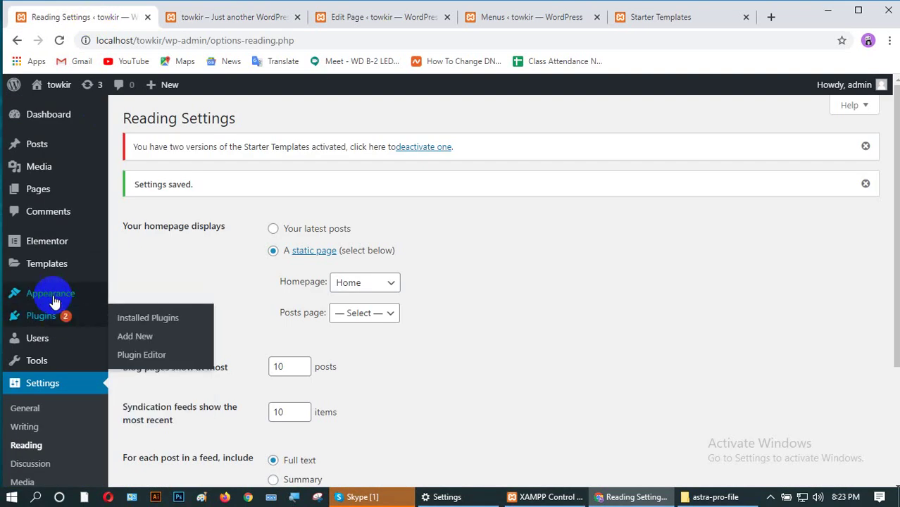
pyautogui.click(136, 337)
pyautogui.click(137, 352)
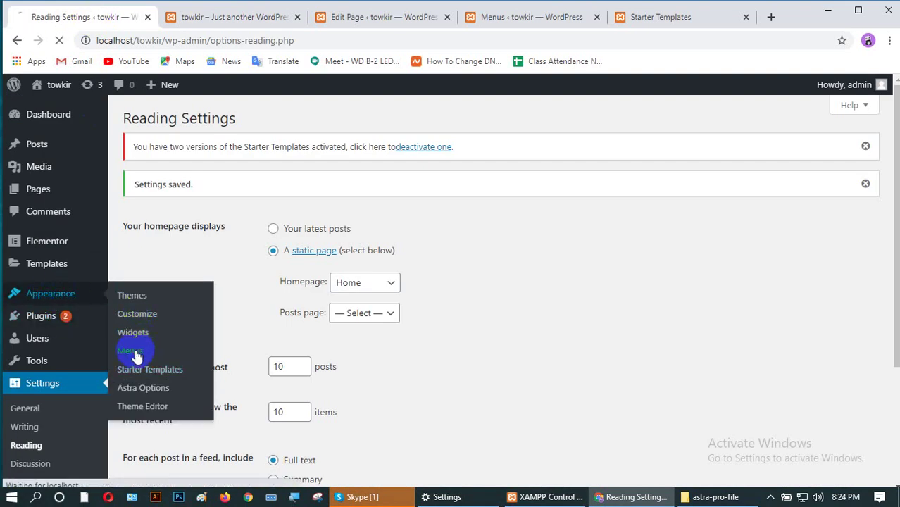
pyautogui.scroll(-3, 502, 316)
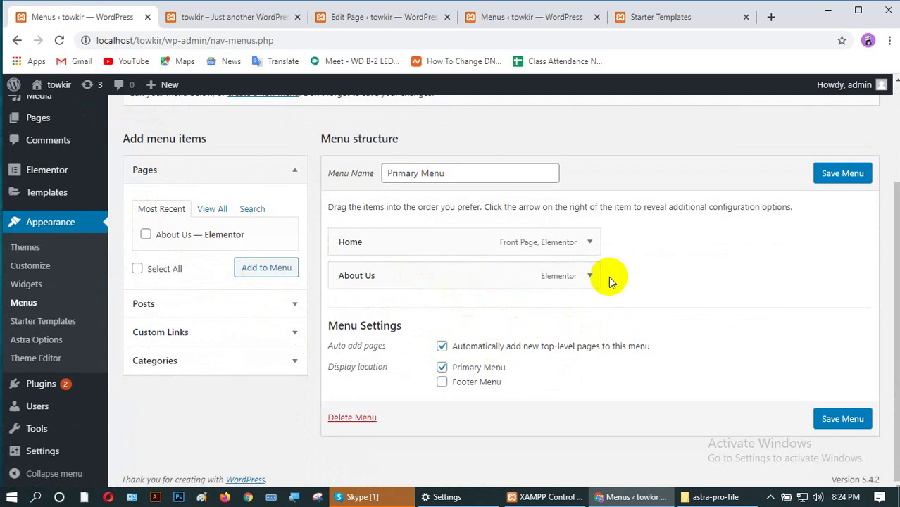
# - Import the "Workspace" page template of the Co-Working Space site and dismiss the import dialog
pyautogui.click(654, 18)
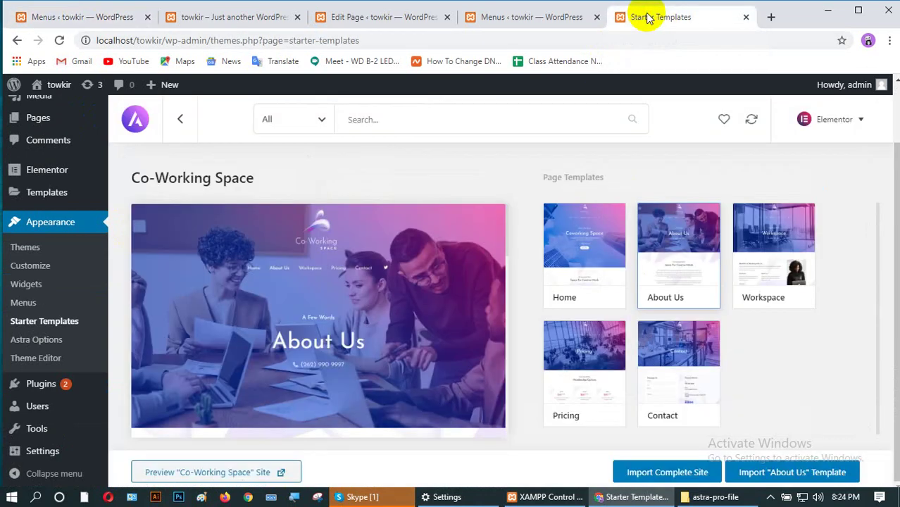
pyautogui.click(770, 241)
pyautogui.click(759, 472)
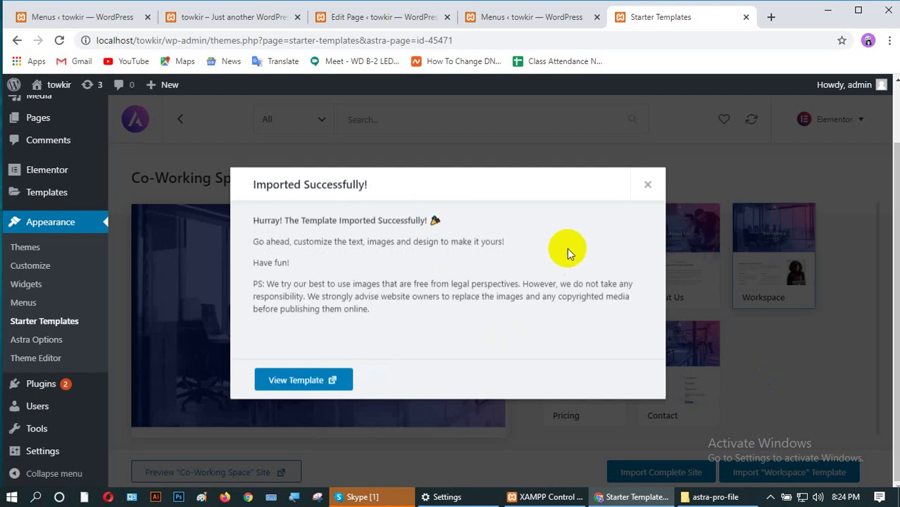
pyautogui.click(647, 185)
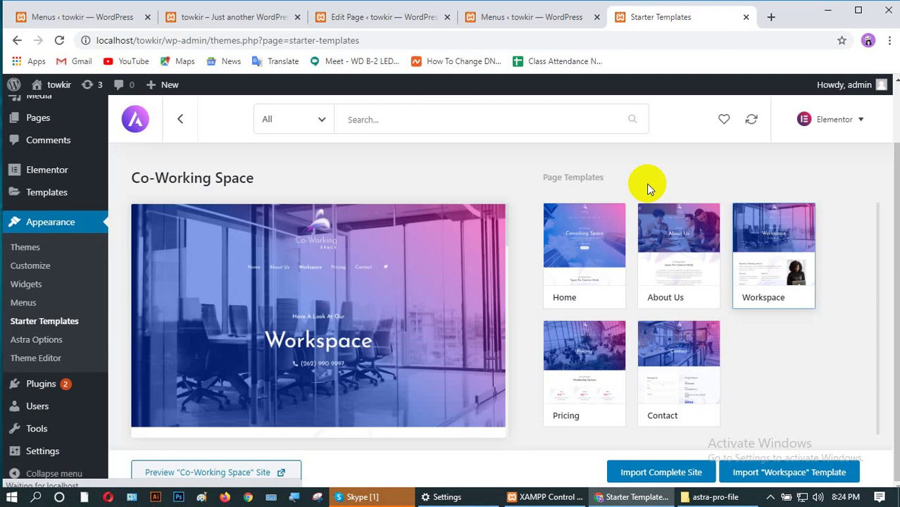
# - Refresh the Pages list, open the Workspace draft for editing, and publish it
pyautogui.click(346, 18)
pyautogui.click(17, 40)
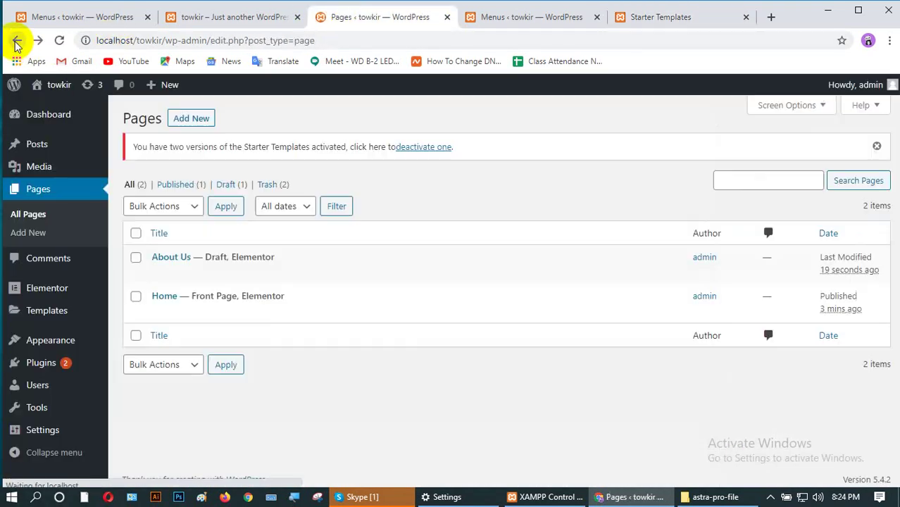
pyautogui.click(59, 40)
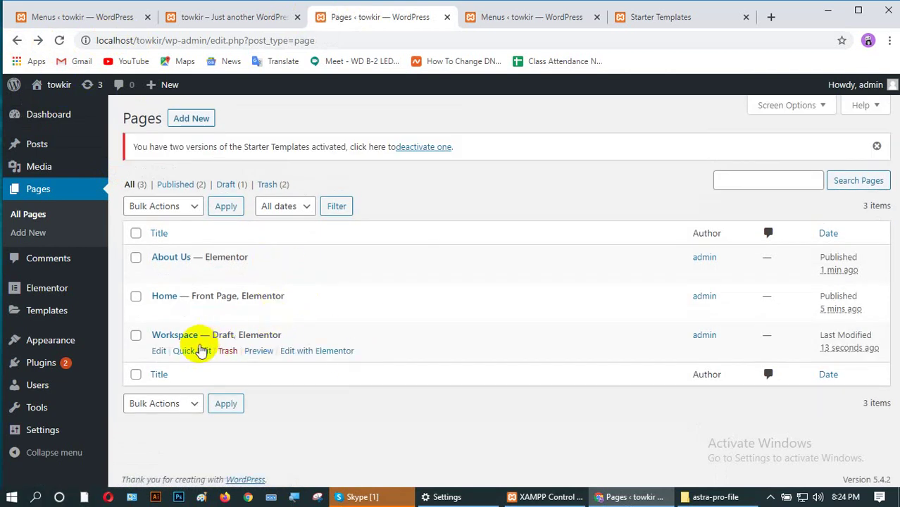
pyautogui.click(159, 351)
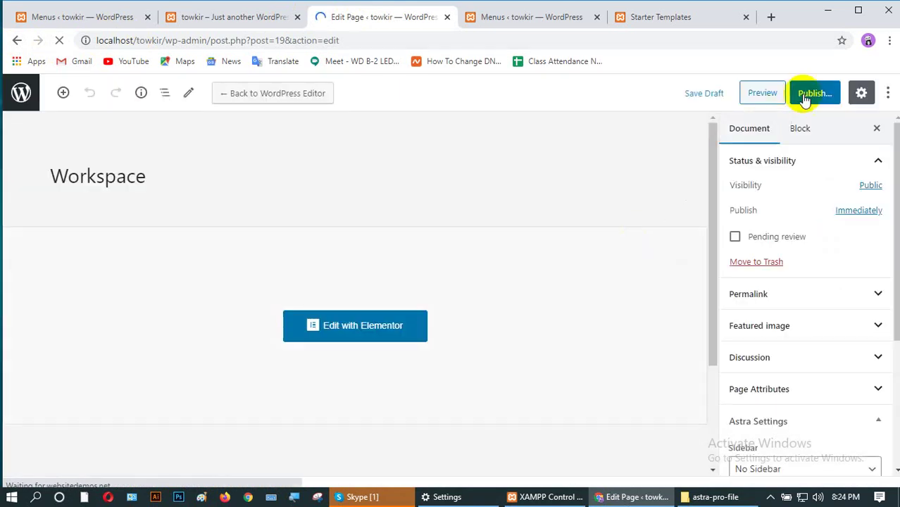
pyautogui.click(814, 94)
pyautogui.click(810, 92)
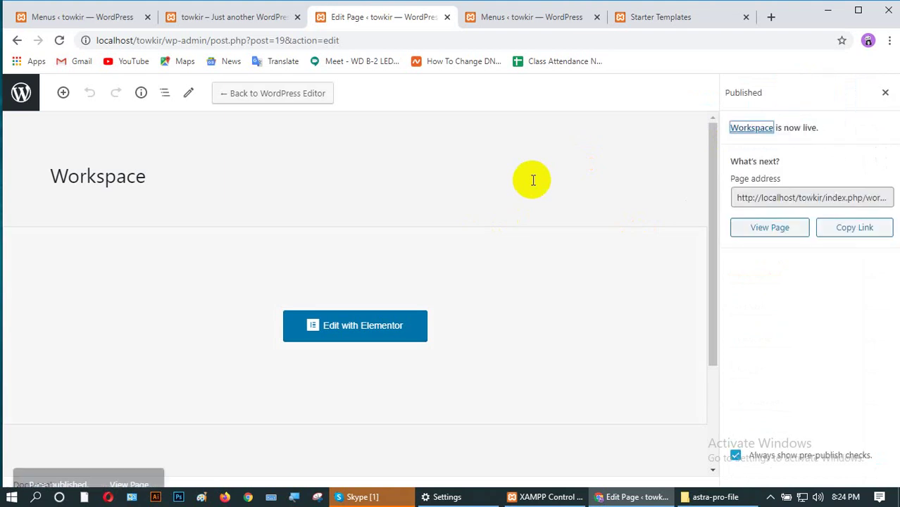
# - Reload the site's front page to check its menu for the Workspace page, and return to the Co-Working Space templates
pyautogui.click(233, 16)
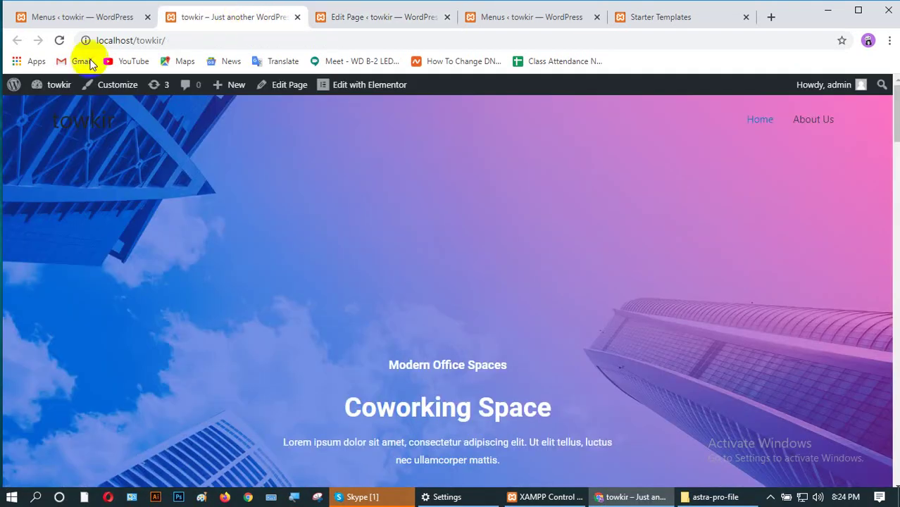
pyautogui.click(60, 40)
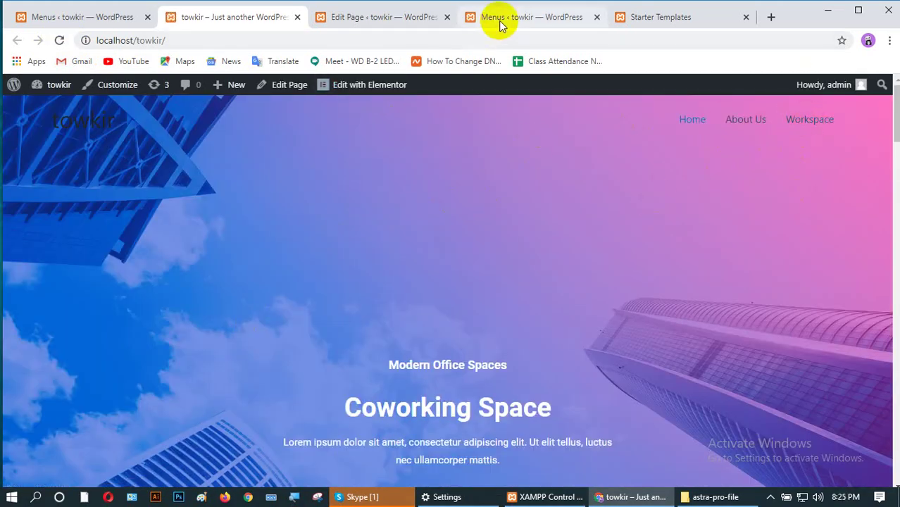
pyautogui.click(639, 17)
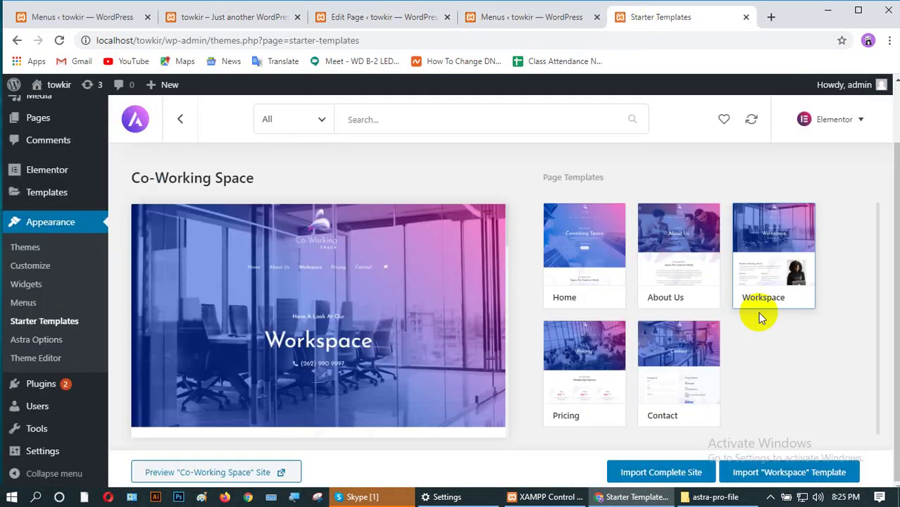
# - Import the "Pricing" page template of the Co-Working Space site and dismiss the import dialog
pyautogui.click(570, 338)
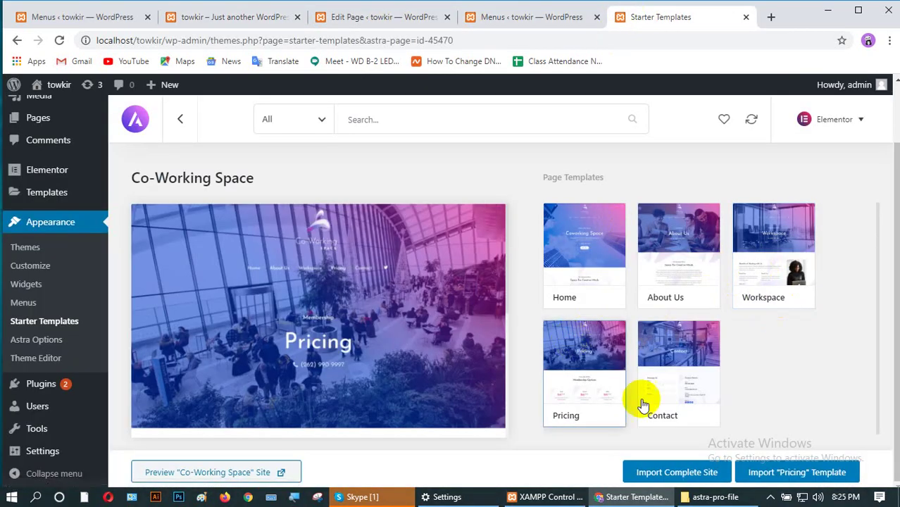
pyautogui.click(780, 474)
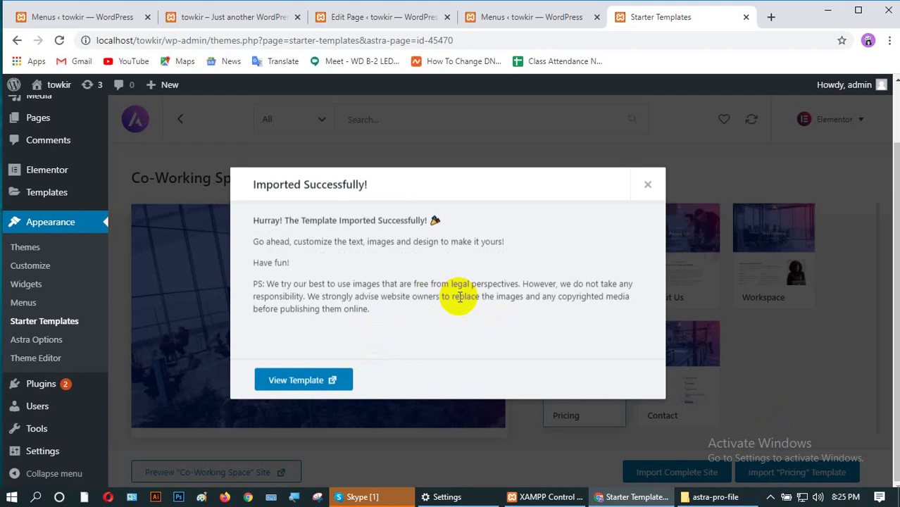
pyautogui.click(648, 184)
# - Refresh the Pages list, open the Pricing draft for editing, and publish it
pyautogui.click(390, 18)
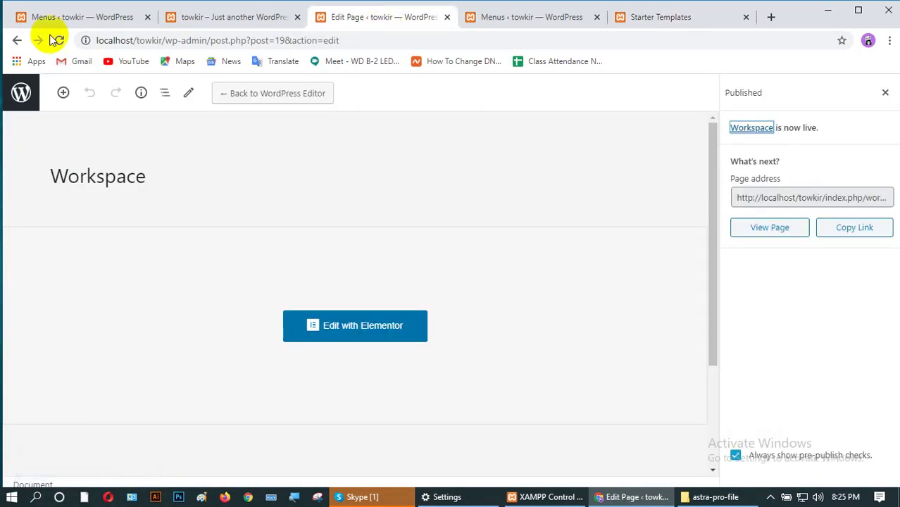
pyautogui.click(17, 40)
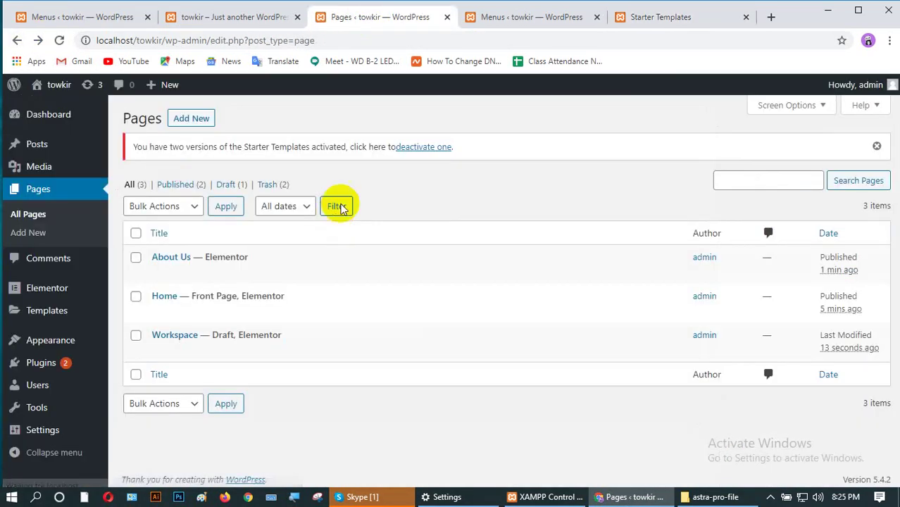
pyautogui.click(59, 41)
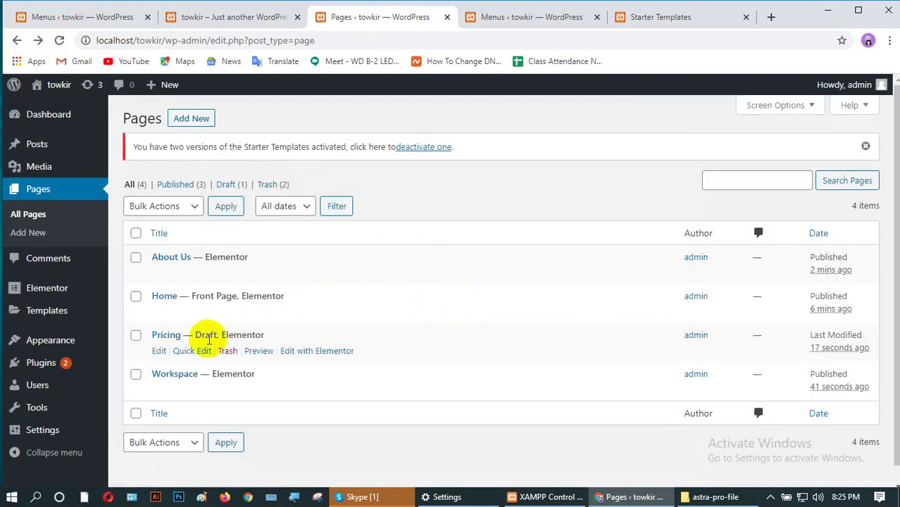
pyautogui.click(158, 352)
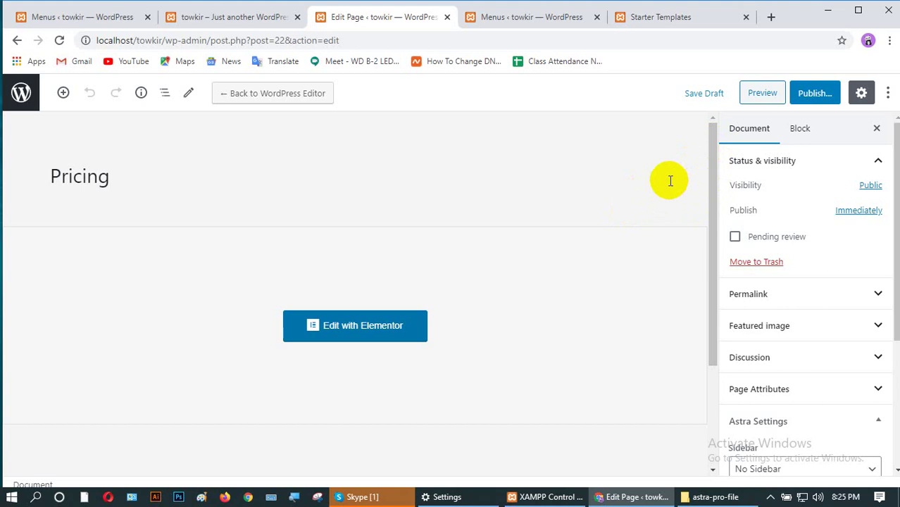
pyautogui.click(821, 94)
pyautogui.click(812, 94)
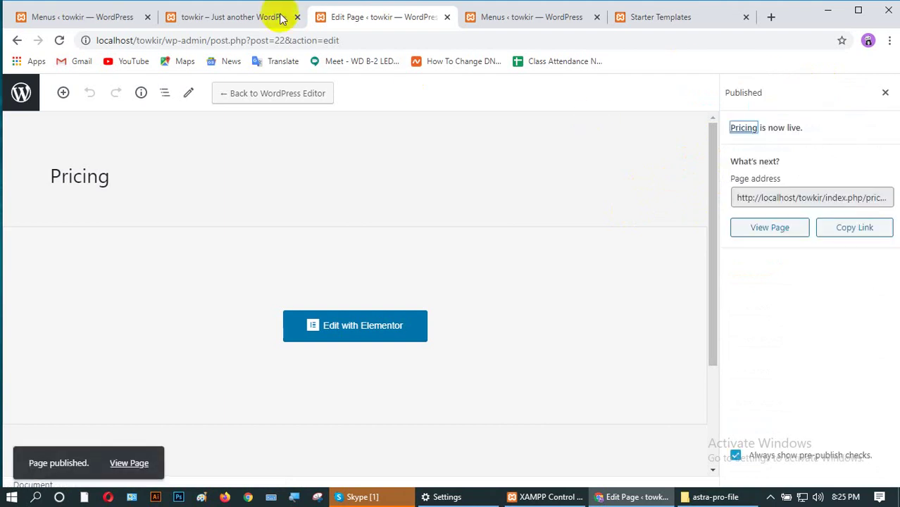
# - Reload the site's front page to check its navigation for the Pricing page, and return to the Co-Working Space templates
pyautogui.click(245, 17)
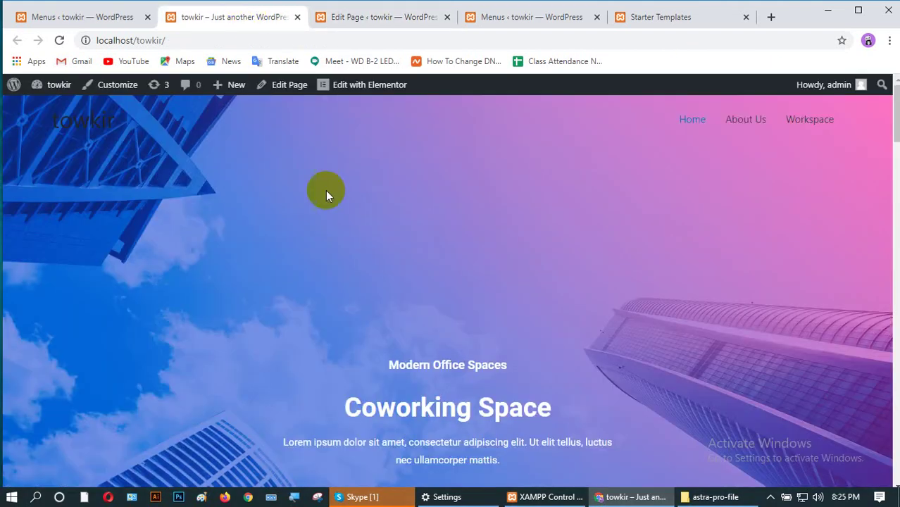
pyautogui.click(60, 41)
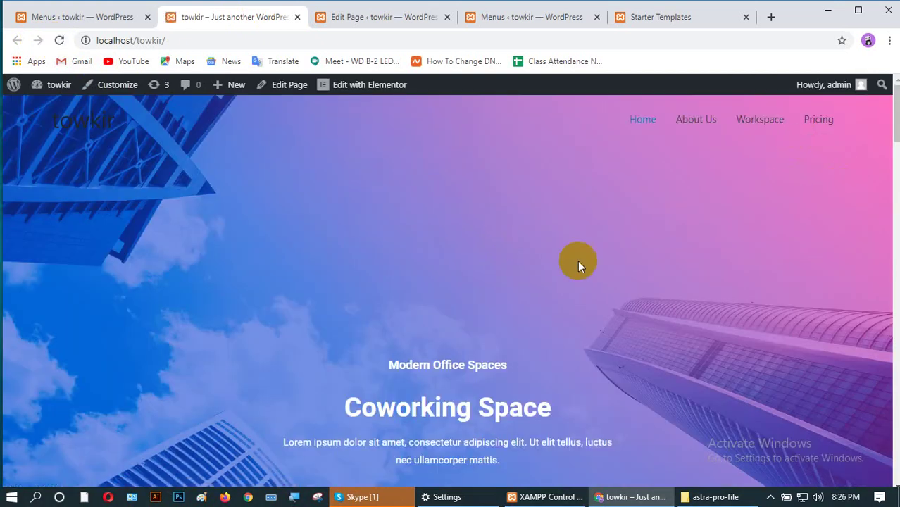
pyautogui.click(658, 17)
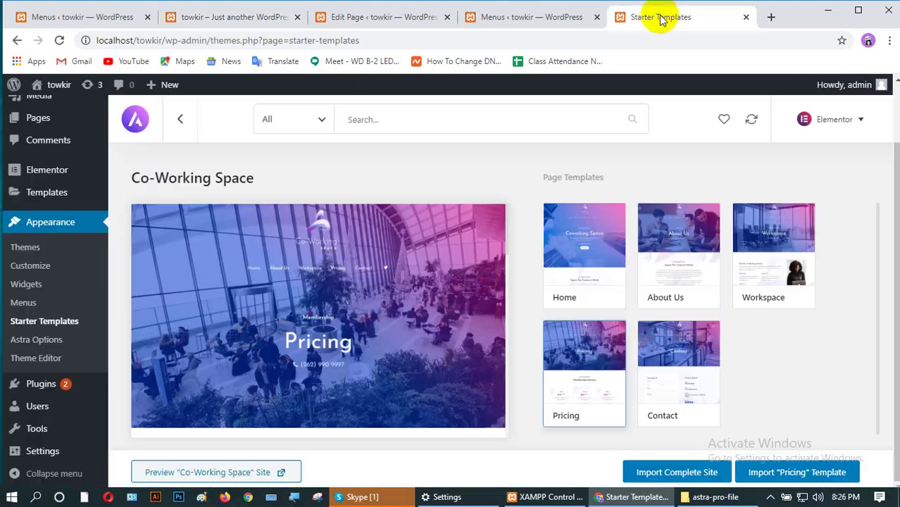
# - Import the "Contact" page template of the Co-Working Space site and dismiss the import dialog
pyautogui.click(653, 345)
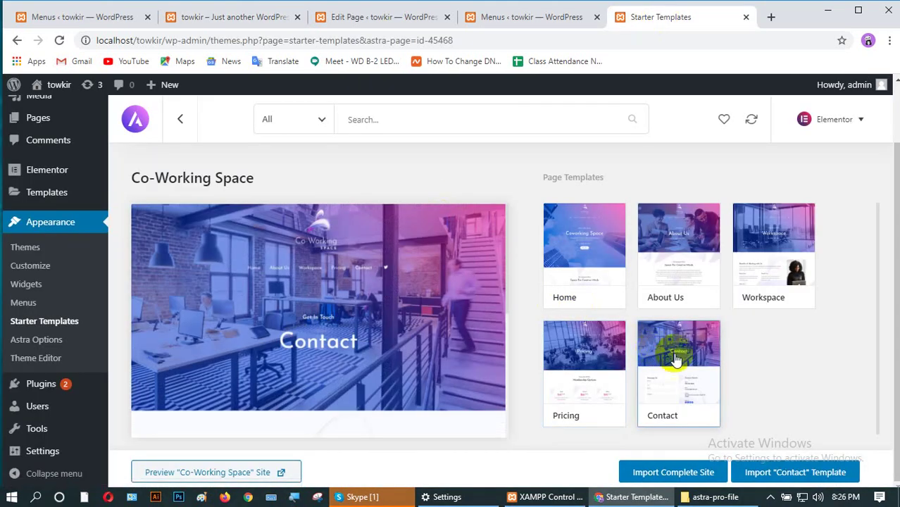
pyautogui.click(771, 473)
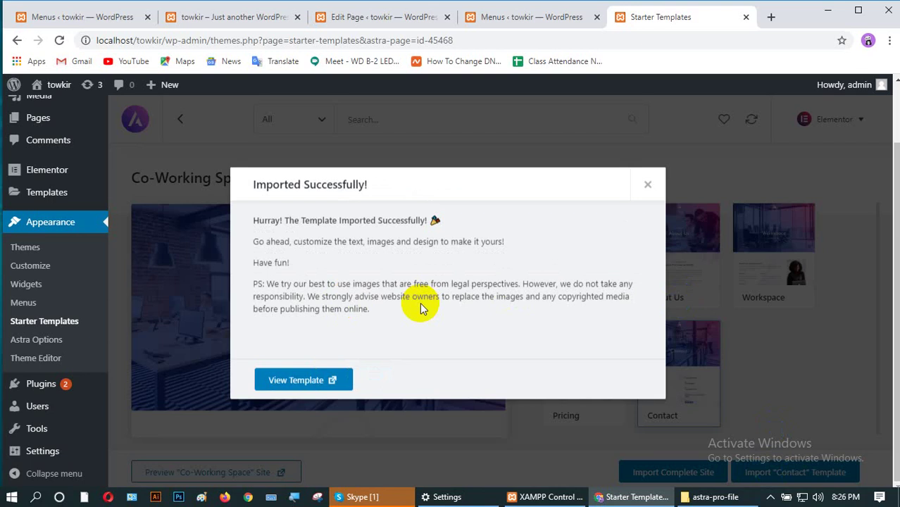
pyautogui.click(647, 185)
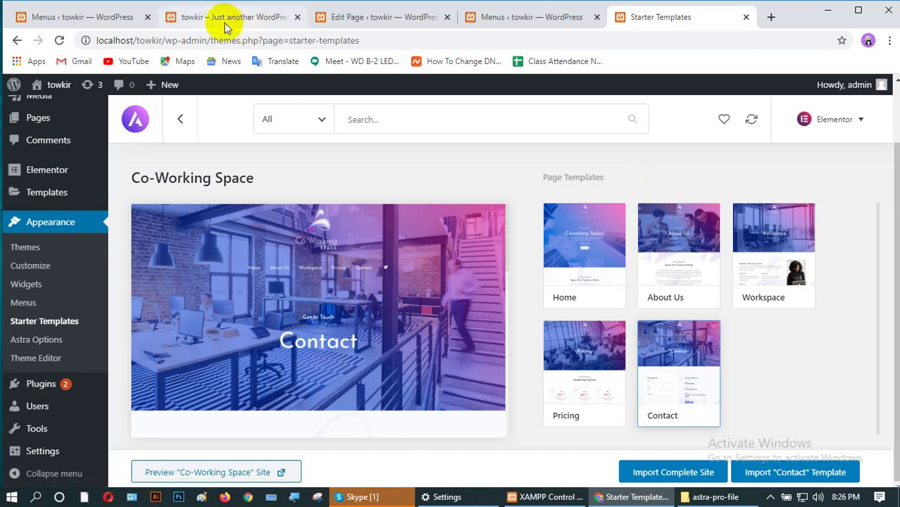
# - Refresh the Pages list, open the Contact draft for editing, and publish it
pyautogui.click(338, 23)
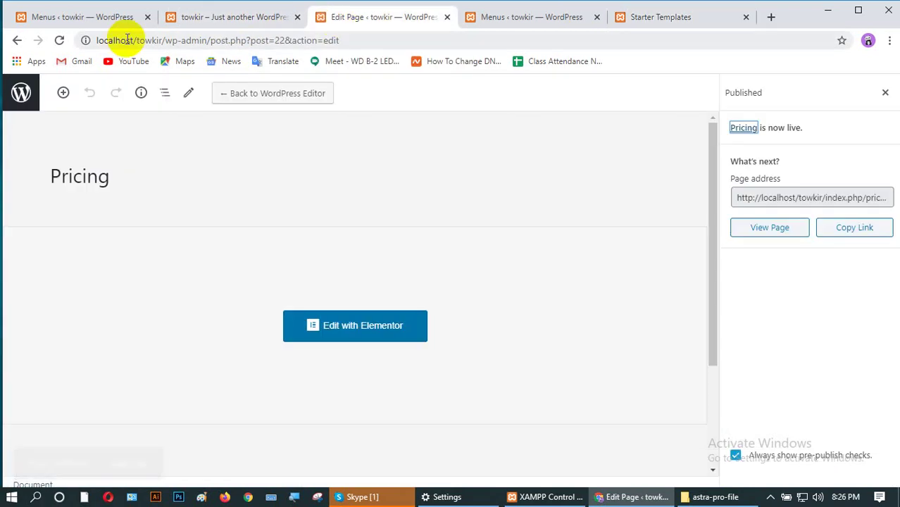
pyautogui.click(19, 40)
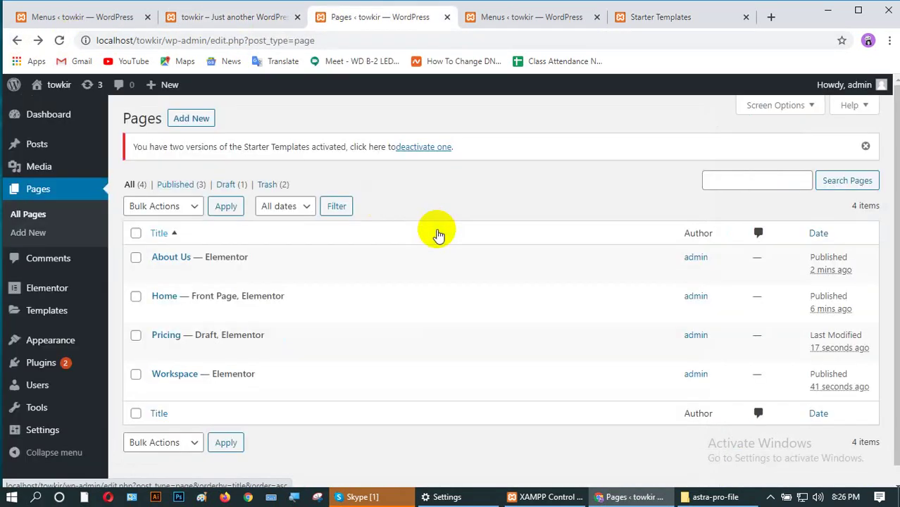
pyautogui.click(59, 40)
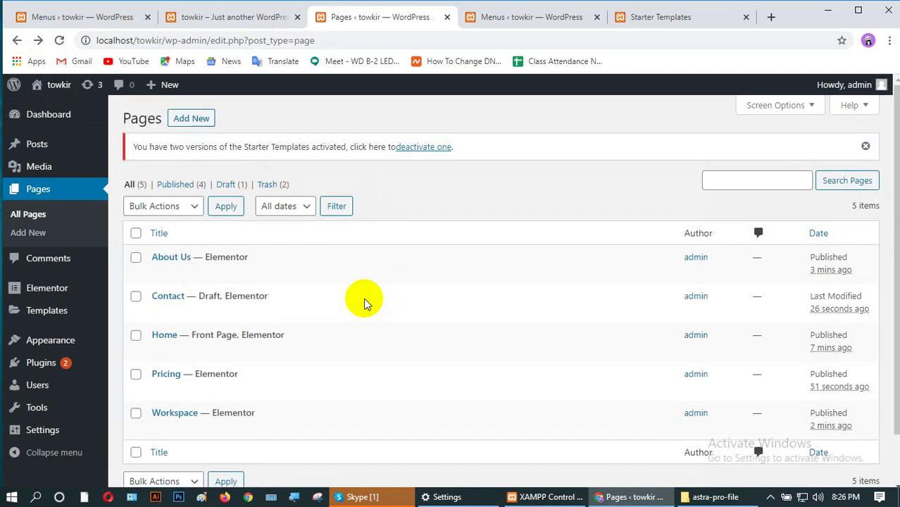
pyautogui.scroll(-1, 364, 303)
pyautogui.moveTo(211, 251)
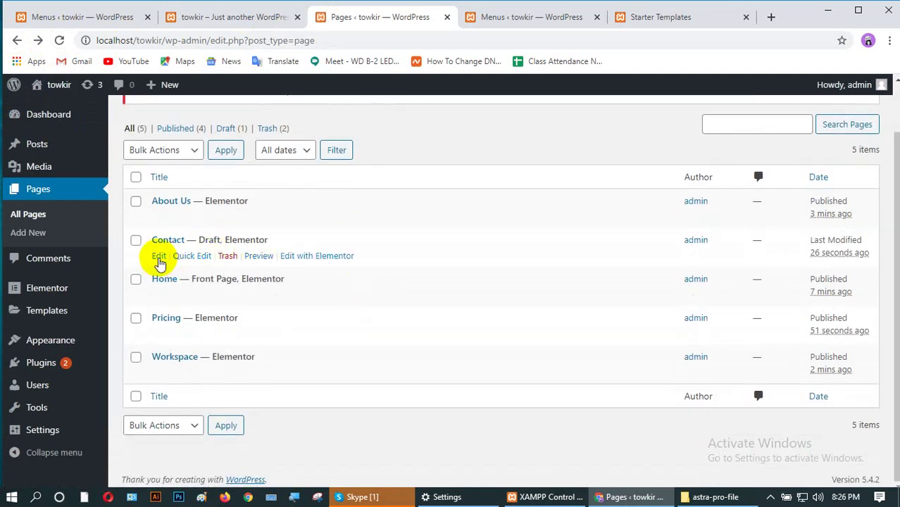
pyautogui.click(159, 258)
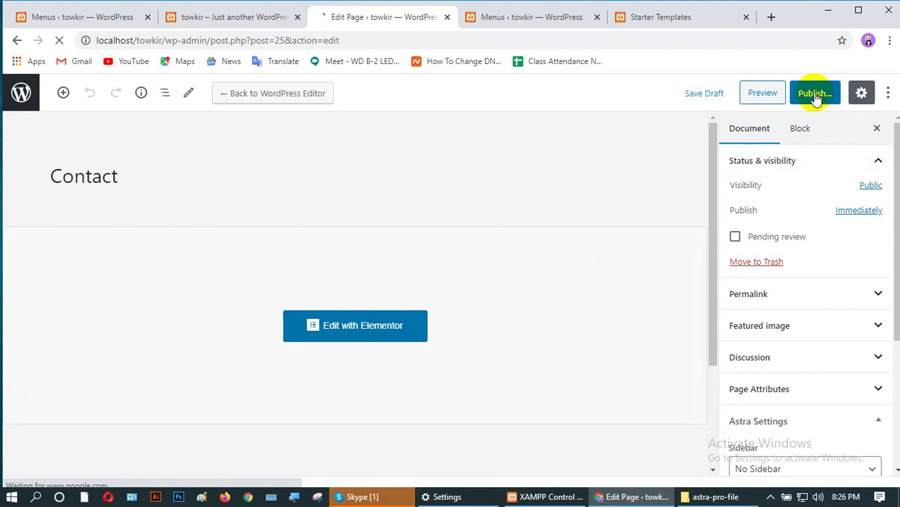
pyautogui.click(814, 94)
pyautogui.click(812, 94)
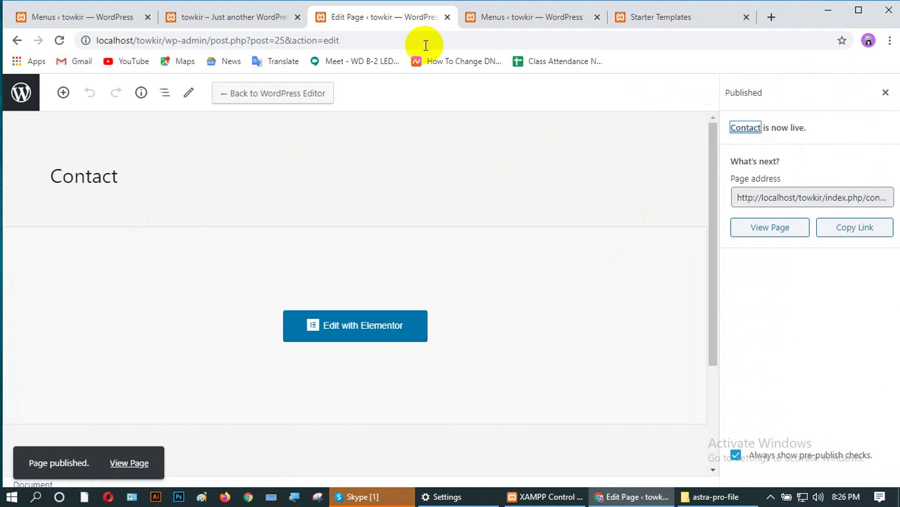
# - Reload the site's front page, open the Contact page from its navigation, and look through its content
pyautogui.click(255, 19)
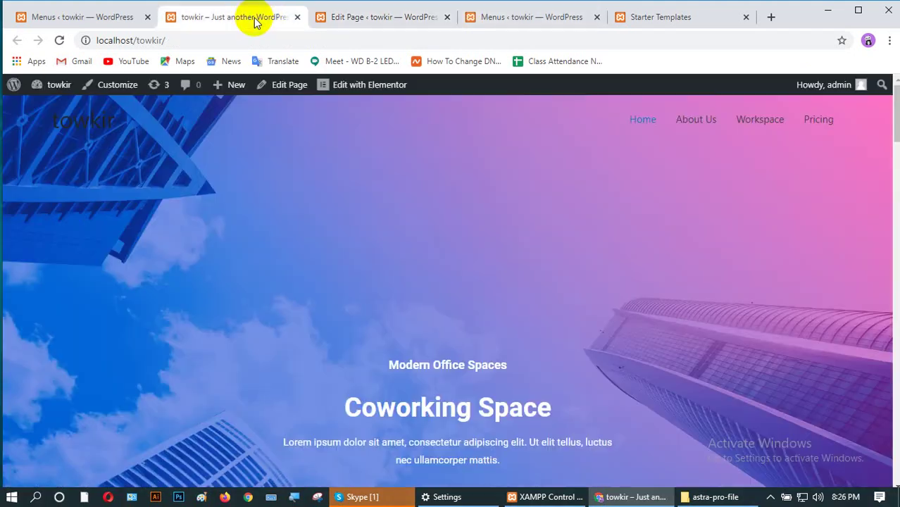
pyautogui.click(59, 40)
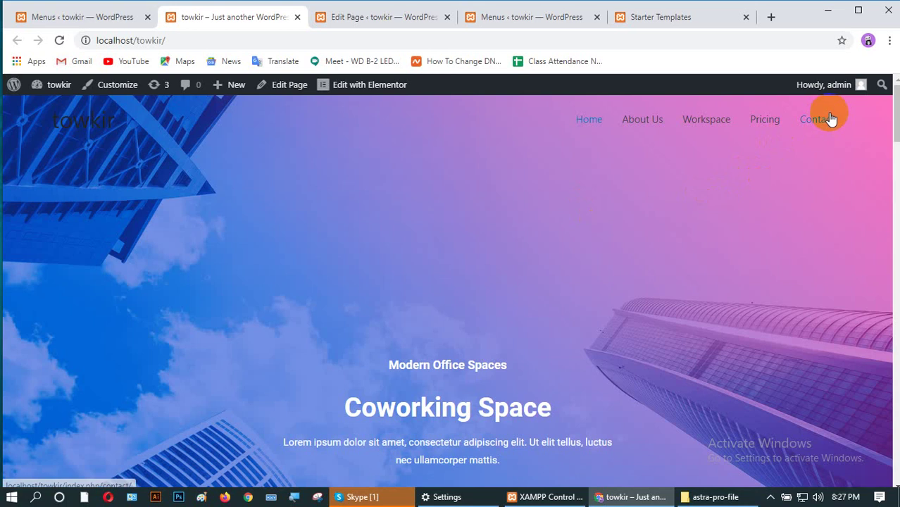
pyautogui.click(817, 121)
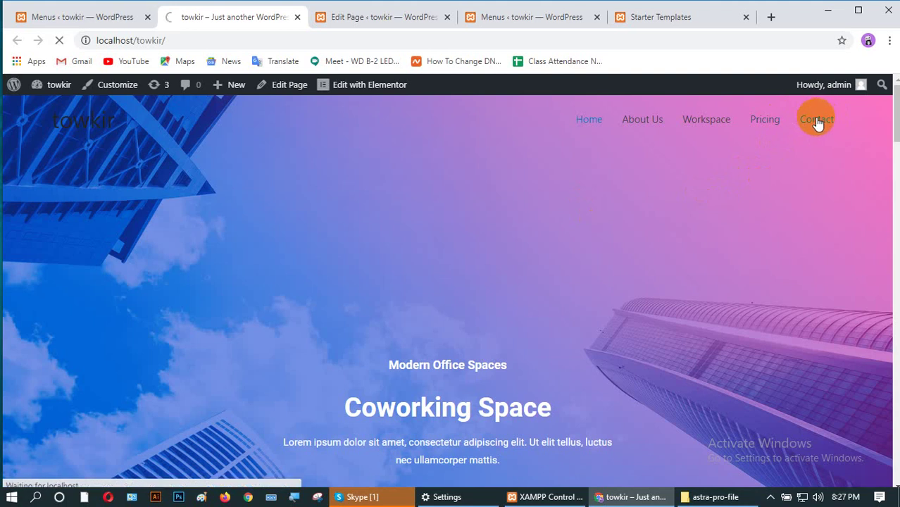
pyautogui.scroll(-5, 486, 317)
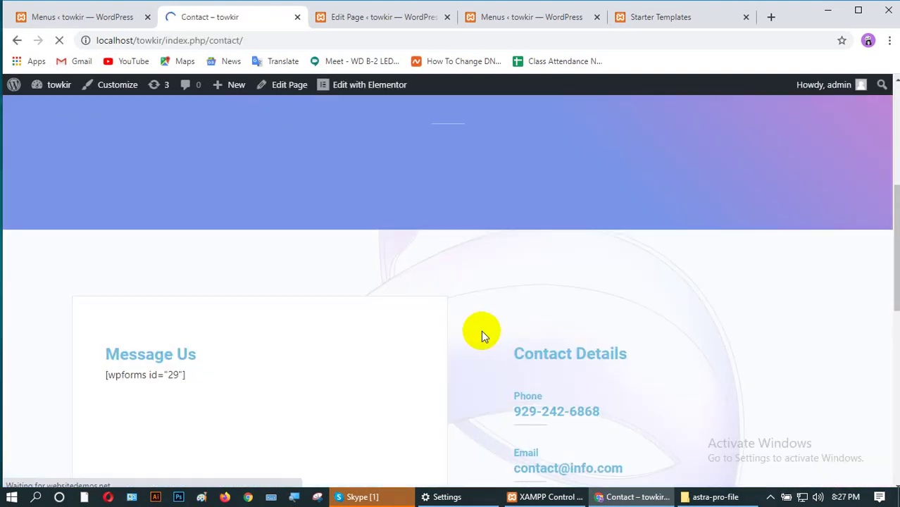
pyautogui.scroll(-10, 481, 333)
pyautogui.scroll(15, 481, 335)
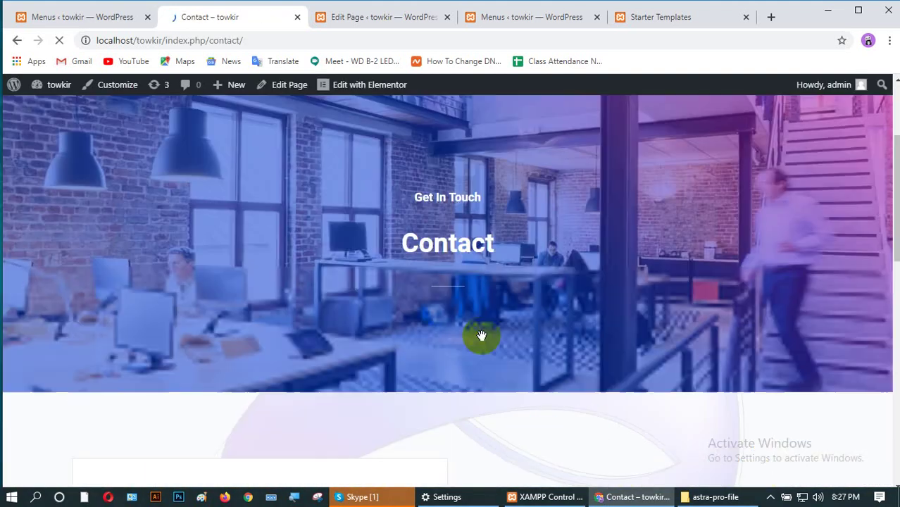
pyautogui.scroll(2, 482, 335)
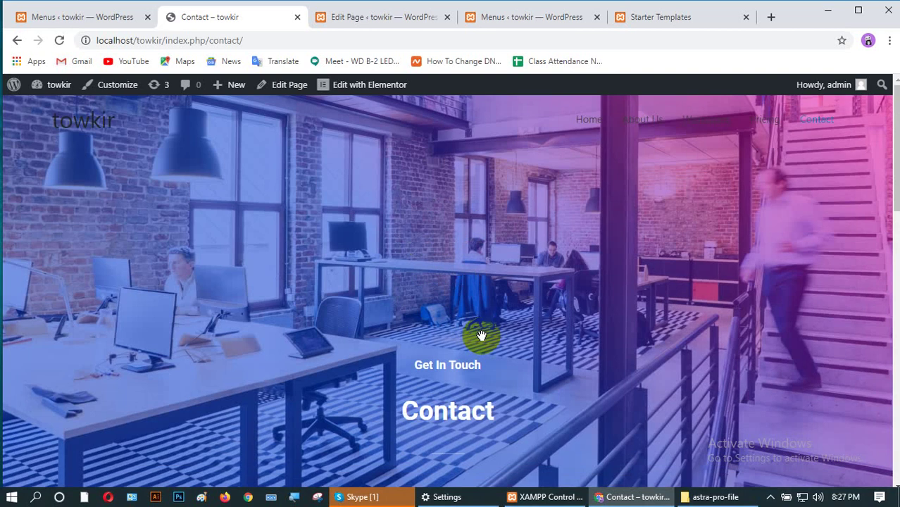
# - Open the live Pricing page from the site's navigation and look through its sections
pyautogui.click(752, 125)
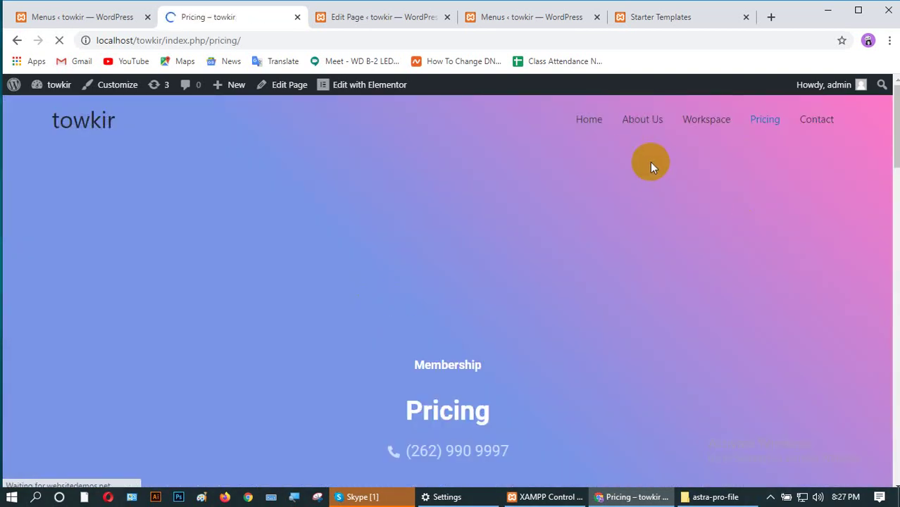
pyautogui.scroll(-15, 406, 395)
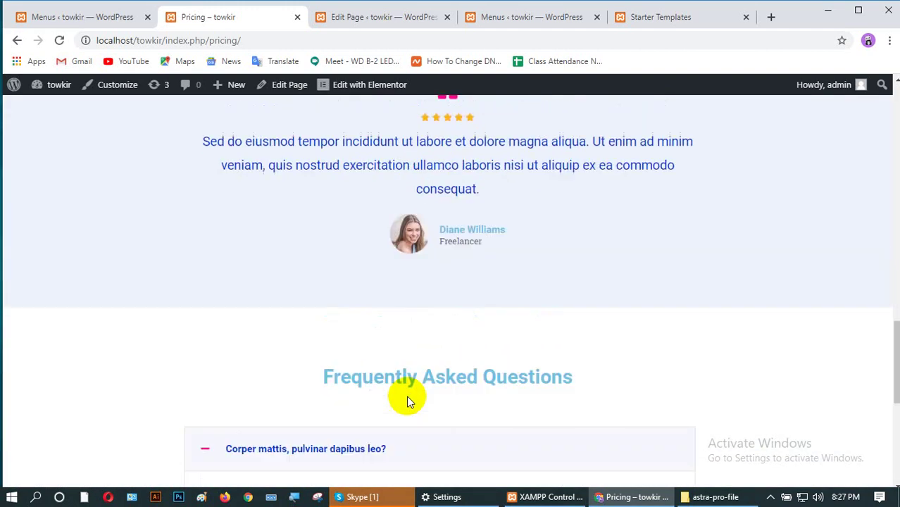
pyautogui.scroll(15, 406, 395)
# - Open the live Workspace page from the site's navigation and examine its facilities, photo gallery and testimonial sections
pyautogui.click(710, 121)
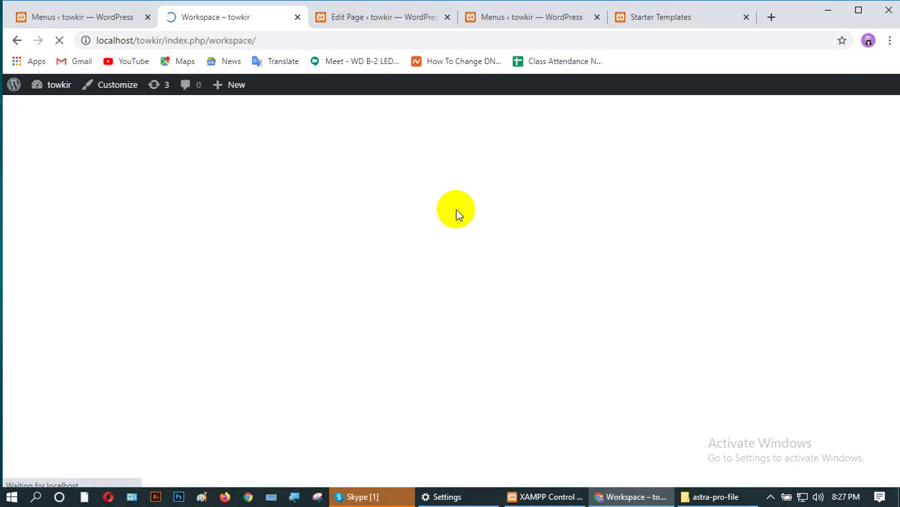
pyautogui.scroll(-4, 442, 291)
pyautogui.scroll(-8, 441, 317)
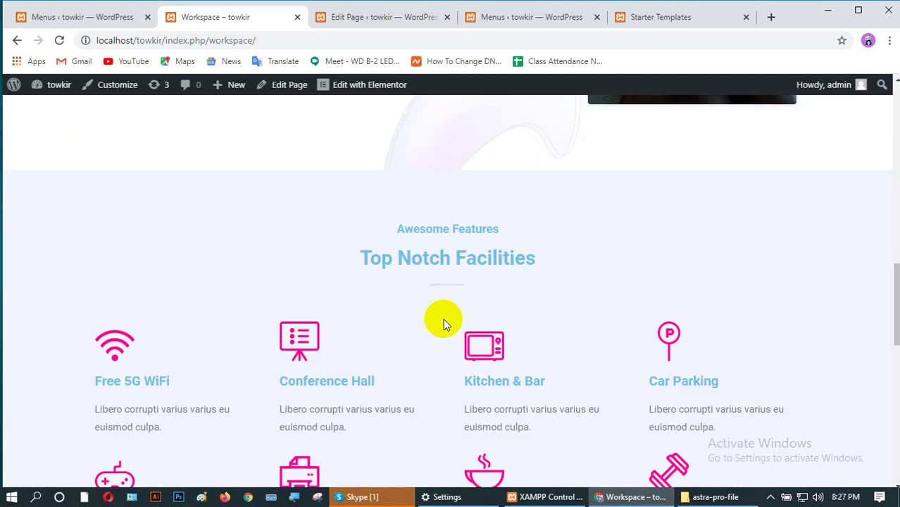
pyautogui.scroll(4, 445, 321)
pyautogui.scroll(-4, 444, 321)
pyautogui.scroll(-6, 445, 321)
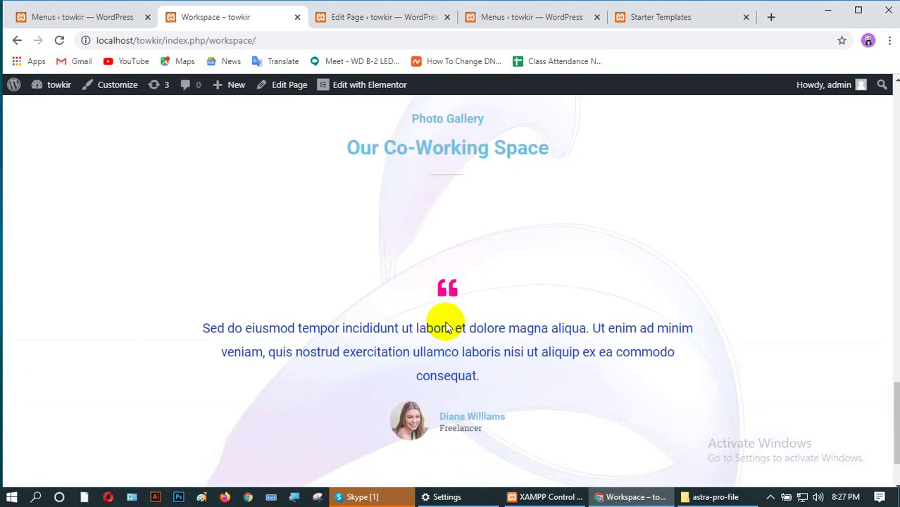
pyautogui.scroll(10, 446, 324)
pyautogui.scroll(10, 446, 322)
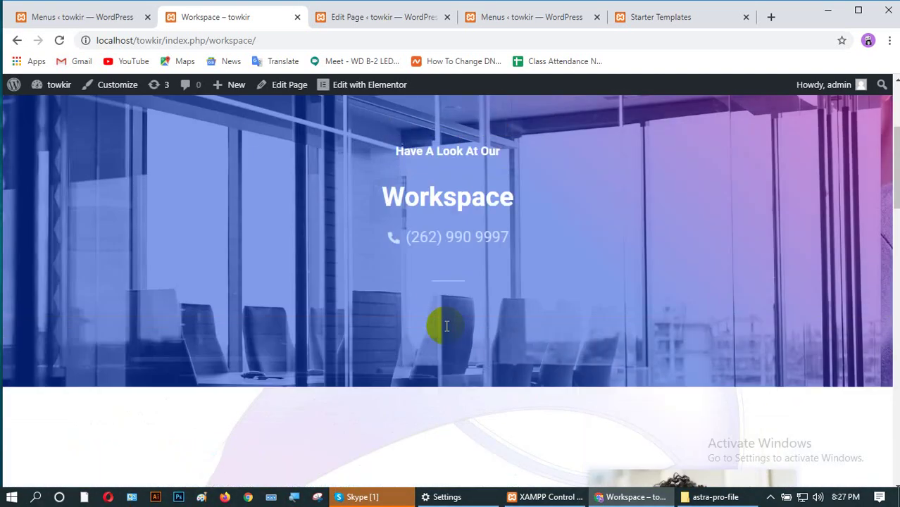
# - Open the live About Us page from the site's navigation and examine its statistics and collaborations sections
pyautogui.click(648, 124)
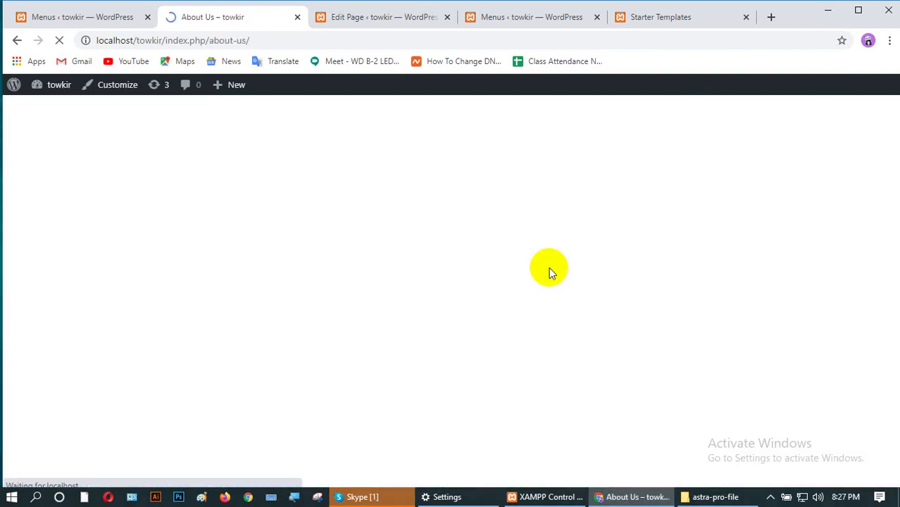
pyautogui.scroll(-8, 498, 314)
pyautogui.scroll(-10, 496, 315)
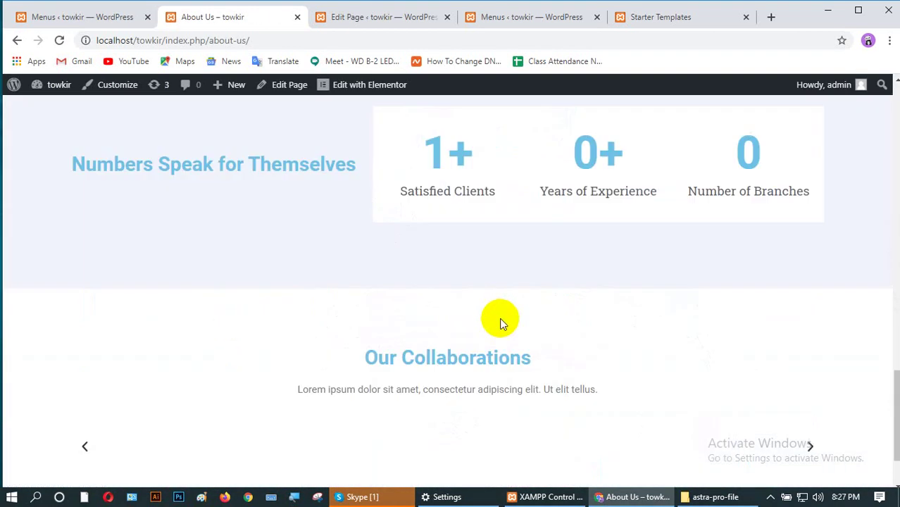
pyautogui.scroll(5, 499, 319)
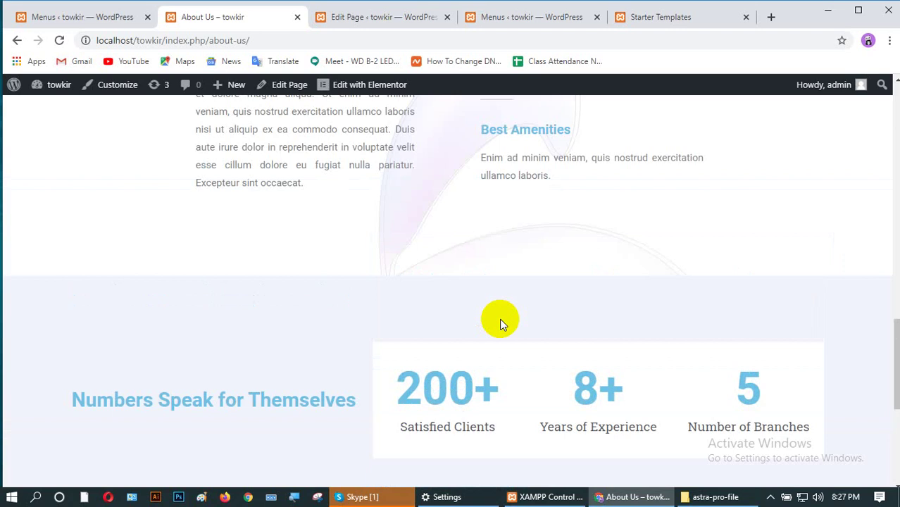
pyautogui.scroll(12, 499, 318)
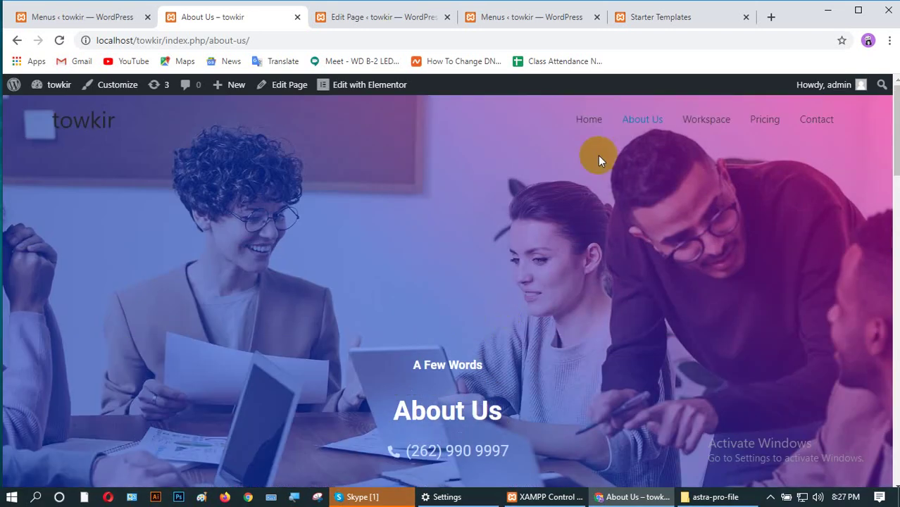
# - Open the live Home page and compare its header with the Co-Working Space starter template's Home preview
pyautogui.click(591, 120)
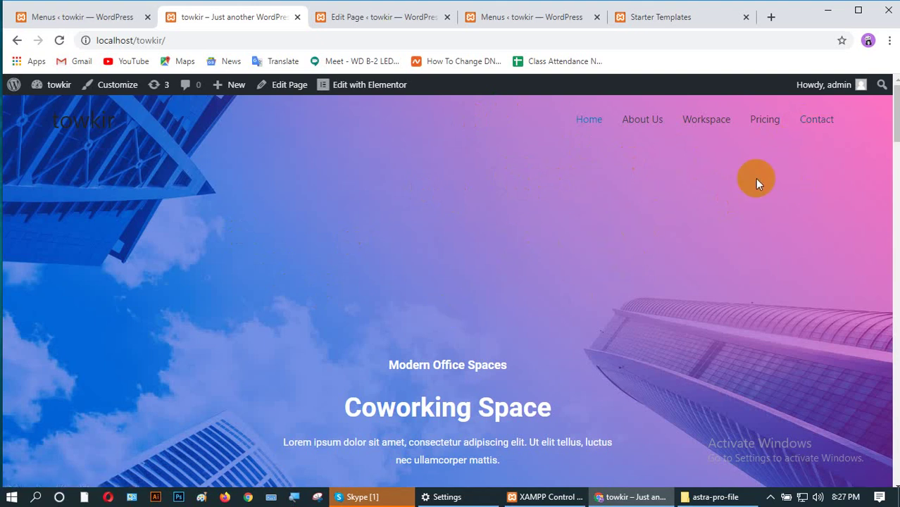
pyautogui.click(632, 20)
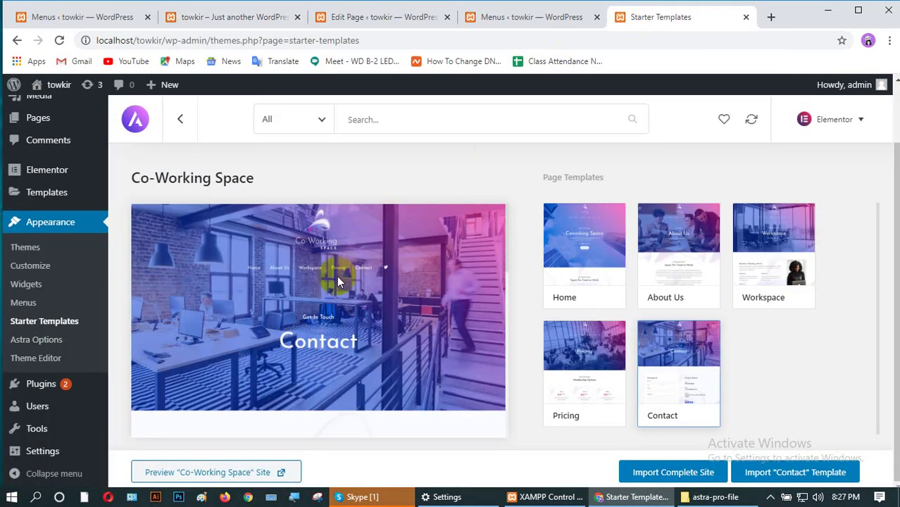
pyautogui.click(571, 213)
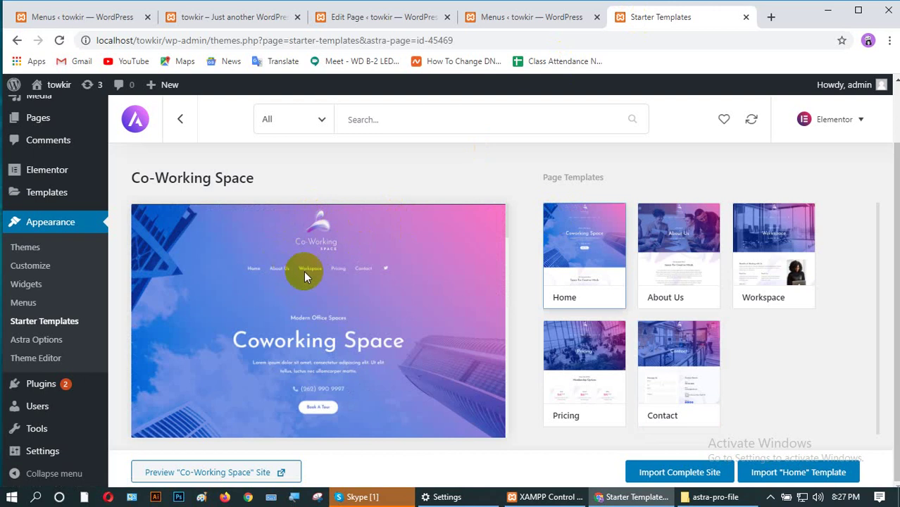
pyautogui.click(521, 17)
pyautogui.click(619, 20)
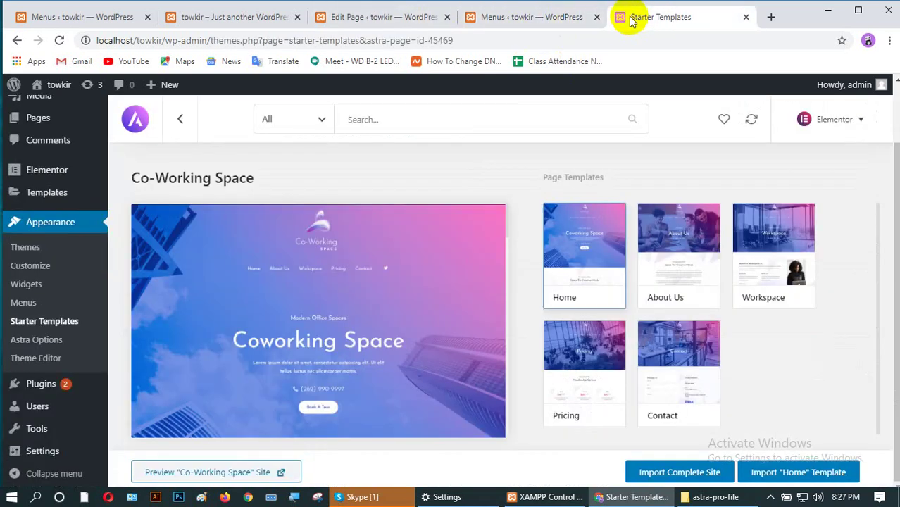
# - Customize the live front page's primary header, choosing the layout with the logo centred above the menu
pyautogui.click(264, 18)
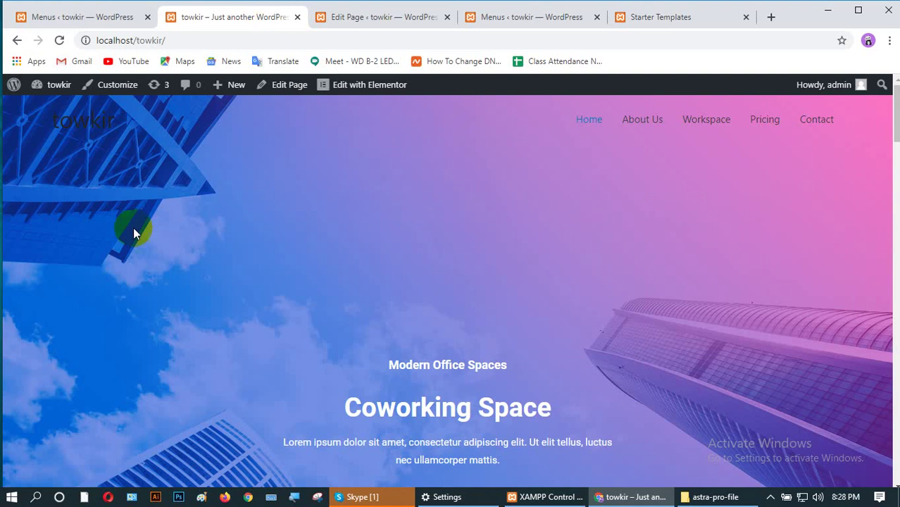
pyautogui.click(120, 89)
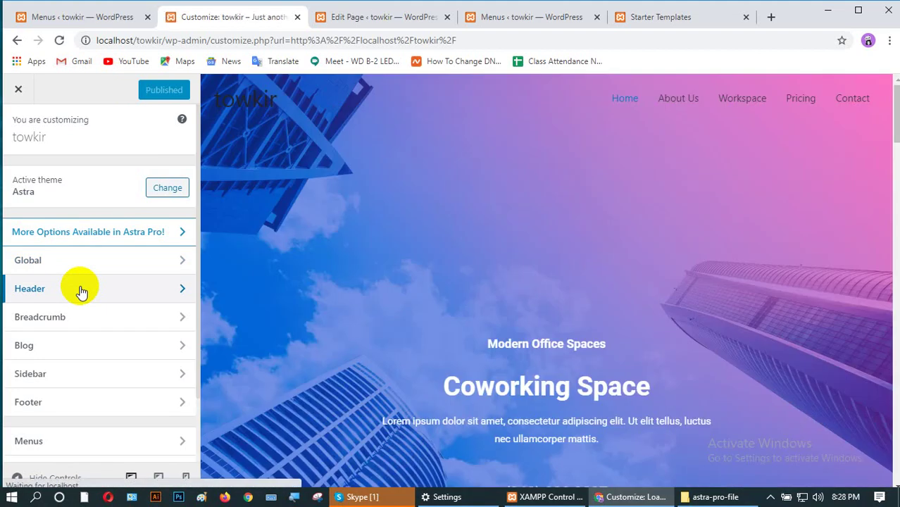
pyautogui.click(81, 290)
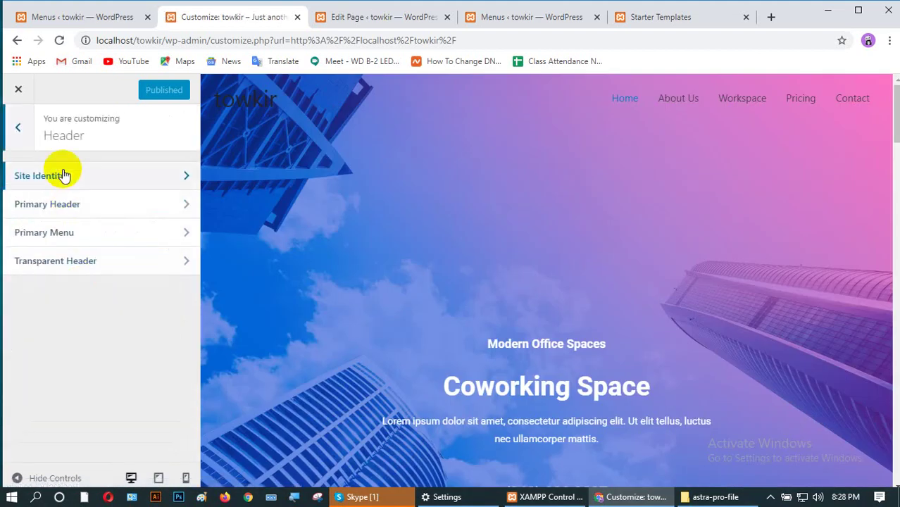
pyautogui.click(65, 204)
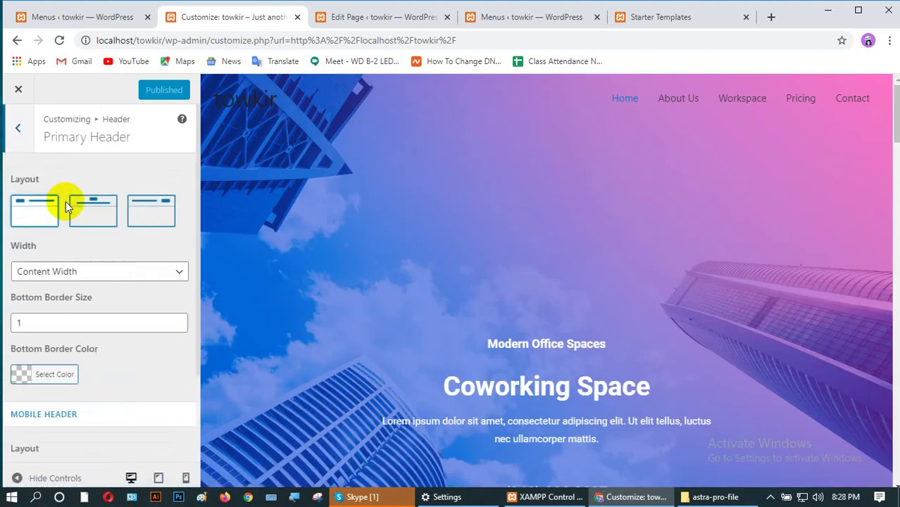
pyautogui.click(94, 211)
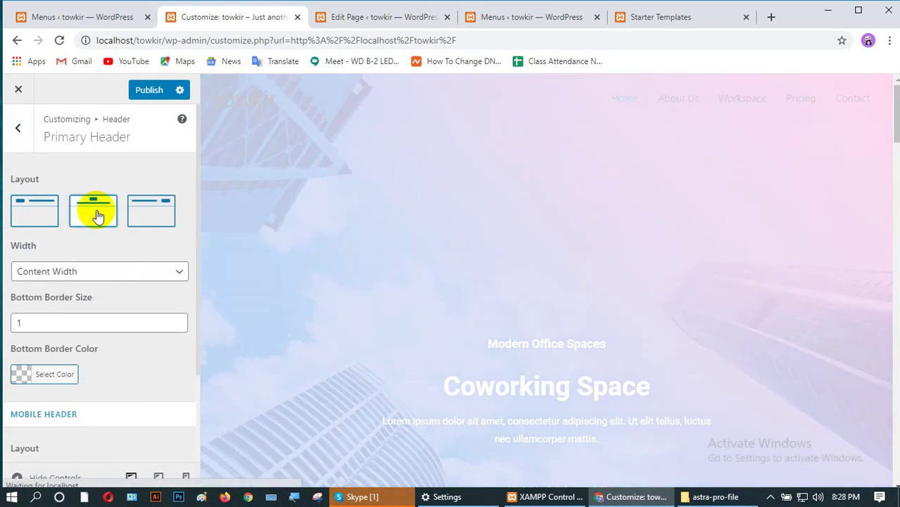